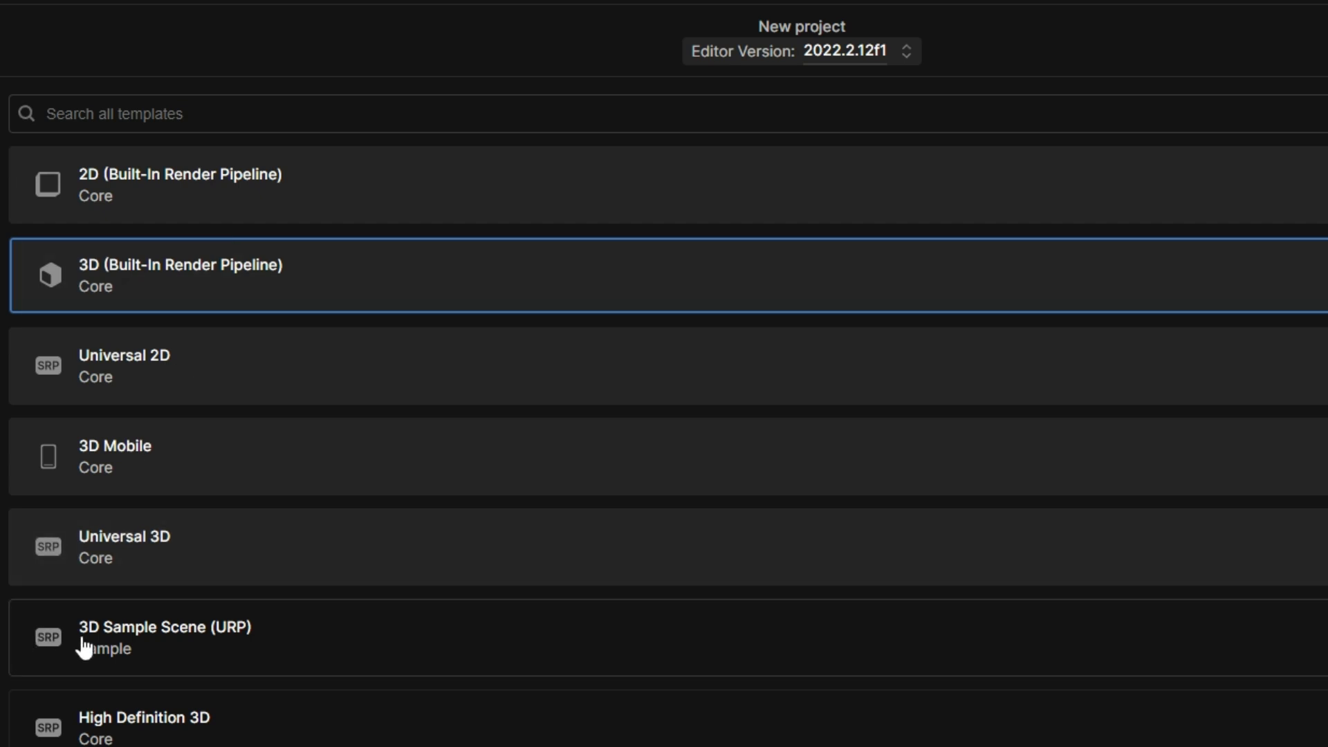
Step: Select the 3D Sample Scene (URP) template and review its detailed description, then close the details
left_click(177, 643)
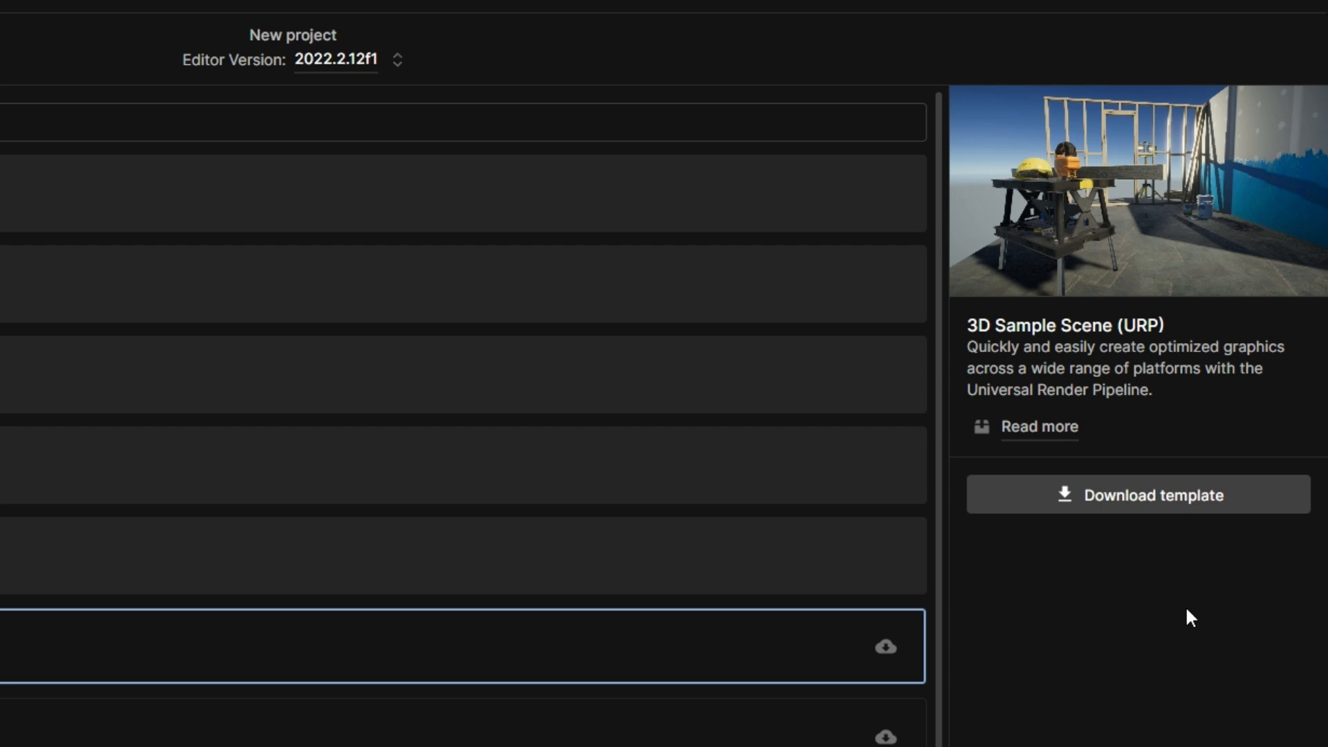
left_click(1017, 424)
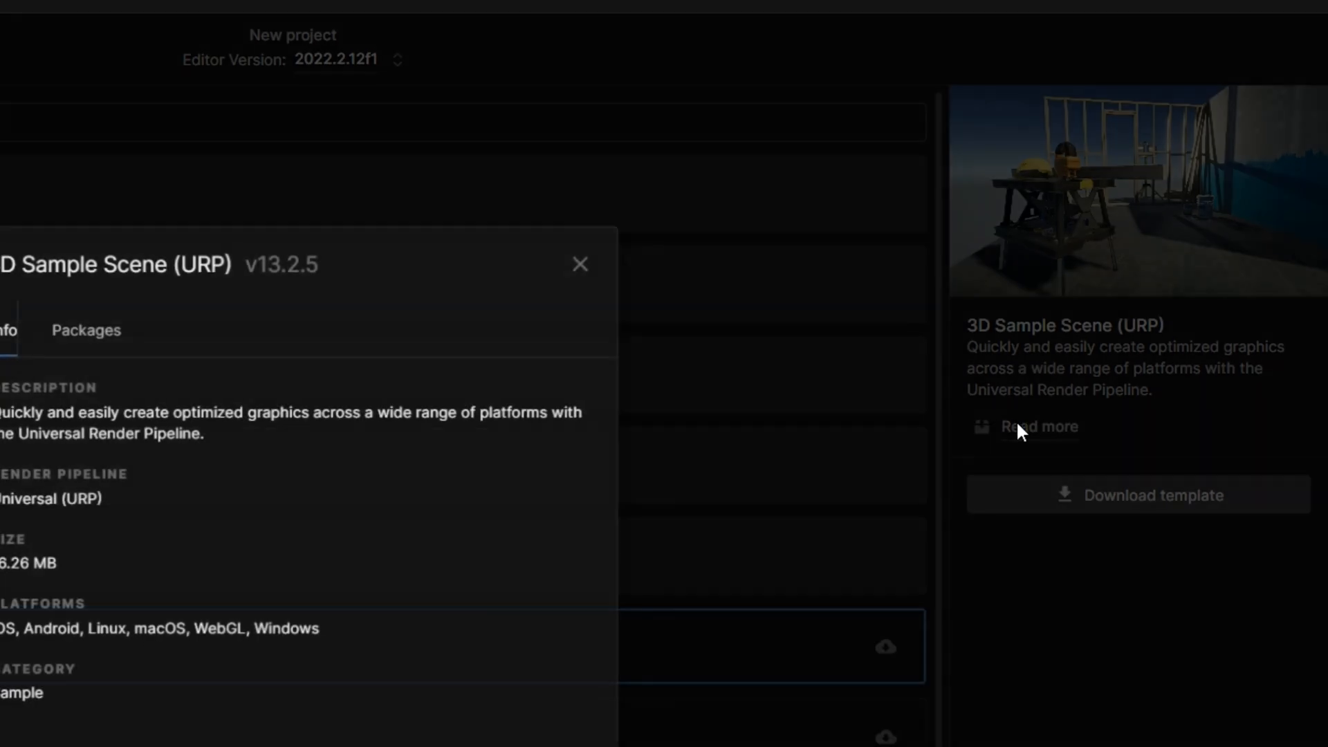
left_click(580, 264)
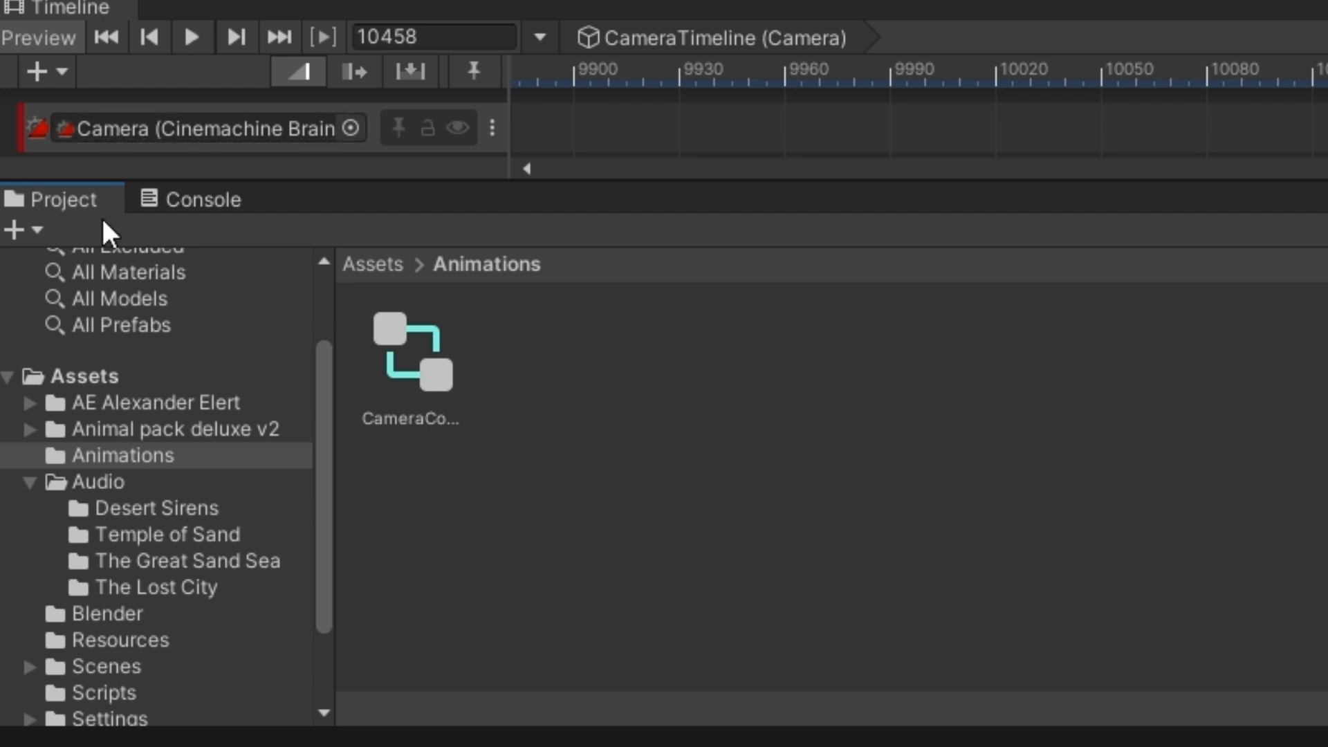
Step: Browse the project's Assets folder and open the Oasis folder inside Scenes
left_click(92, 376)
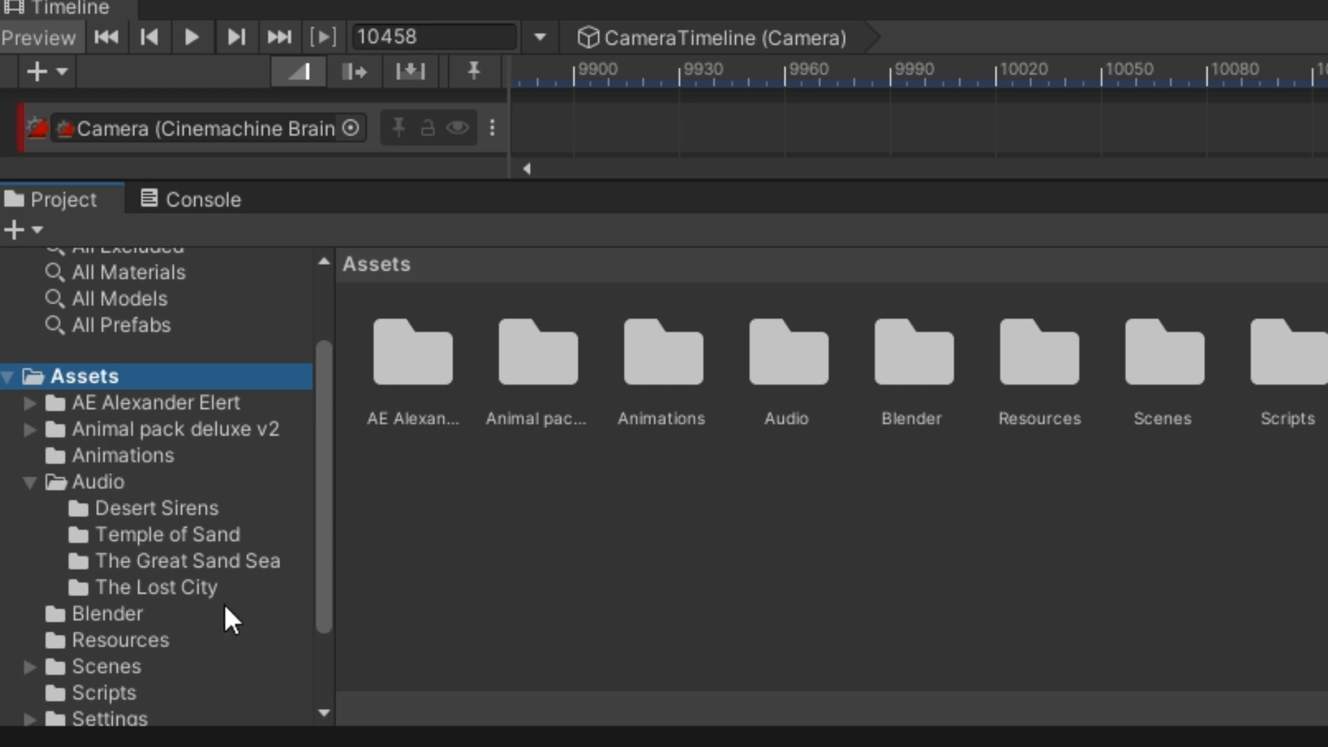
left_click(29, 481)
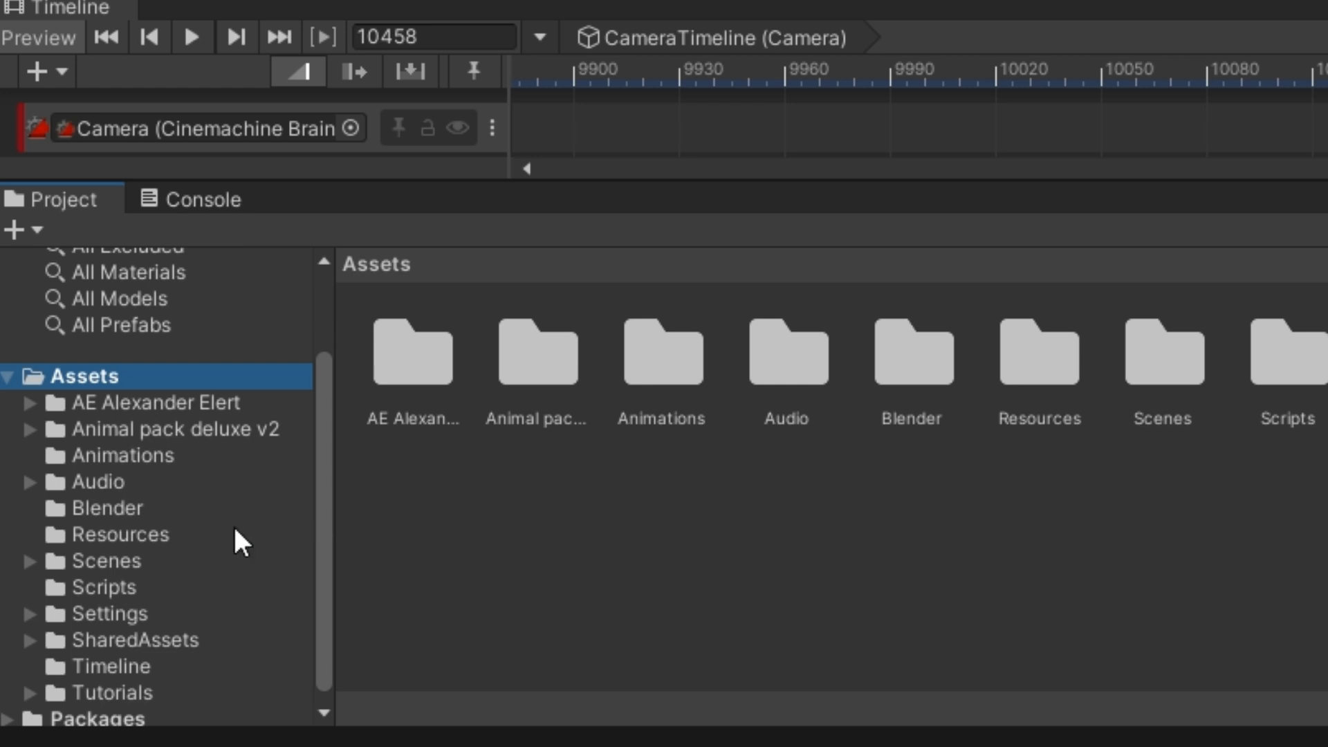
scroll(228, 524, "down", 1)
left_click(115, 549)
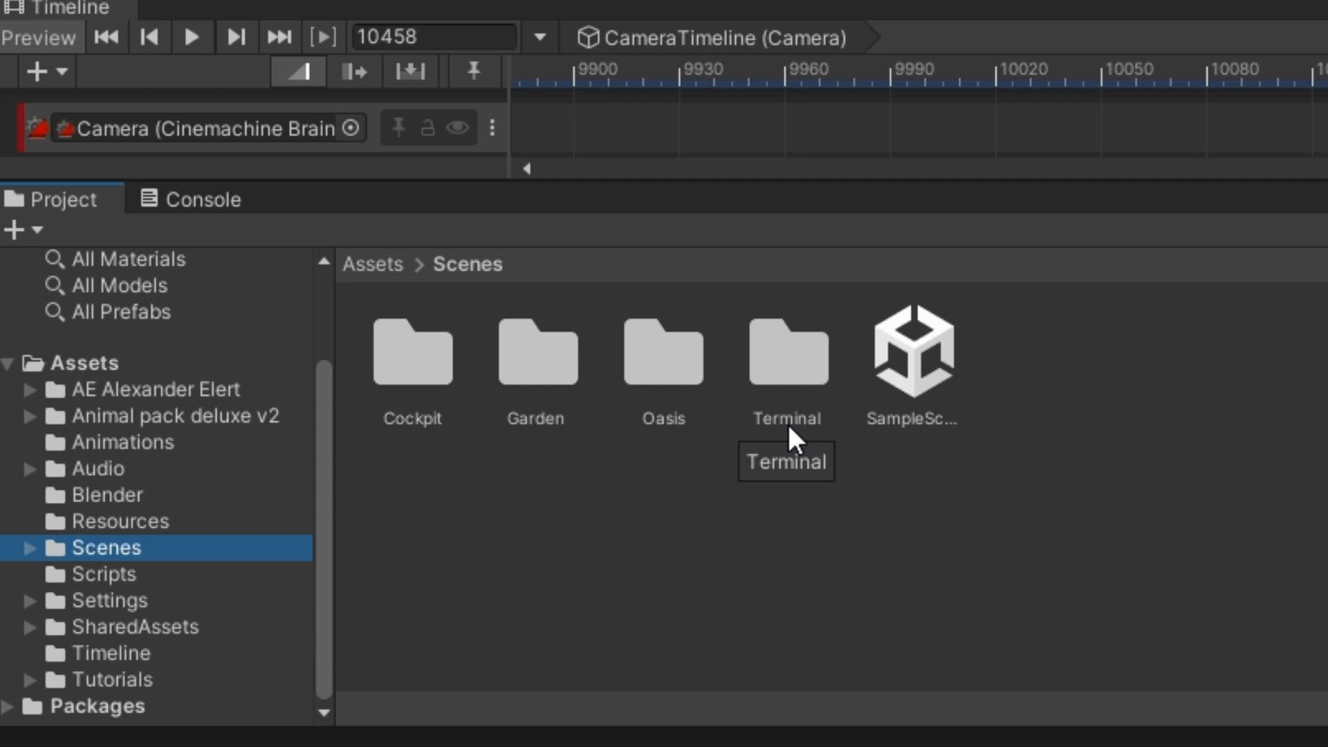
double_click(675, 332)
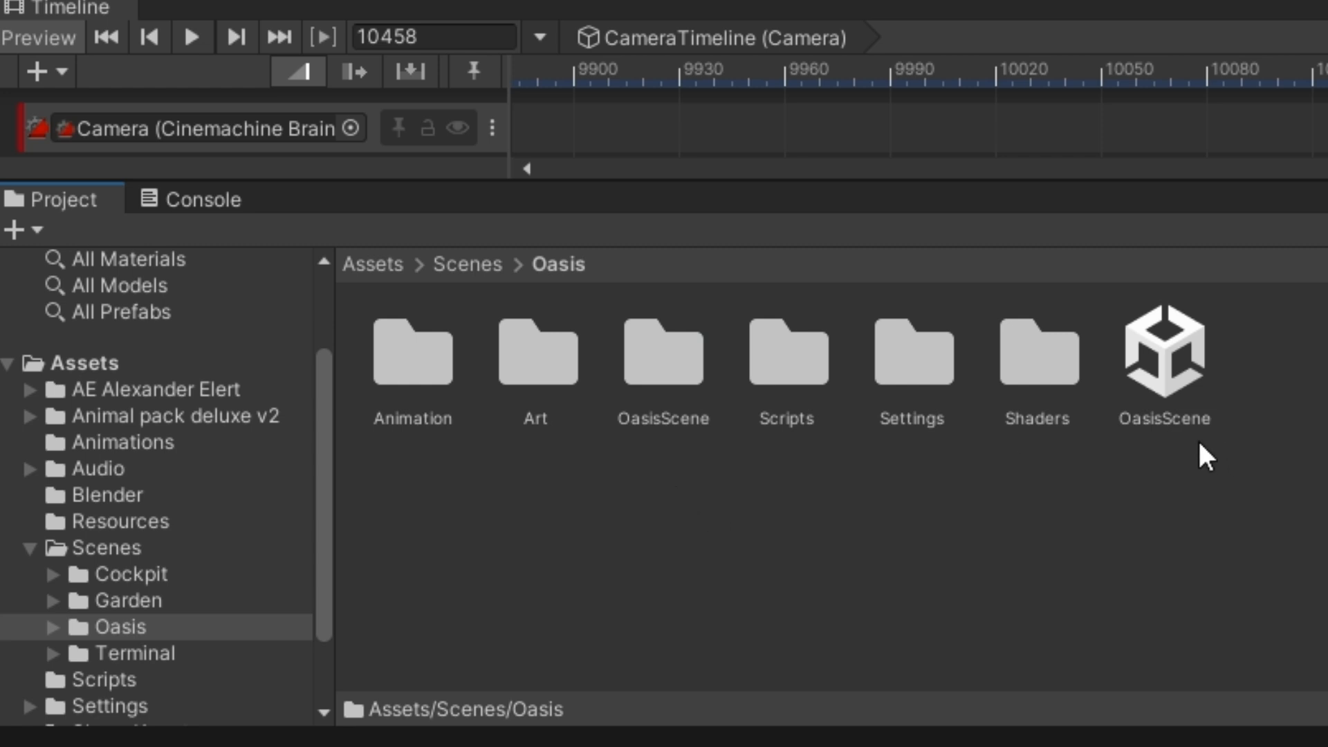
Step: Enlarge the scene view area and tidy the OasisScene hierarchy by collapsing longbuilding and SagoPalm_04_Prefab
left_click_drag(1241, 181, 1239, 408)
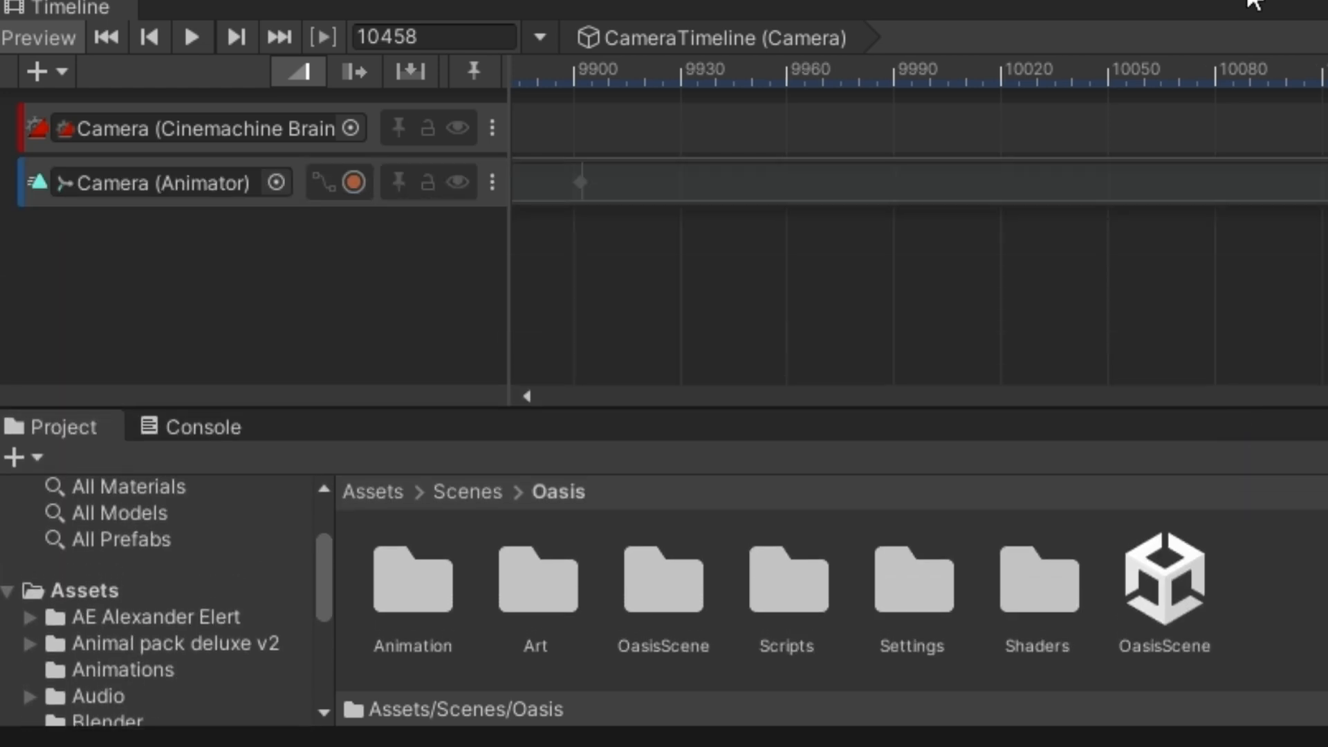
left_click_drag(1253, 4, 1248, 206)
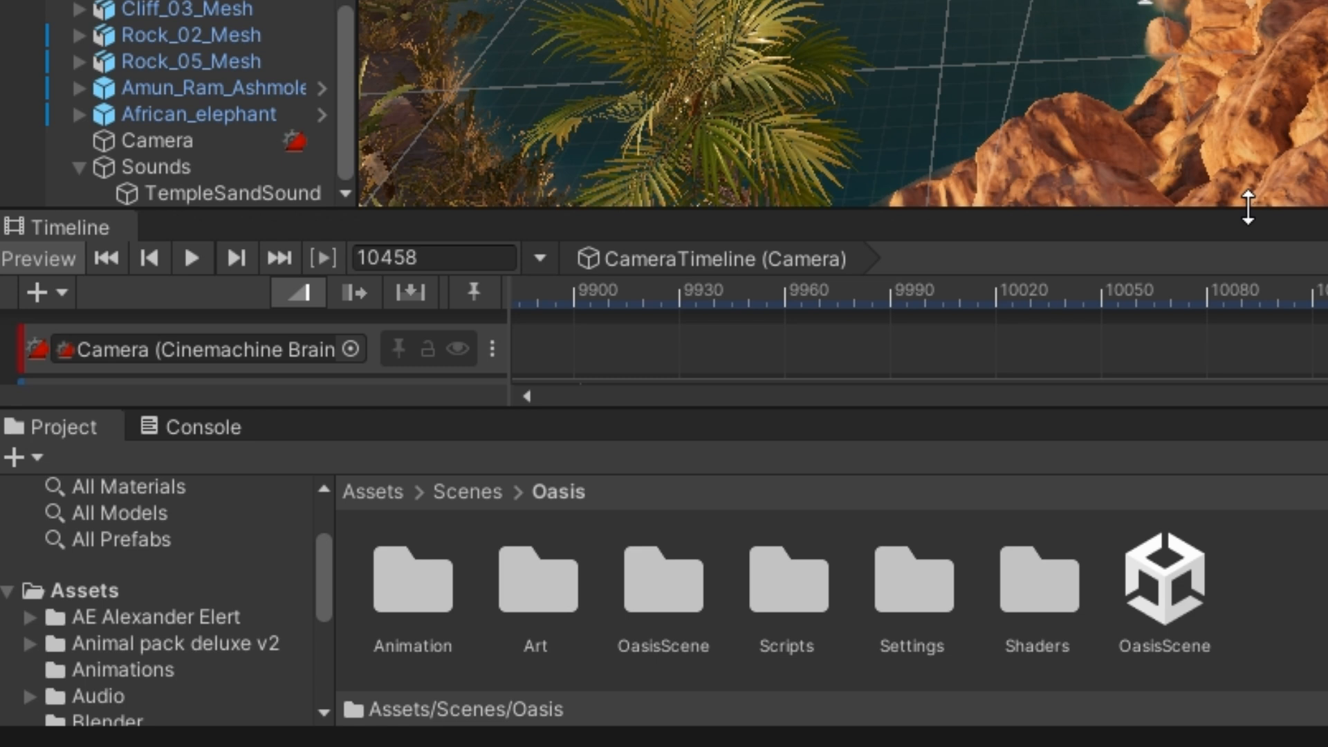
scroll(350, 36, "up", 5)
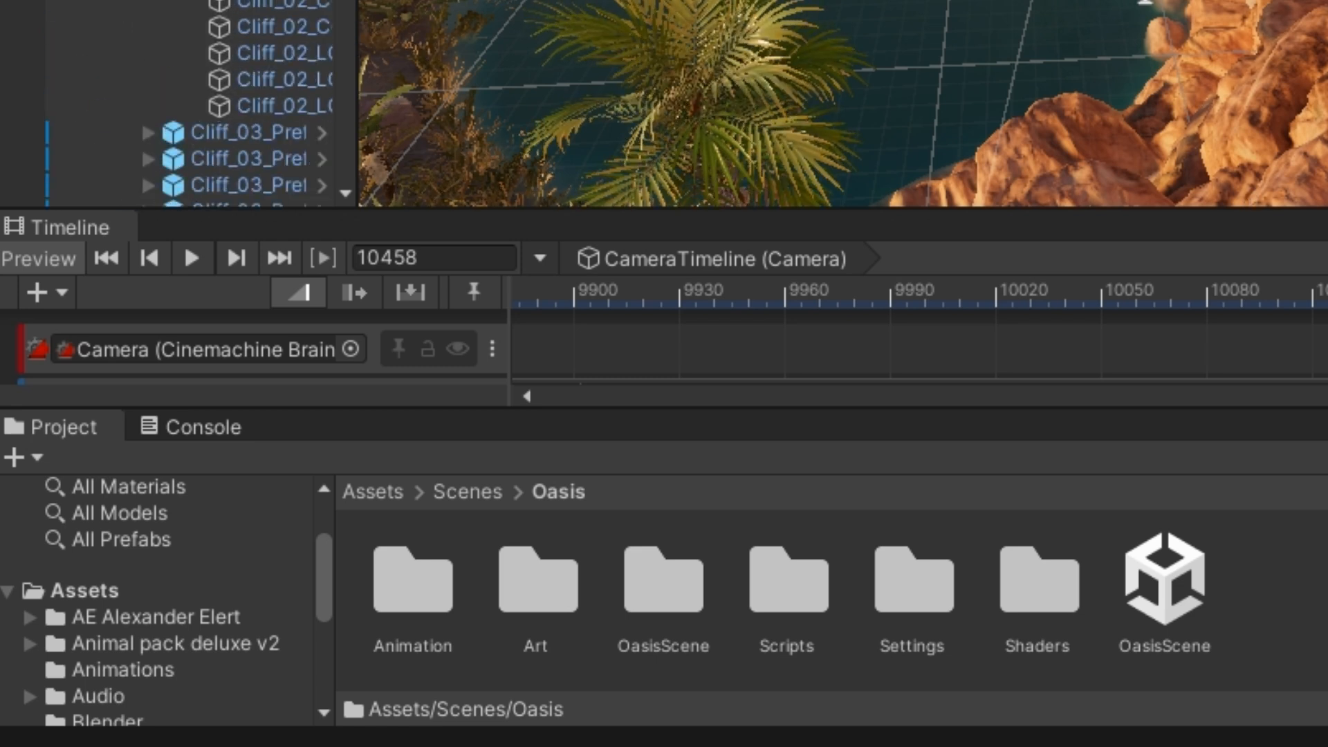
scroll(190, 104, "down", 3)
scroll(190, 104, "down", 4)
scroll(190, 104, "down", 5)
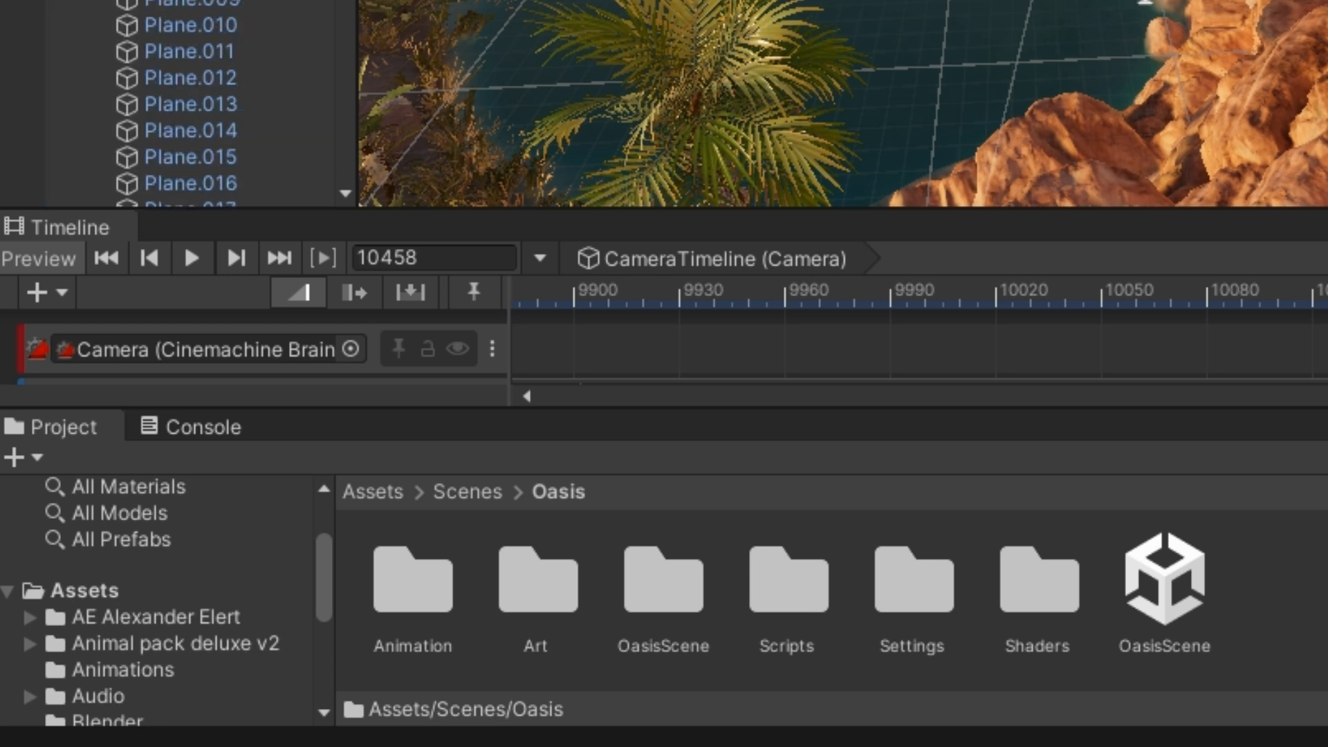
left_click(122, 250)
left_click(54, 251)
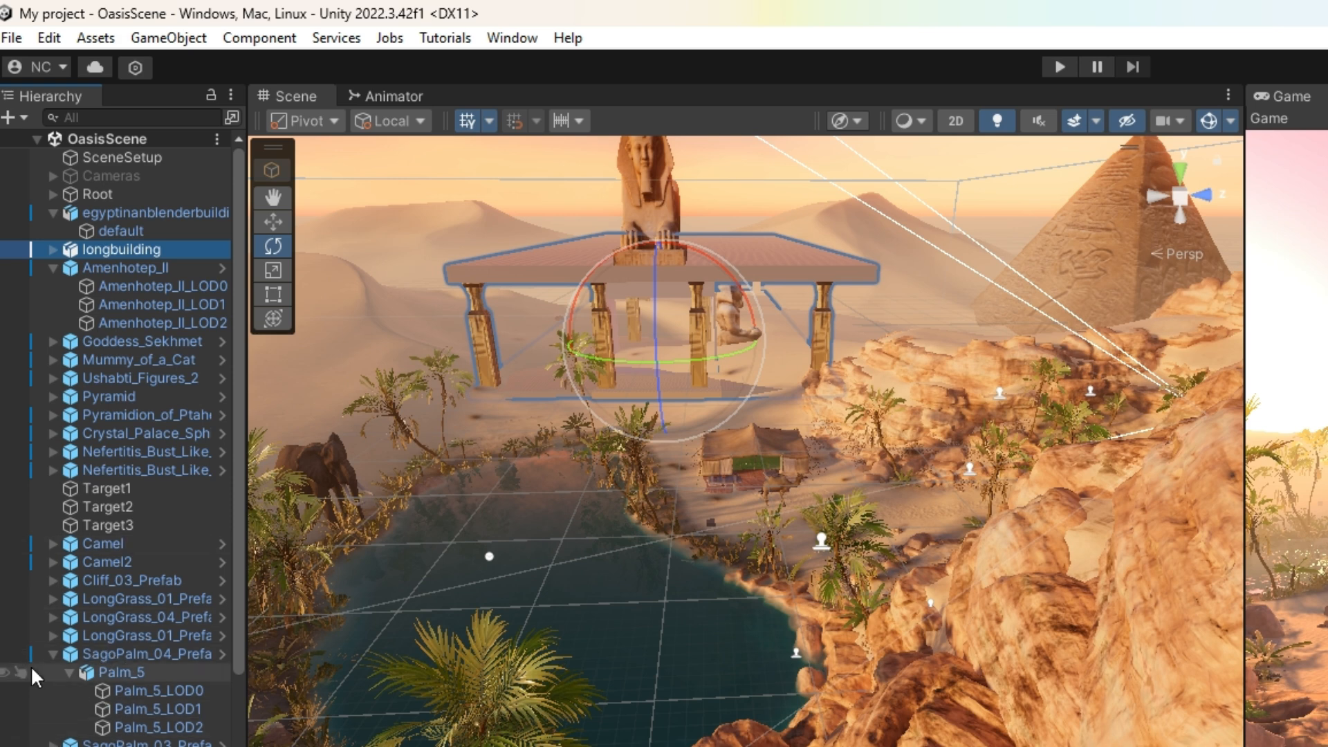
left_click(54, 652)
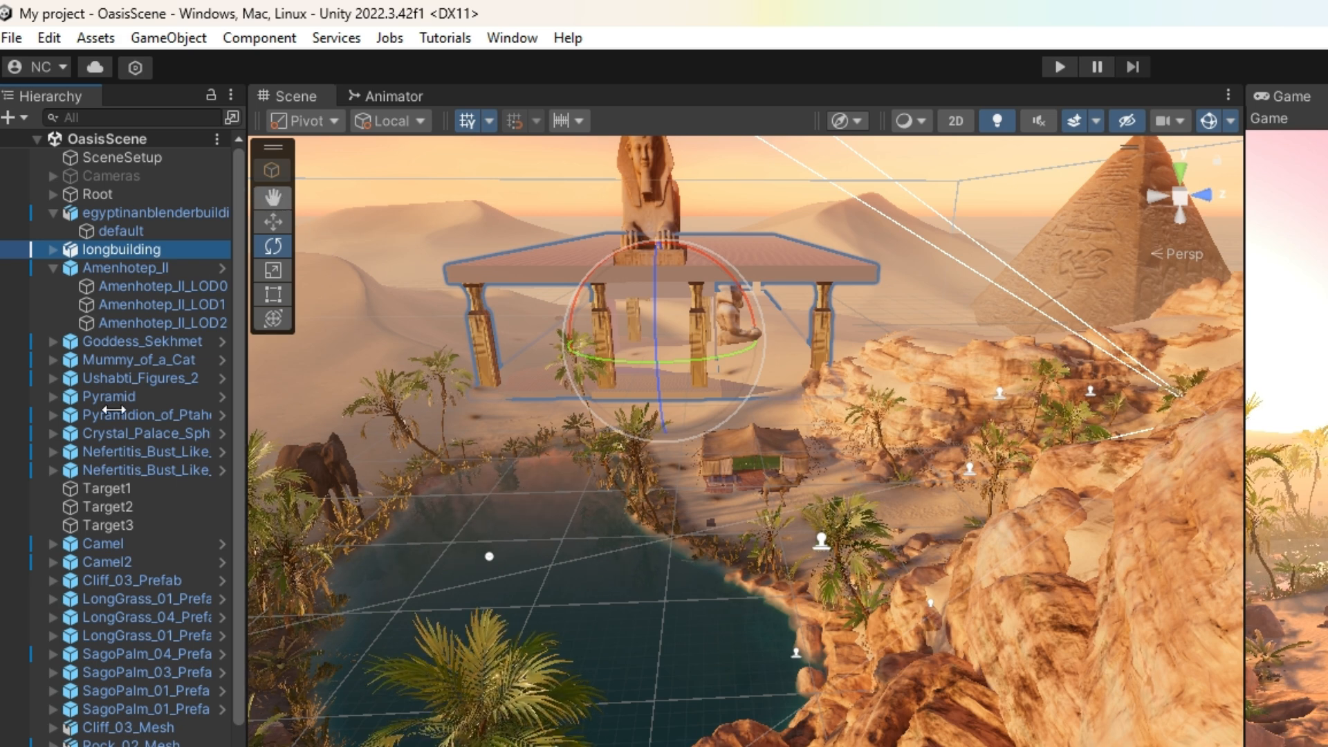
scroll(136, 581, "down", 3)
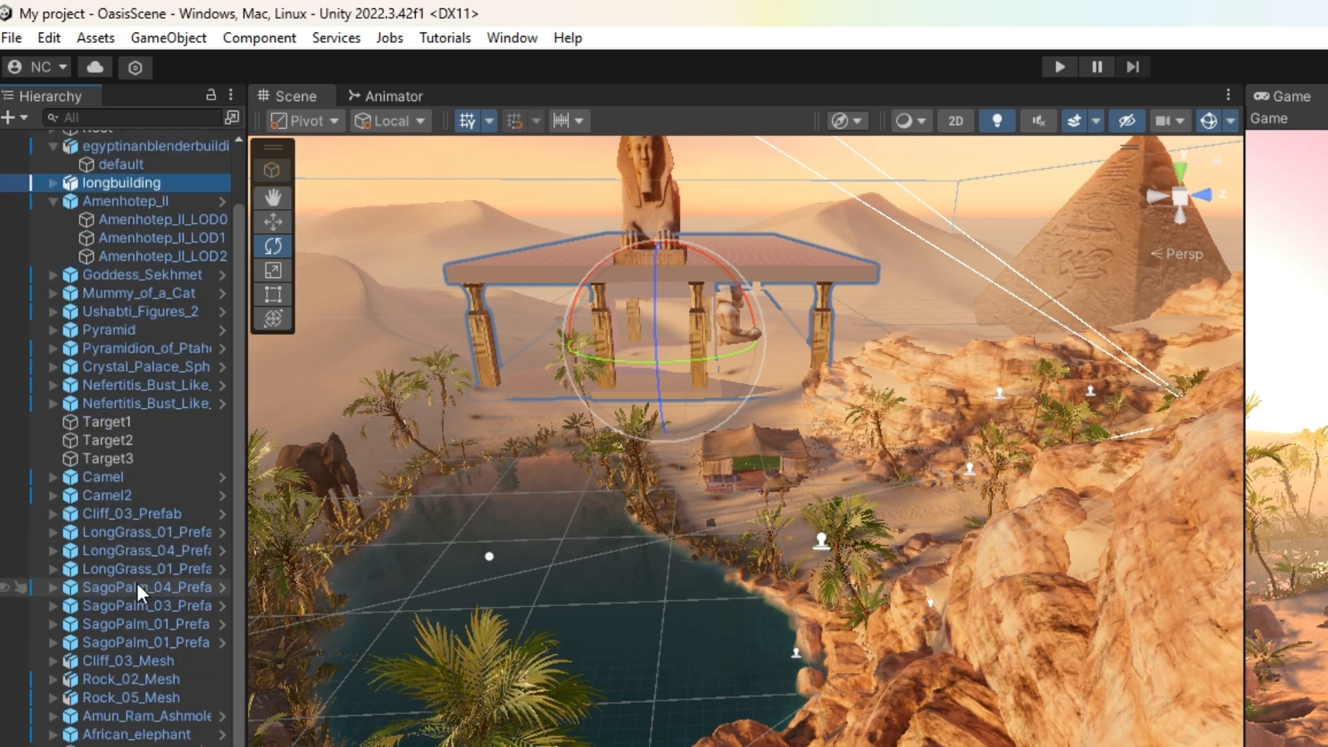
Step: Examine the desert buildings, the lake and the cliffs of the oasis from several viewpoints in a taller scene view
left_click(276, 196)
right_click_drag(1045, 577, 380, 681)
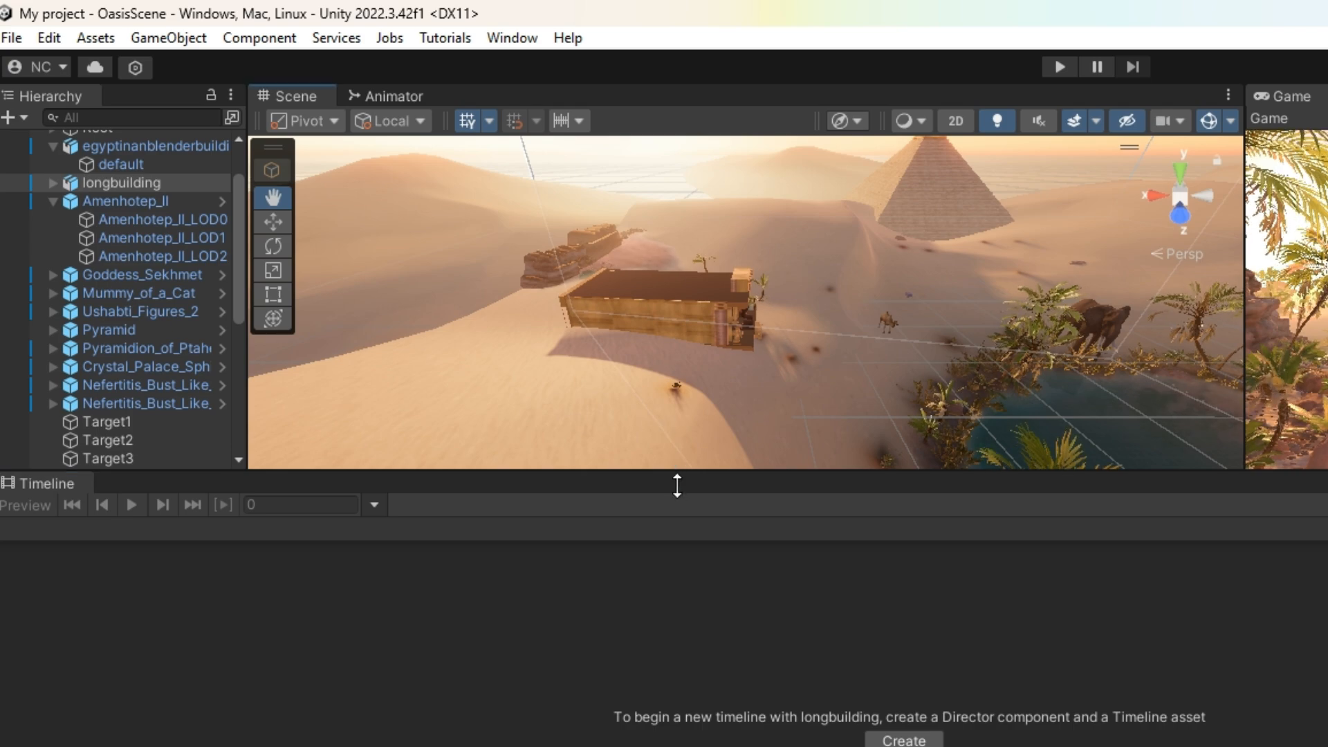
left_click_drag(676, 471, 676, 697)
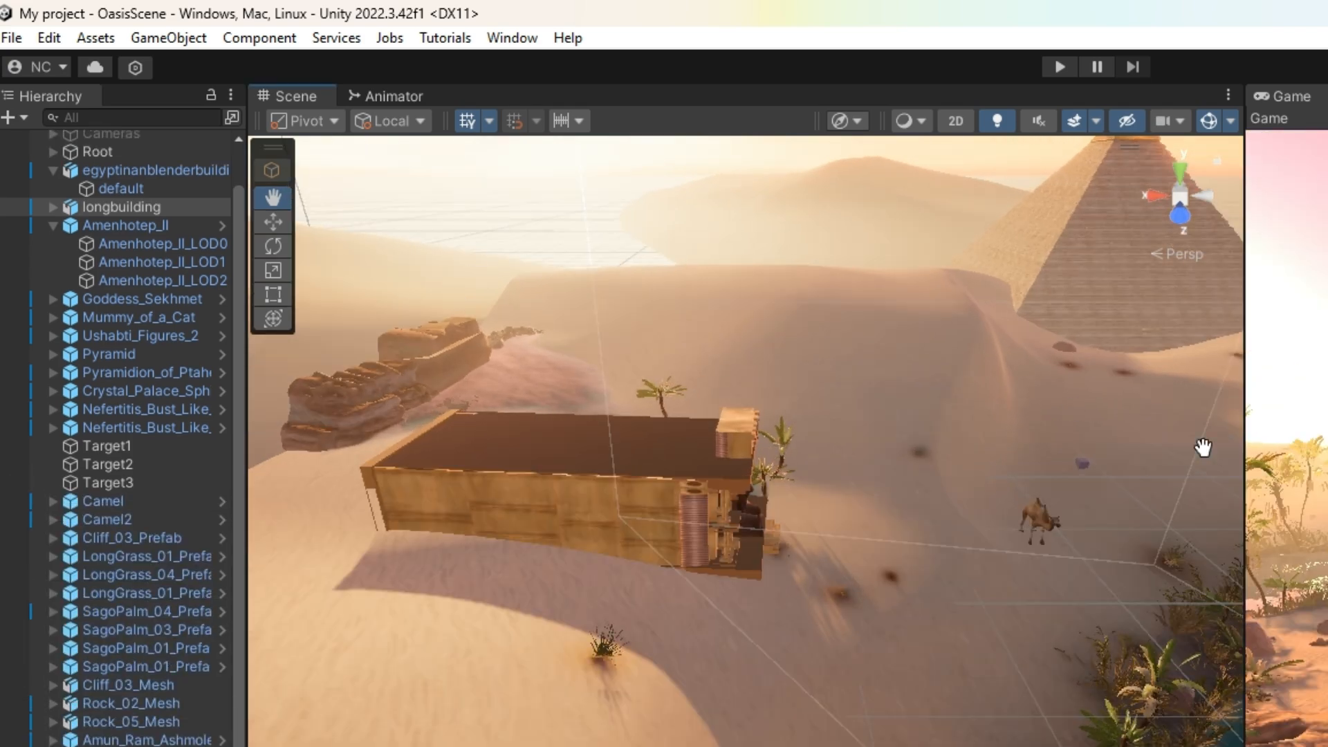
left_click_drag(1201, 451, 753, 178)
right_click_drag(925, 483, 698, 477)
left_click_drag(698, 477, 697, 488)
left_click_drag(886, 448, 836, 572)
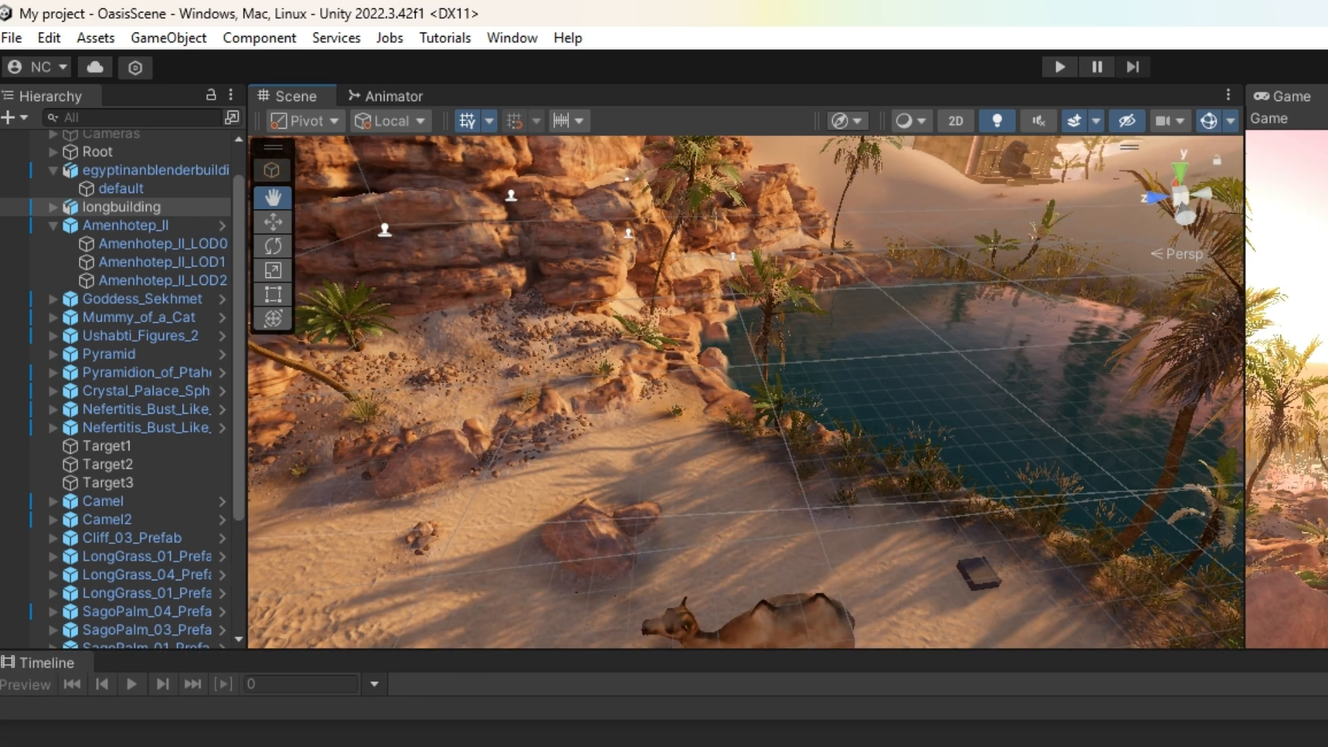
Step: Bring the project assets back into view and open the Prefabs folder under Oasis/Art/Architecture
left_click_drag(474, 744, 474, 674)
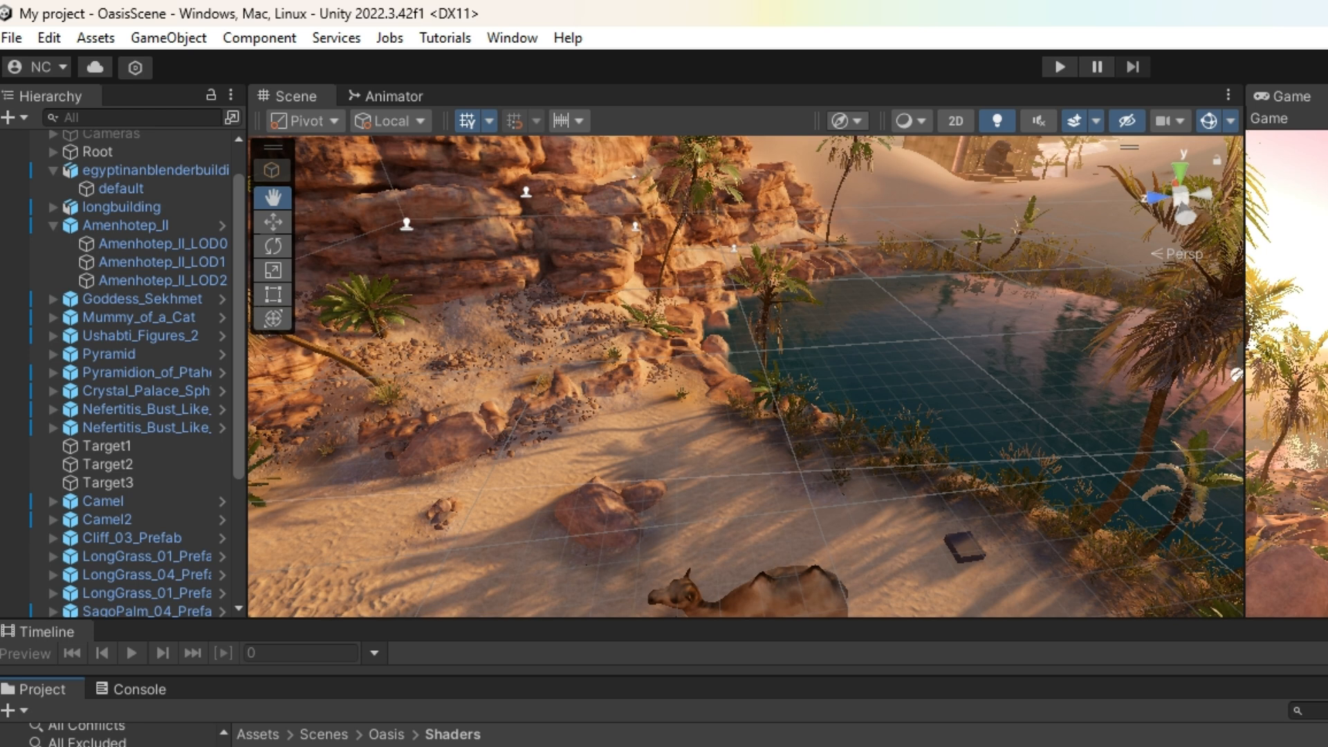
left_click(387, 735)
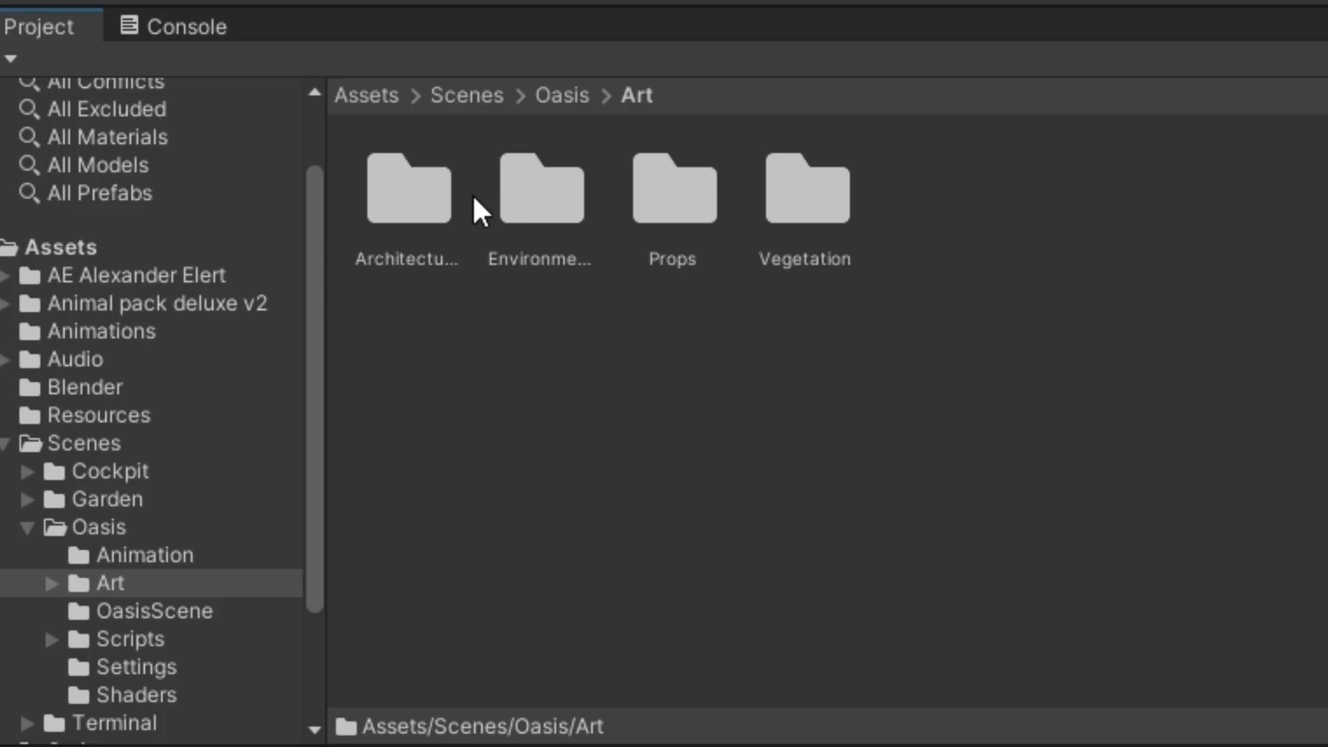
double_click(415, 196)
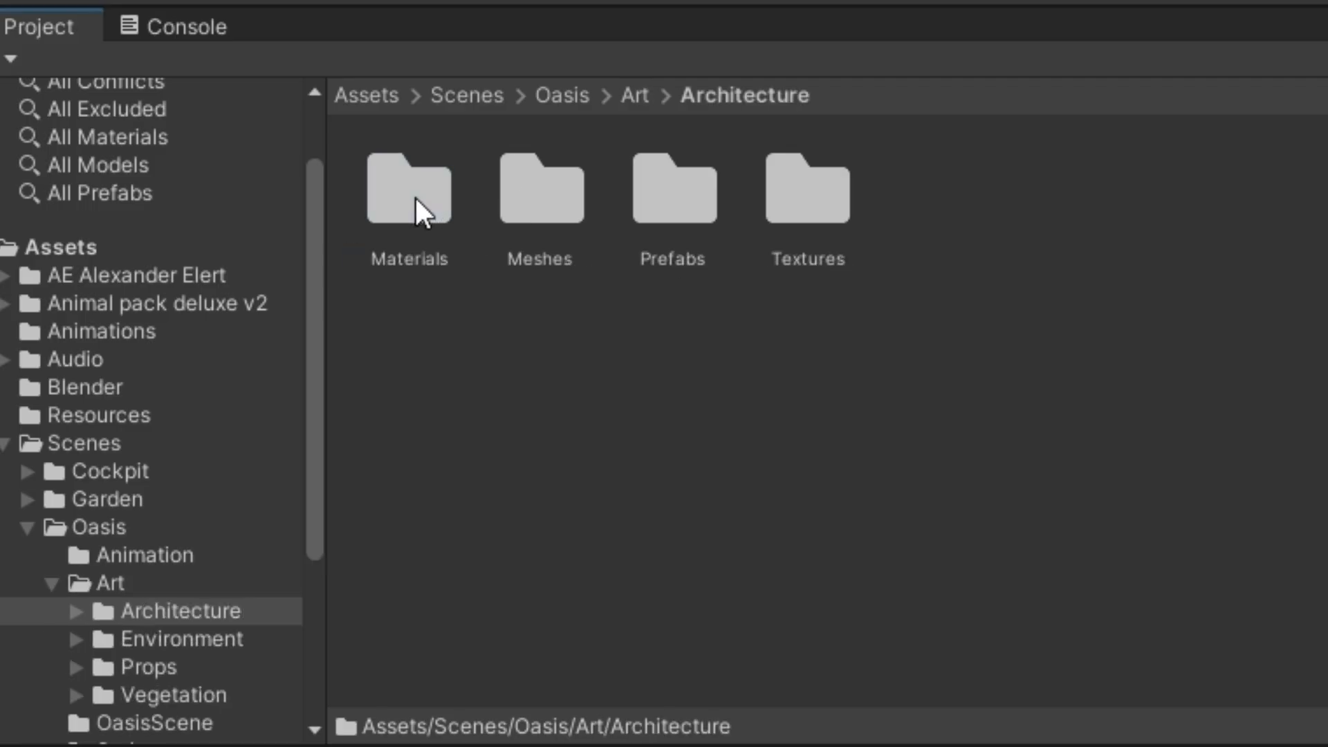
double_click(666, 231)
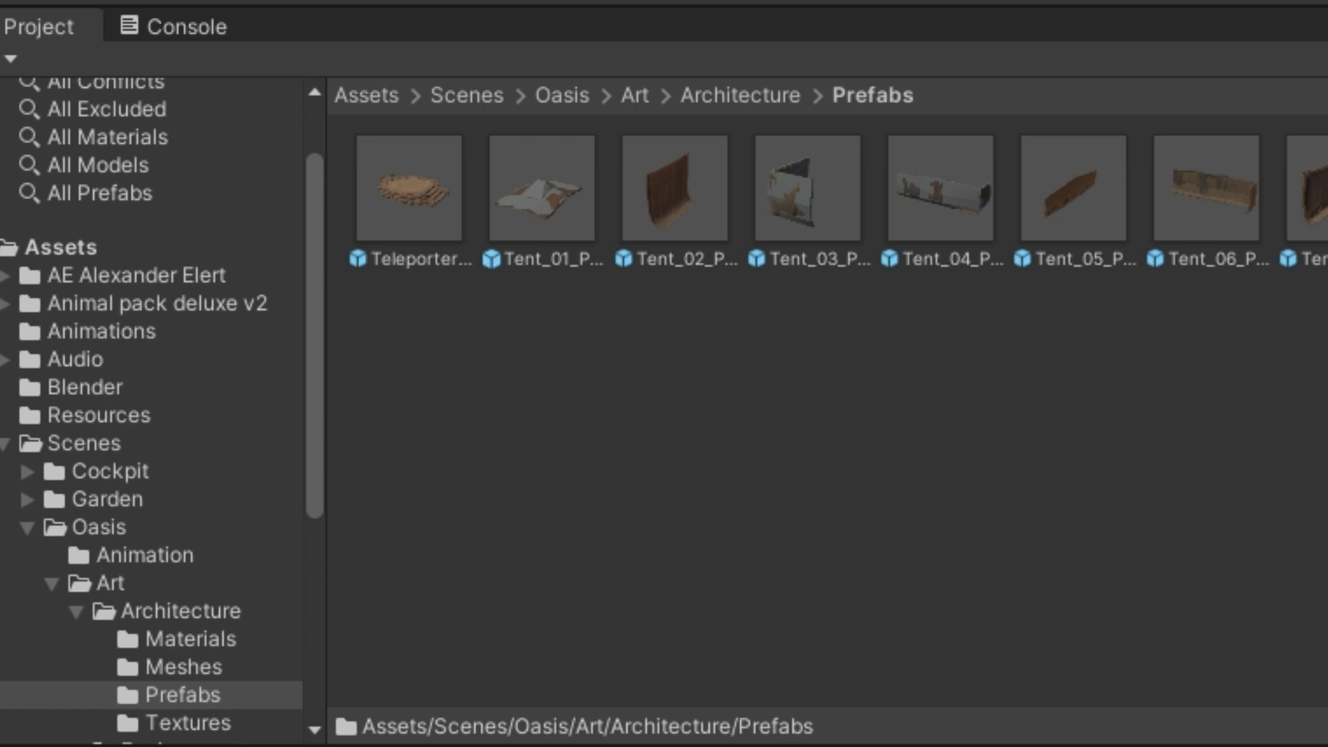
Step: Place the Tent_04 prefab in the oasis scene and reposition it above the lakeside with the Move tool
left_click_drag(960, 217, 954, 4)
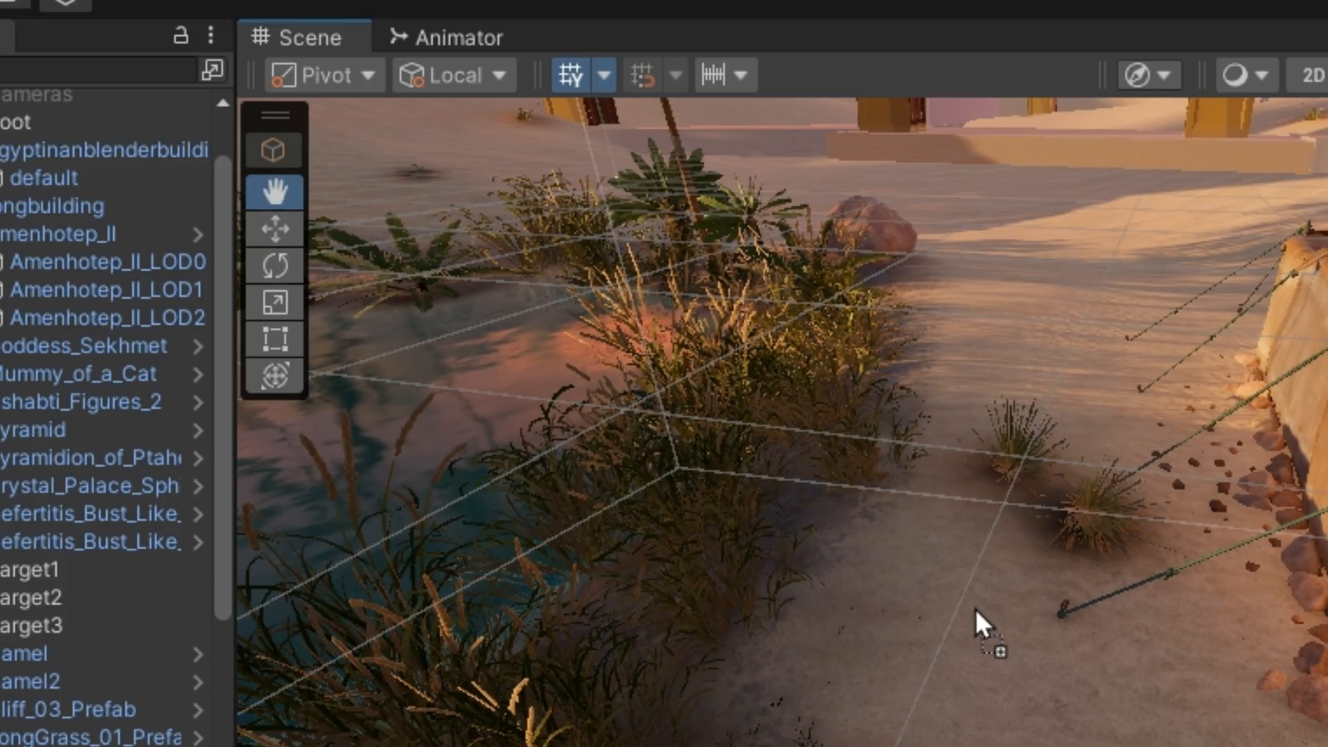
left_click(263, 235)
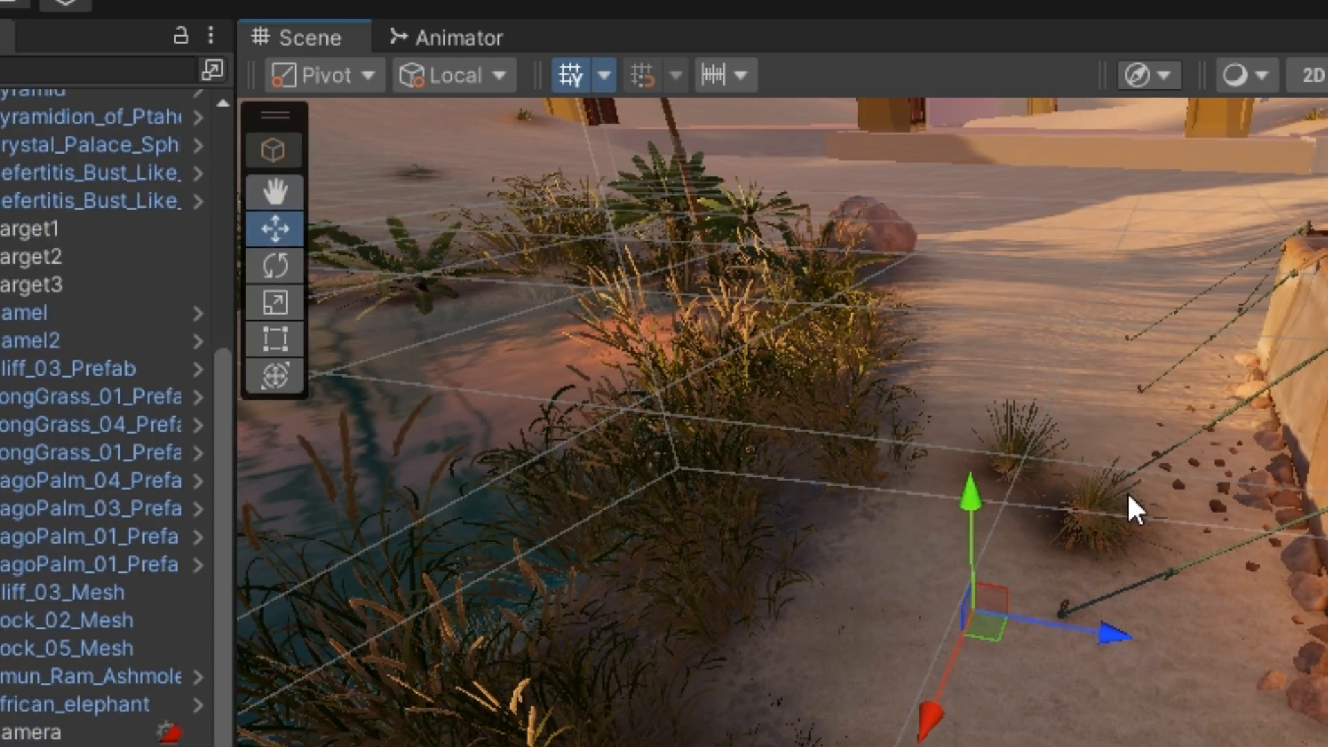
left_click_drag(970, 497, 968, 39)
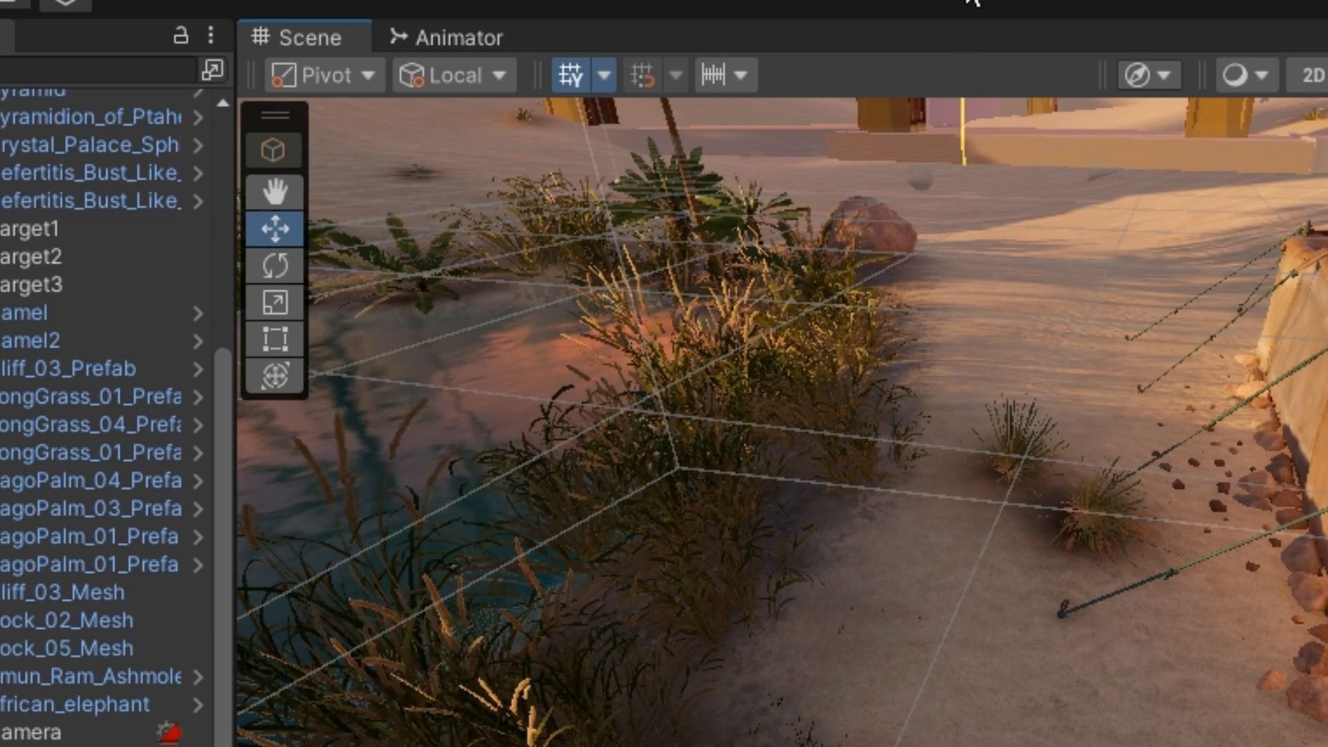
left_click_drag(904, 267, 676, 424)
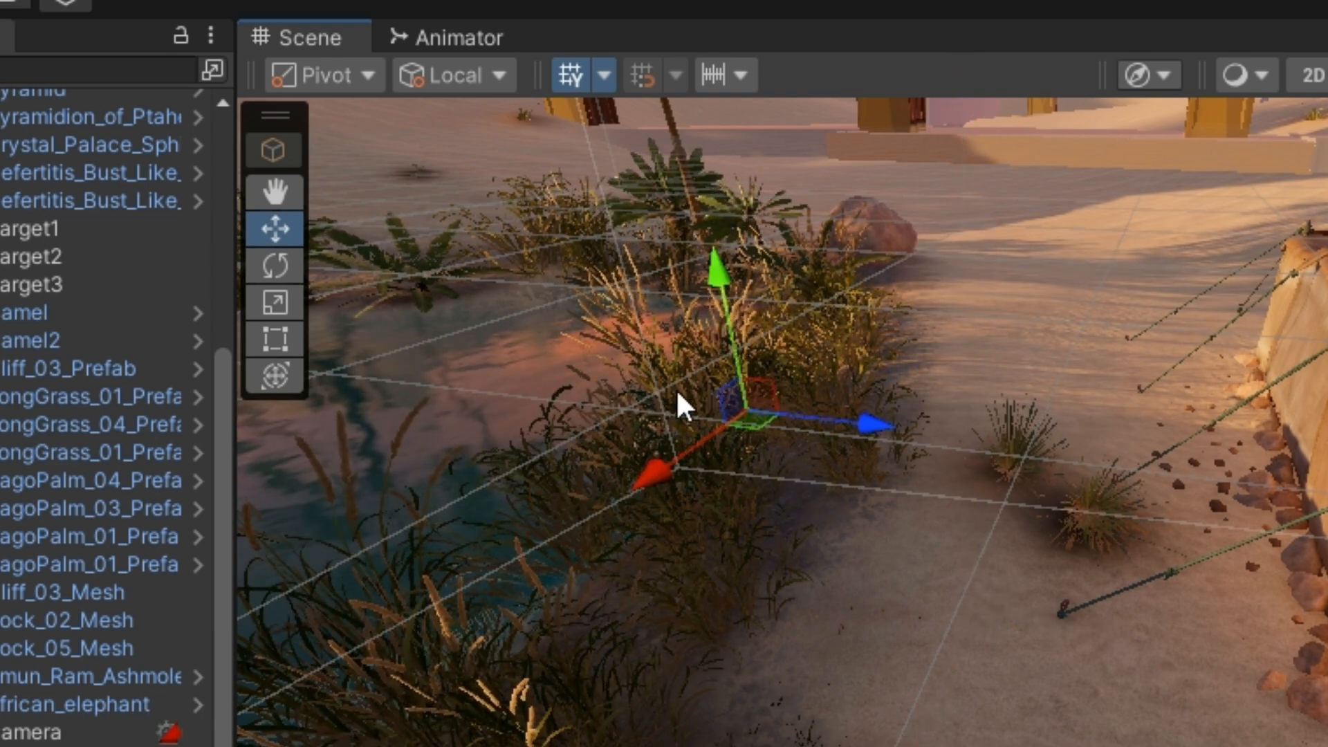
left_click_drag(718, 261, 650, 6)
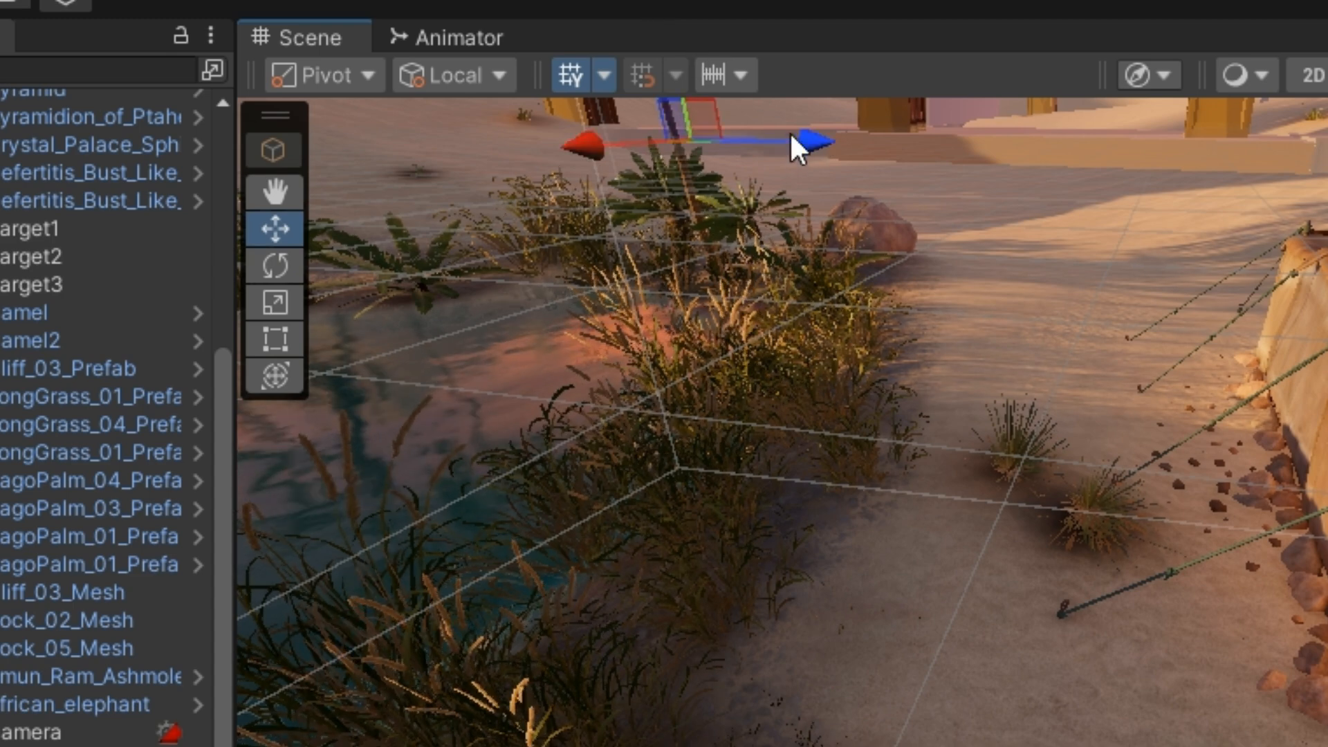
left_click_drag(799, 145, 1145, 211)
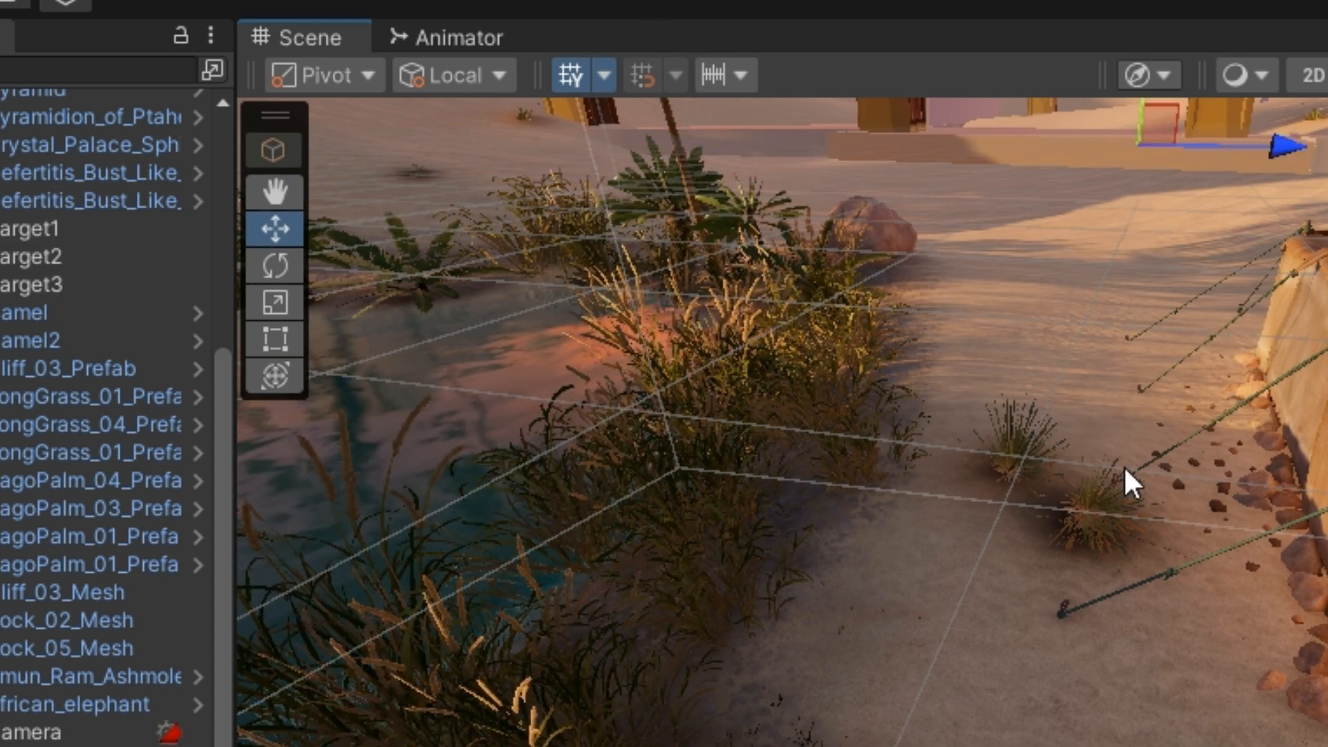
scroll(1123, 505, "down", 5)
left_click_drag(1021, 267, 927, 339)
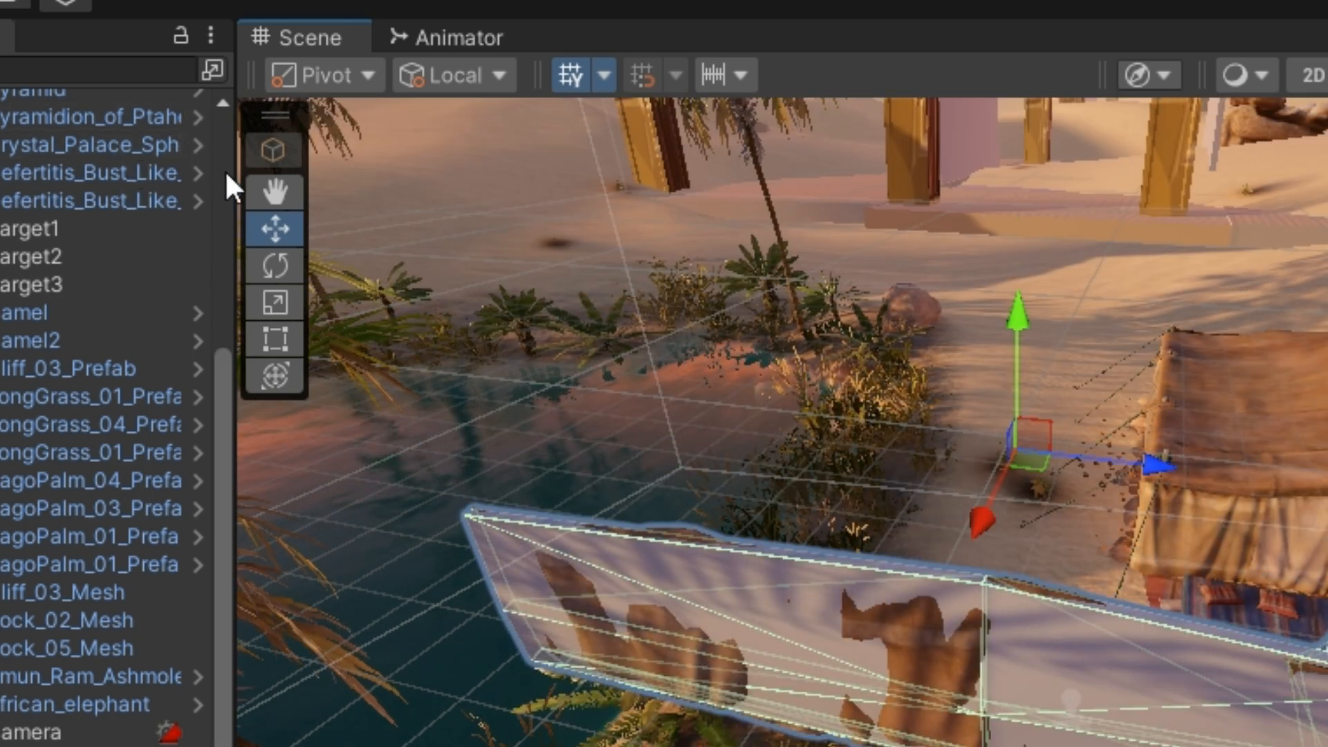
Step: Inspect the placed Tent_04 piece from another angle and delete it from the scene
left_click(269, 207)
right_click_drag(761, 442, 574, 636)
middle_click_drag(574, 637, 697, 652)
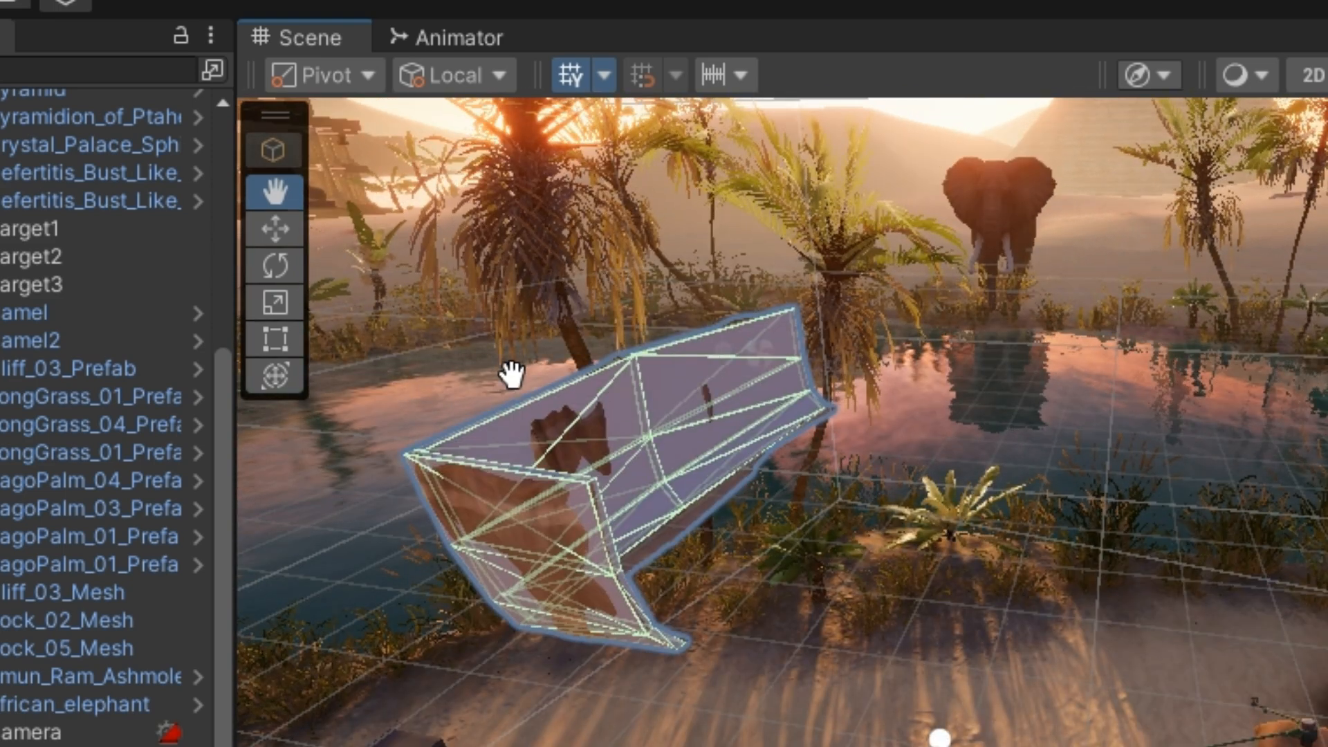
key("Delete")
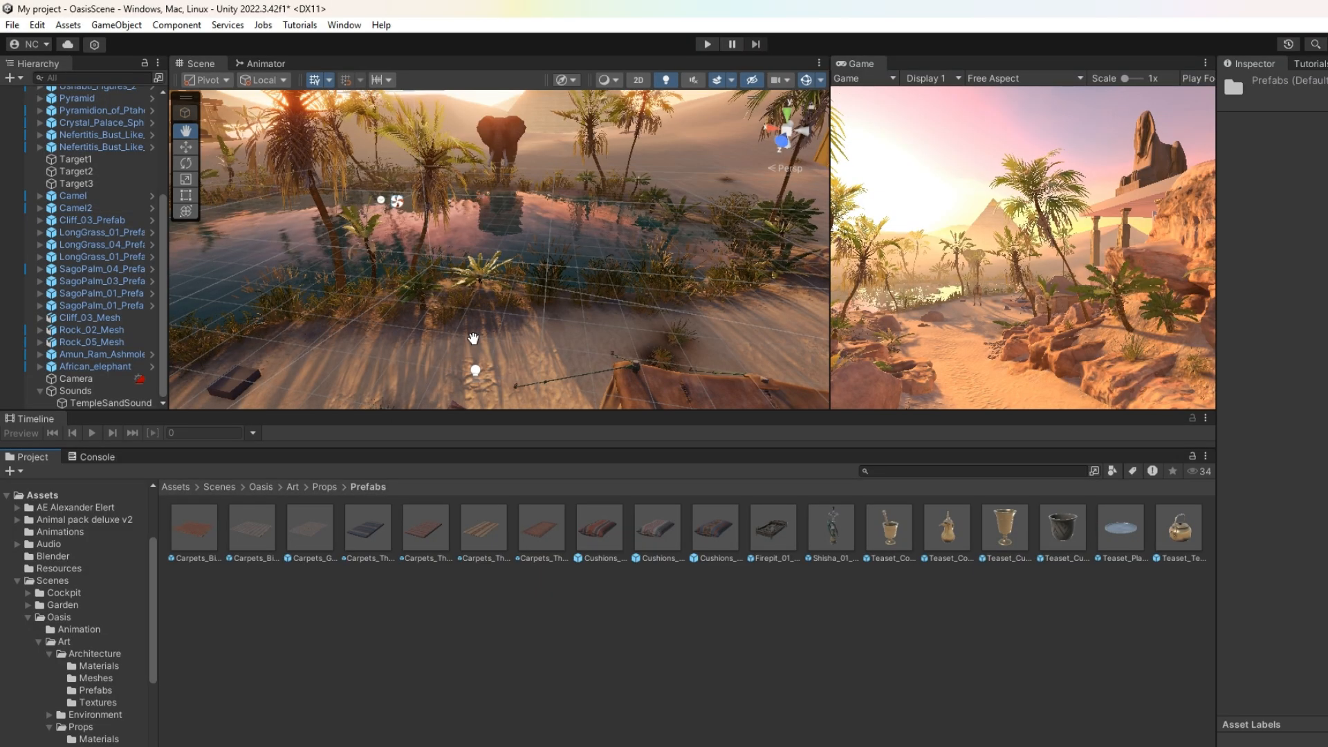
Step: Lower the Nefertiti bust to the left of the temple's sphinx onto its pedestal
left_click_drag(503, 313, 571, 477)
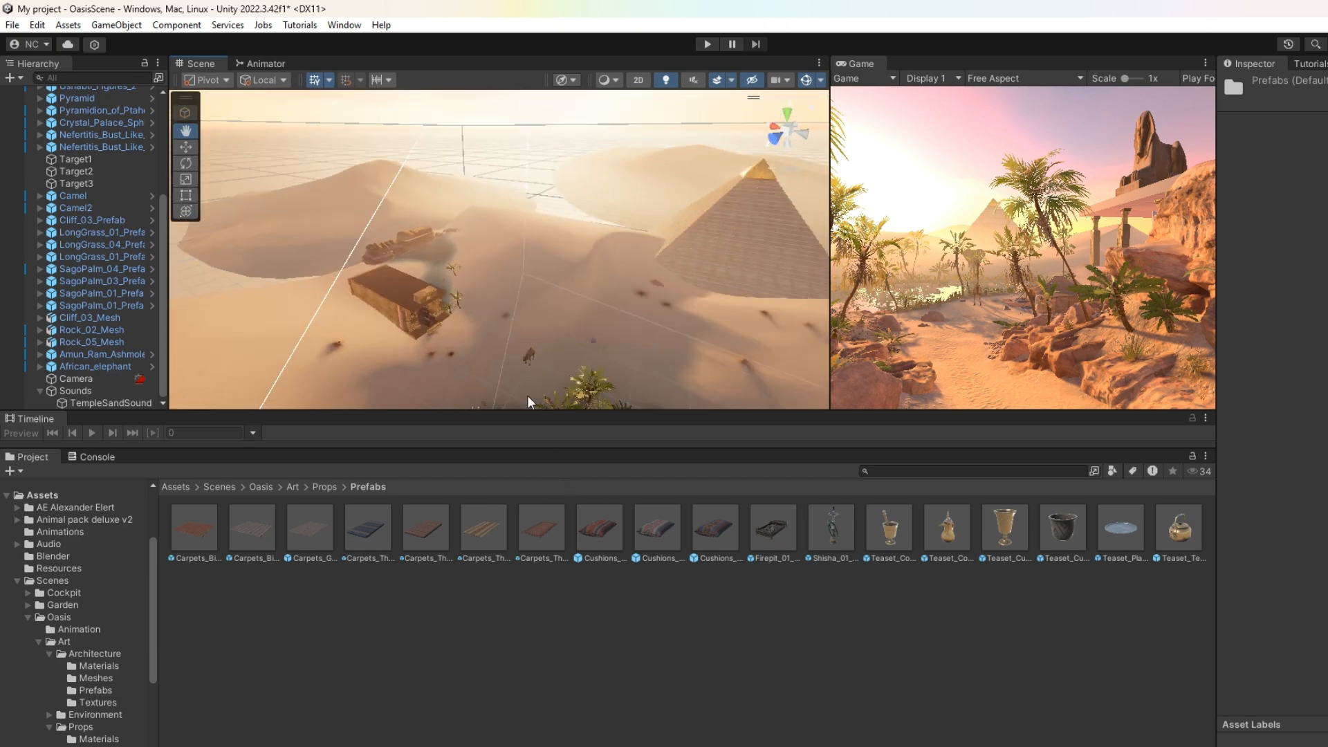
scroll(519, 378, "up", 5)
right_click_drag(637, 356, 491, 263)
left_click_drag(489, 253, 463, 123)
scroll(528, 299, "up", 10)
left_click_drag(516, 275, 518, 270)
left_click(185, 147)
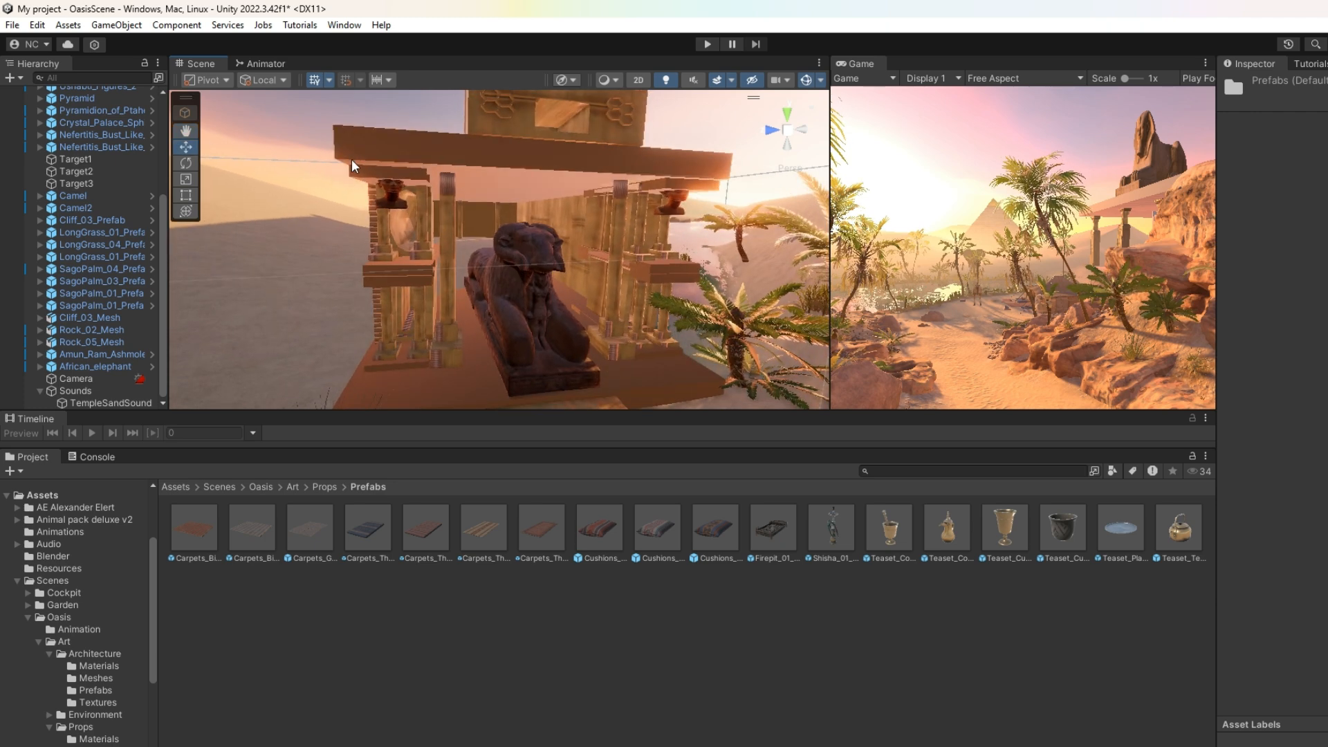
left_click(392, 200)
left_click_drag(389, 144, 393, 201)
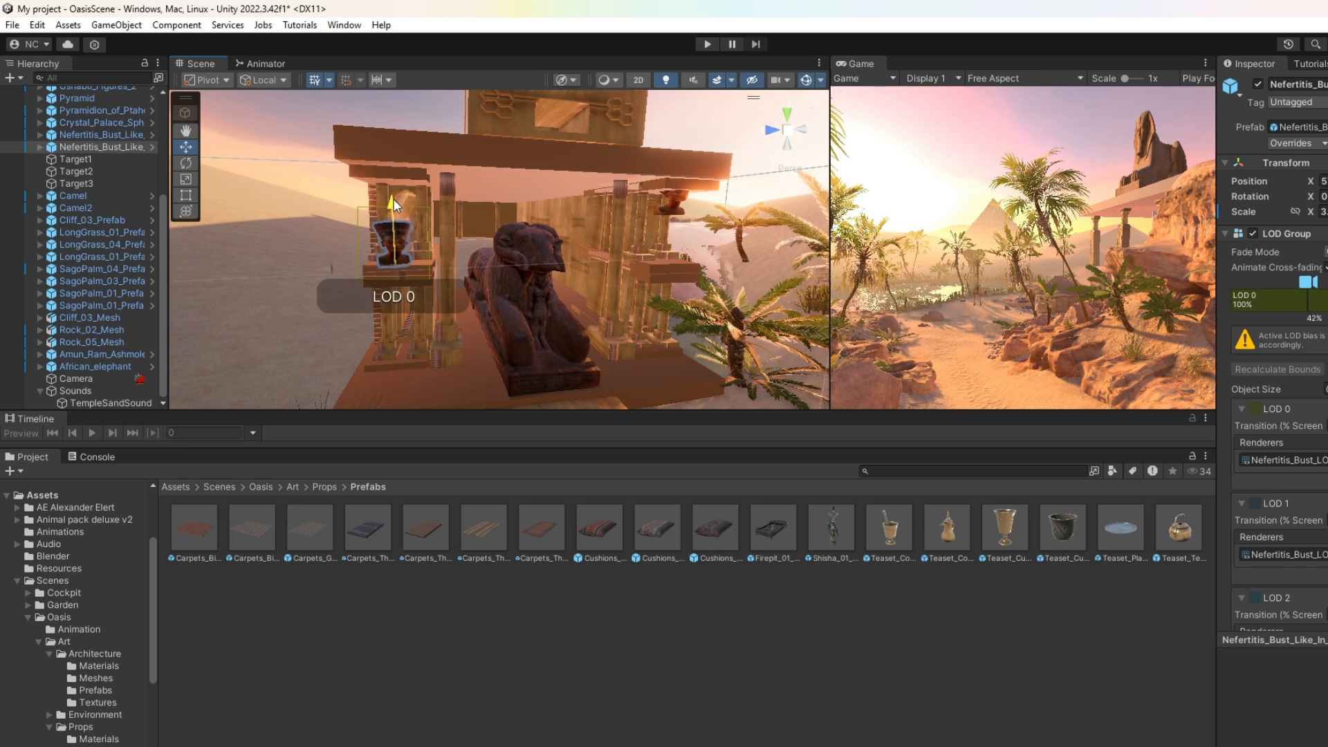
Step: Lower the Nefertiti bust to the right of the sphinx onto its pedestal and shift it slightly along the X axis
left_click(667, 205)
left_click_drag(677, 167, 680, 199)
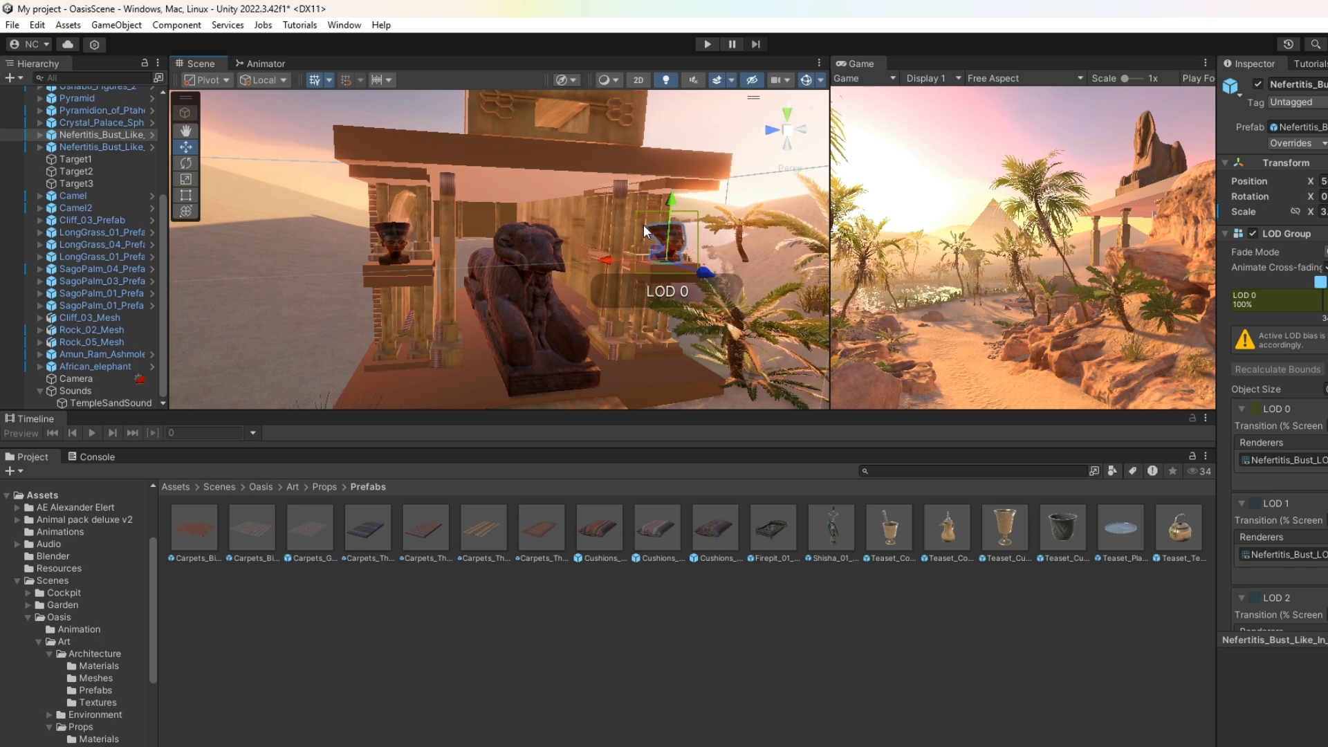
left_click_drag(608, 260, 615, 259)
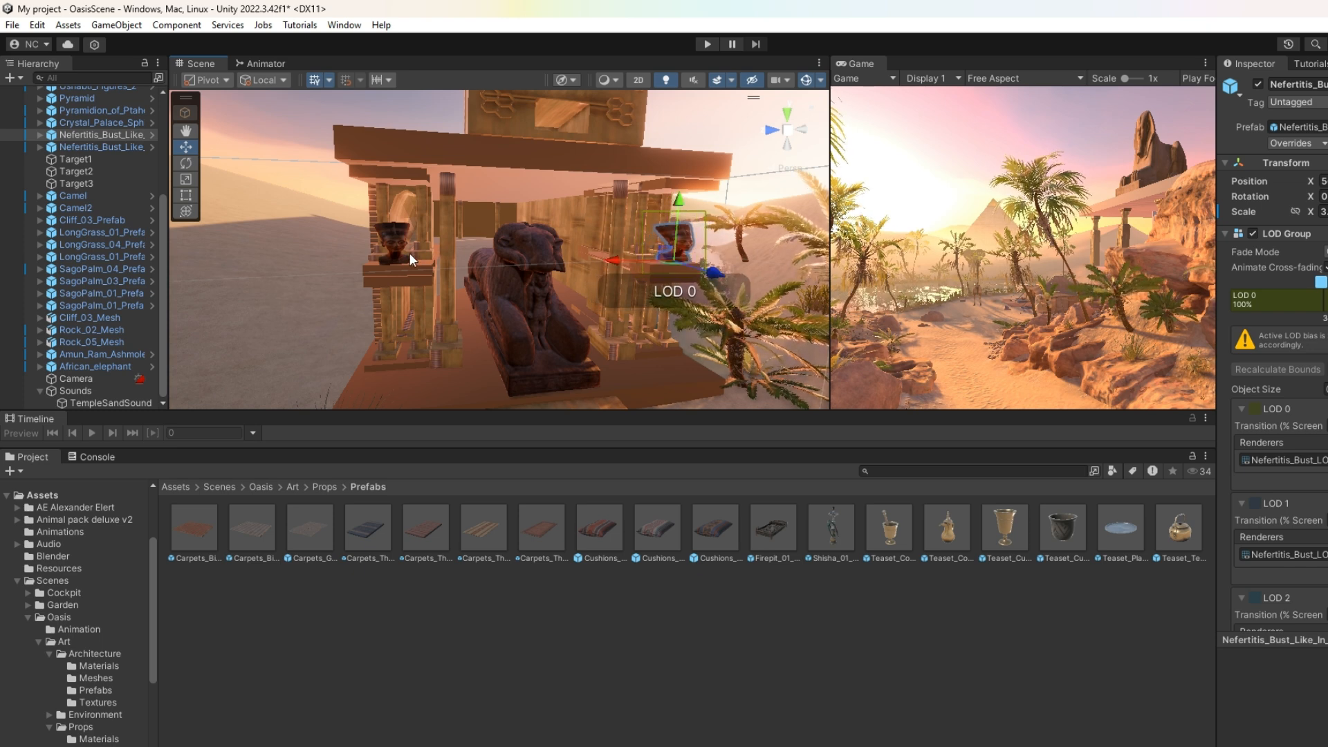
Step: Shift the Nefertiti bust on the pedestal left of the sphinx slightly along the X axis with the Move tool
left_click(394, 240)
key("e")
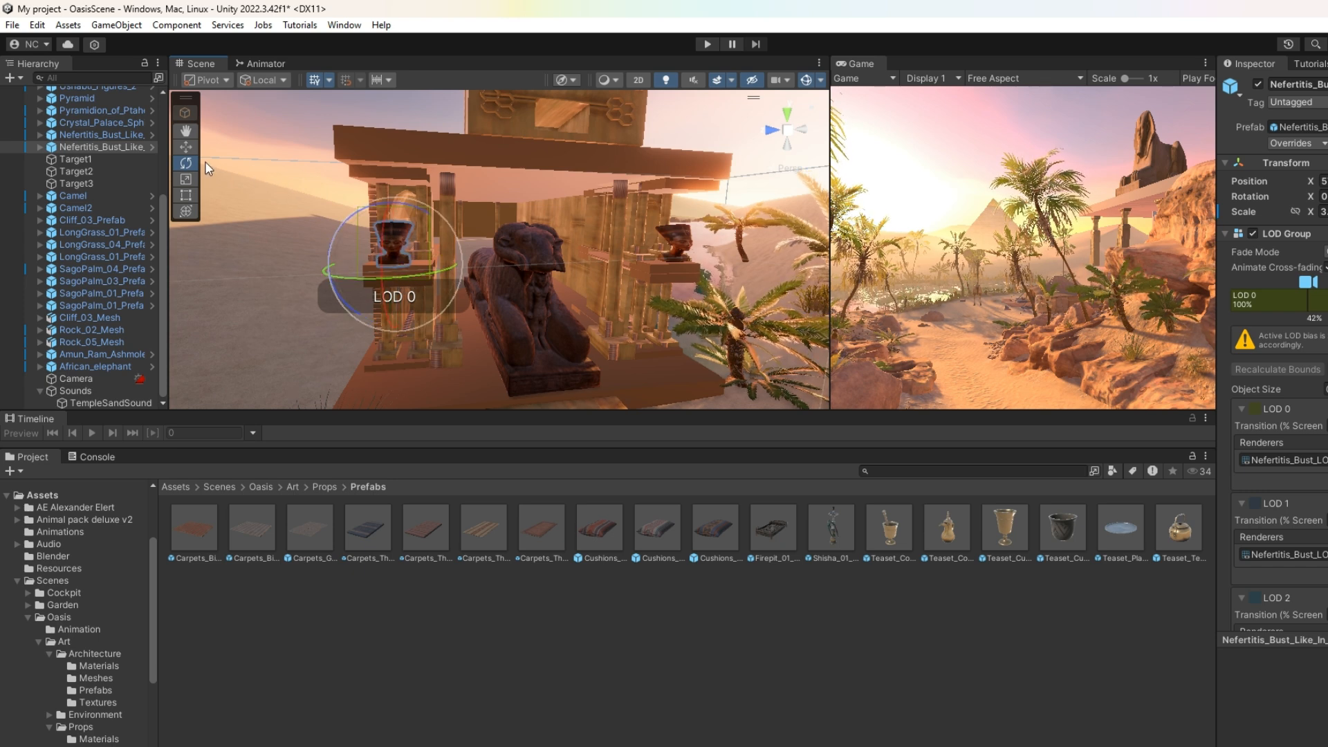
left_click(187, 146)
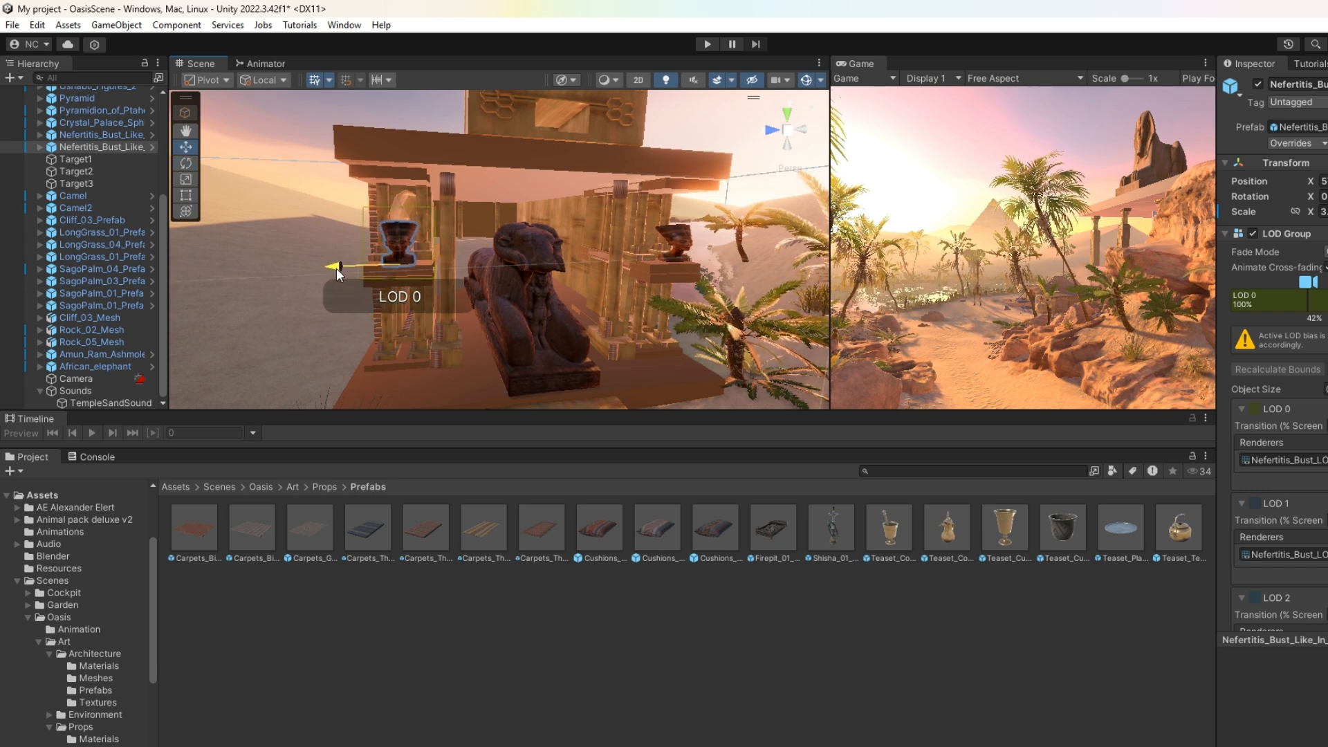
Step: Place the Carpets_Thin_01_Prefab beside the steps in front of the temple's sphinx
left_click(186, 130)
left_click_drag(683, 351, 634, 326)
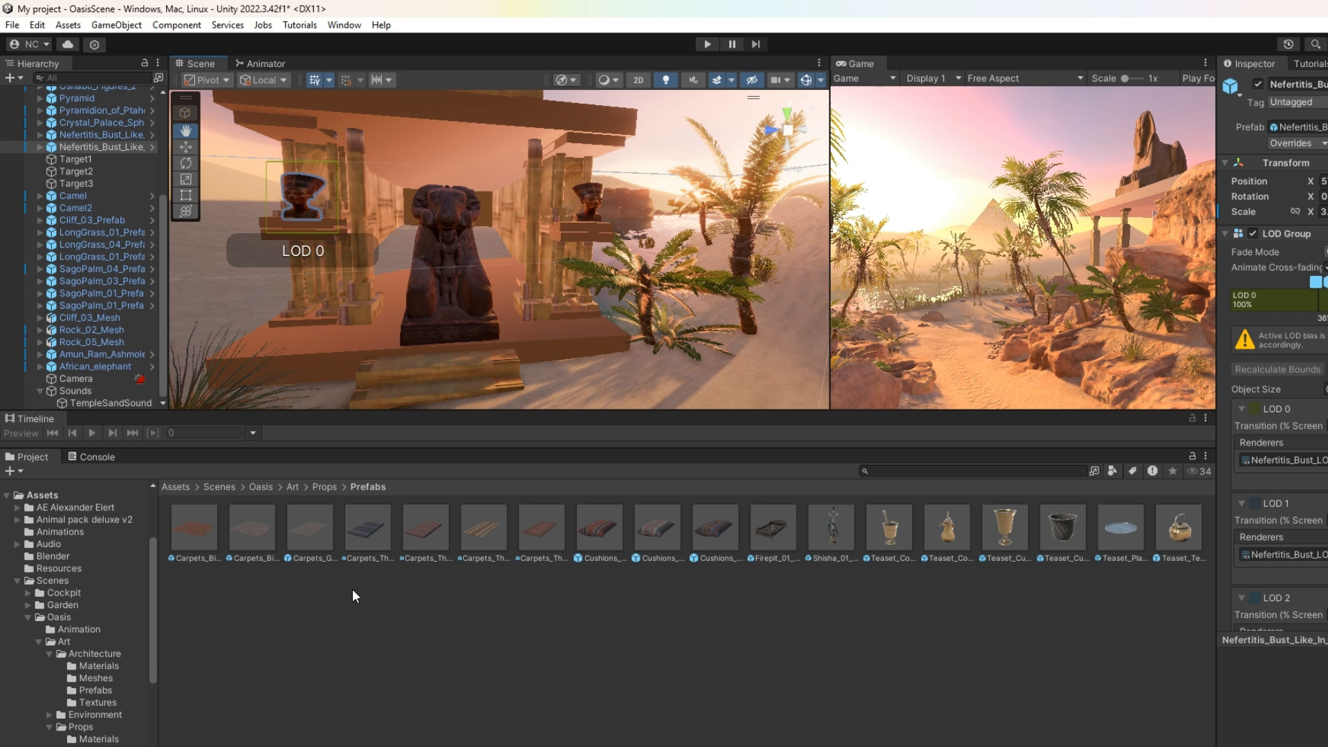
left_click_drag(483, 529, 372, 366)
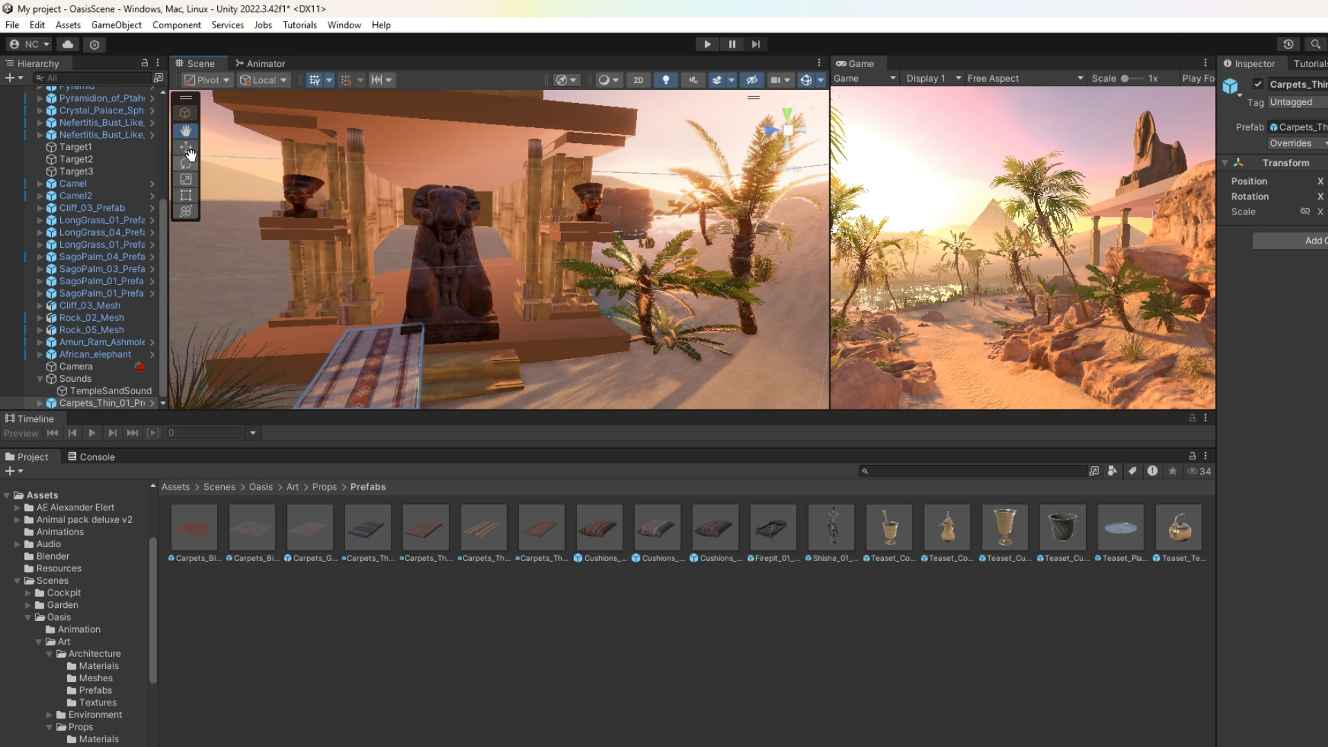
left_click_drag(404, 197, 217, 171)
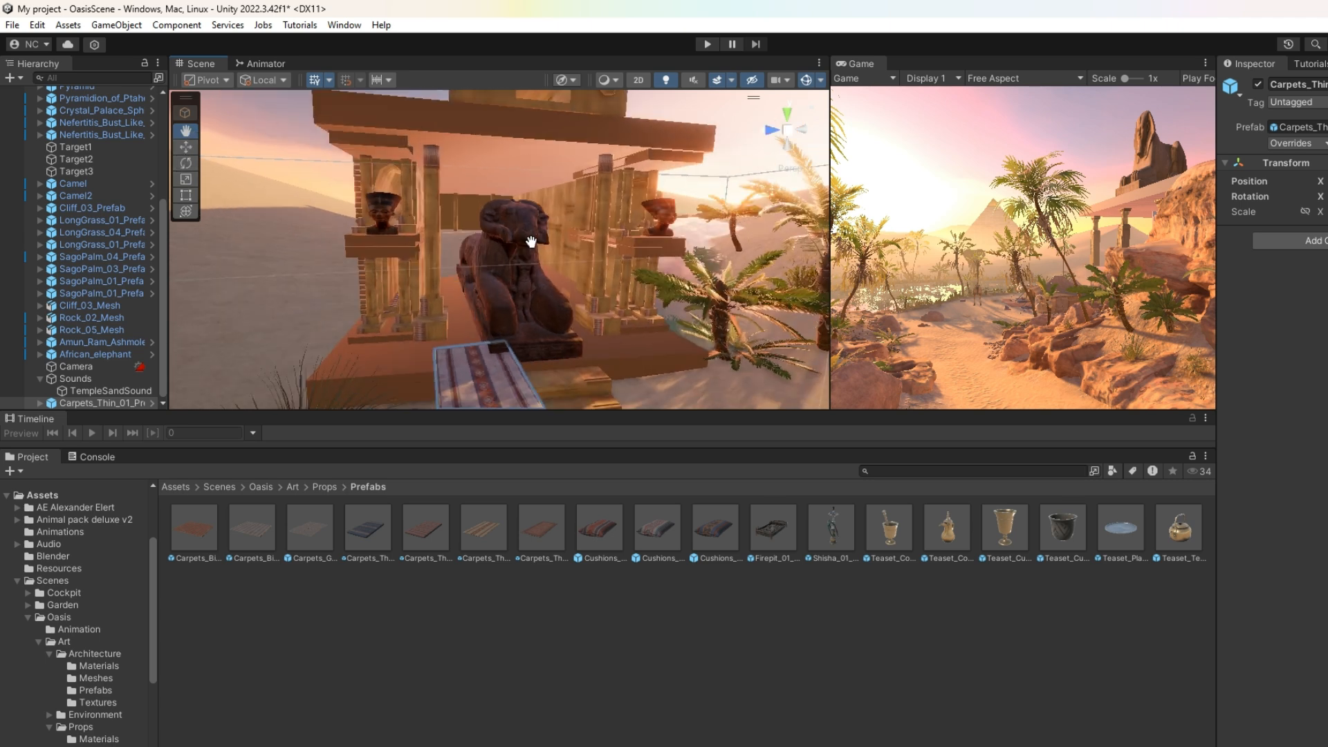
Step: Push the Amun ram sphinx back into the temple to clear the floor at the entrance
left_click(186, 146)
left_click(482, 302)
left_click_drag(484, 308, 459, 277)
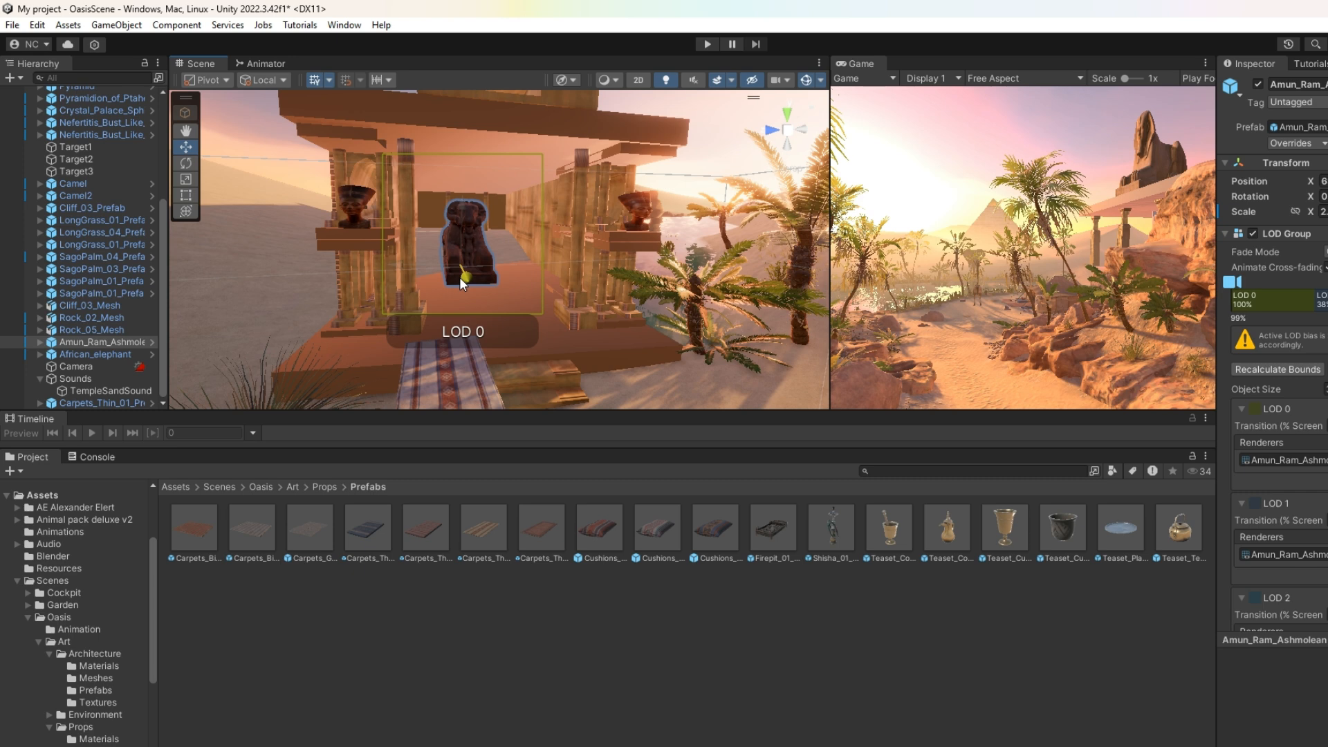
Step: Move the carpet onto the temple floor in front of the sphinx and rotate it slightly to line up with the entrance
left_click(444, 398)
left_click_drag(446, 351, 479, 302)
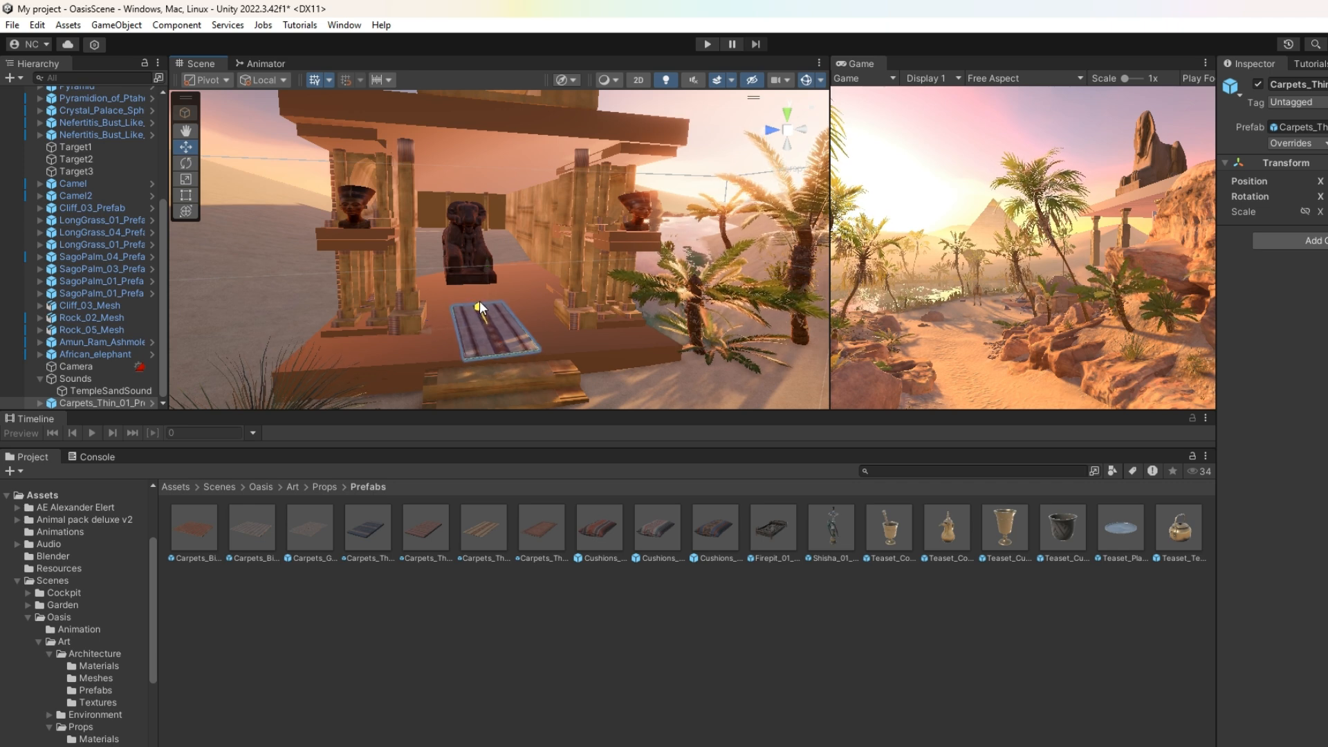
left_click(185, 163)
left_click_drag(541, 347, 512, 339)
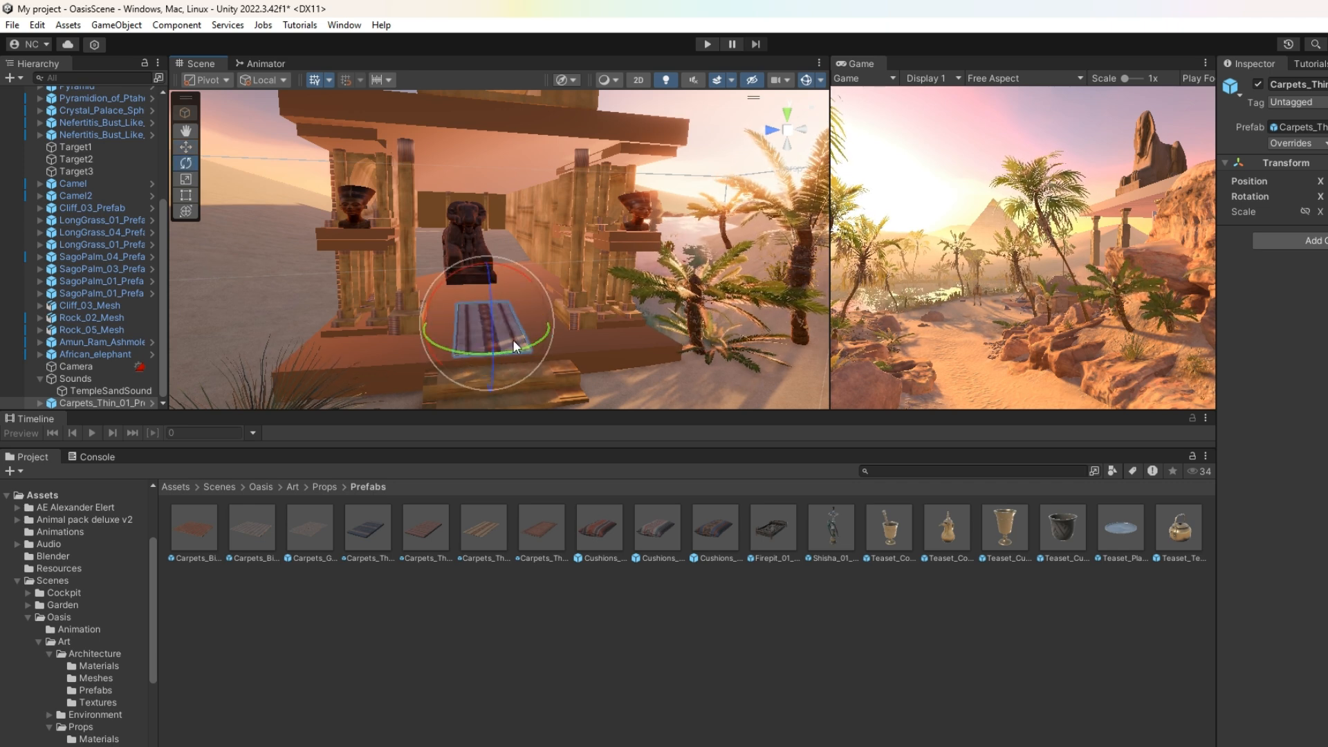
Step: Bring the Amun ram sphinx forward over the carpet and adjust its height and sideways position
left_click(480, 238)
left_click(186, 148)
left_click_drag(475, 262, 469, 226)
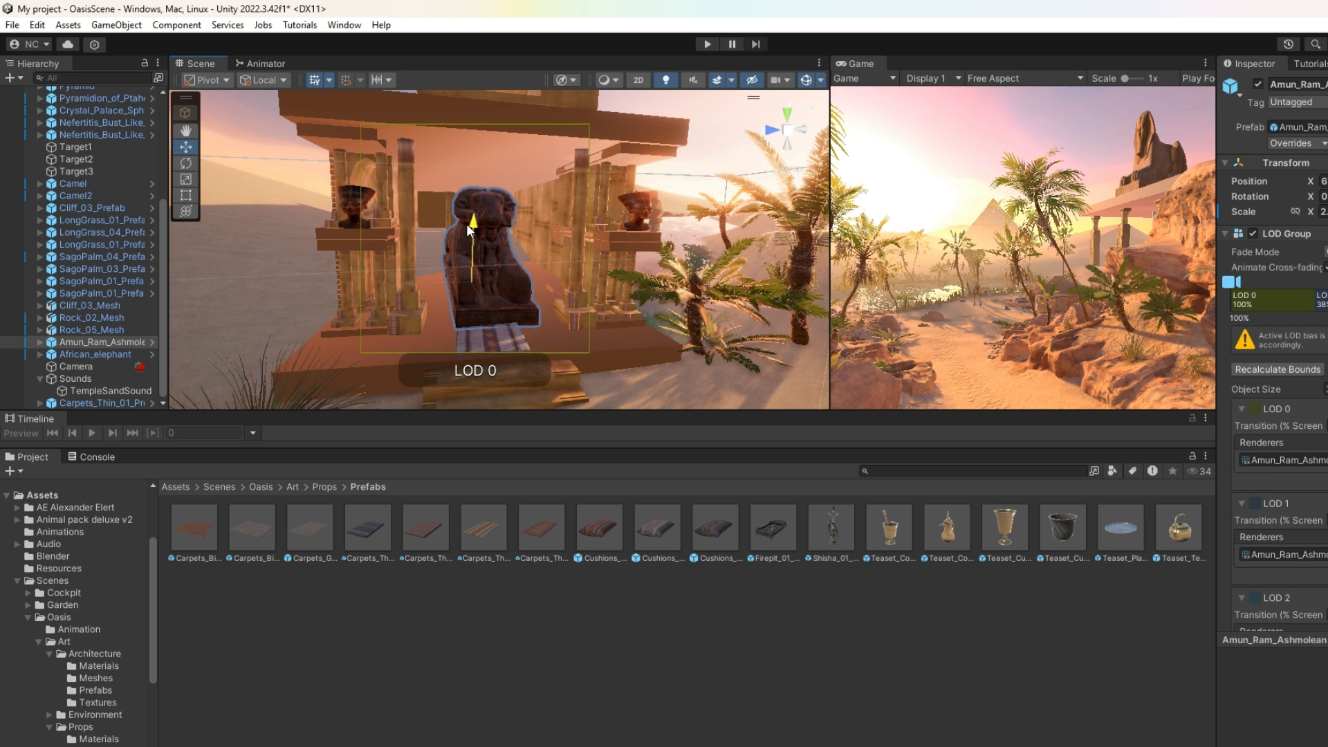
left_click_drag(473, 298, 408, 288)
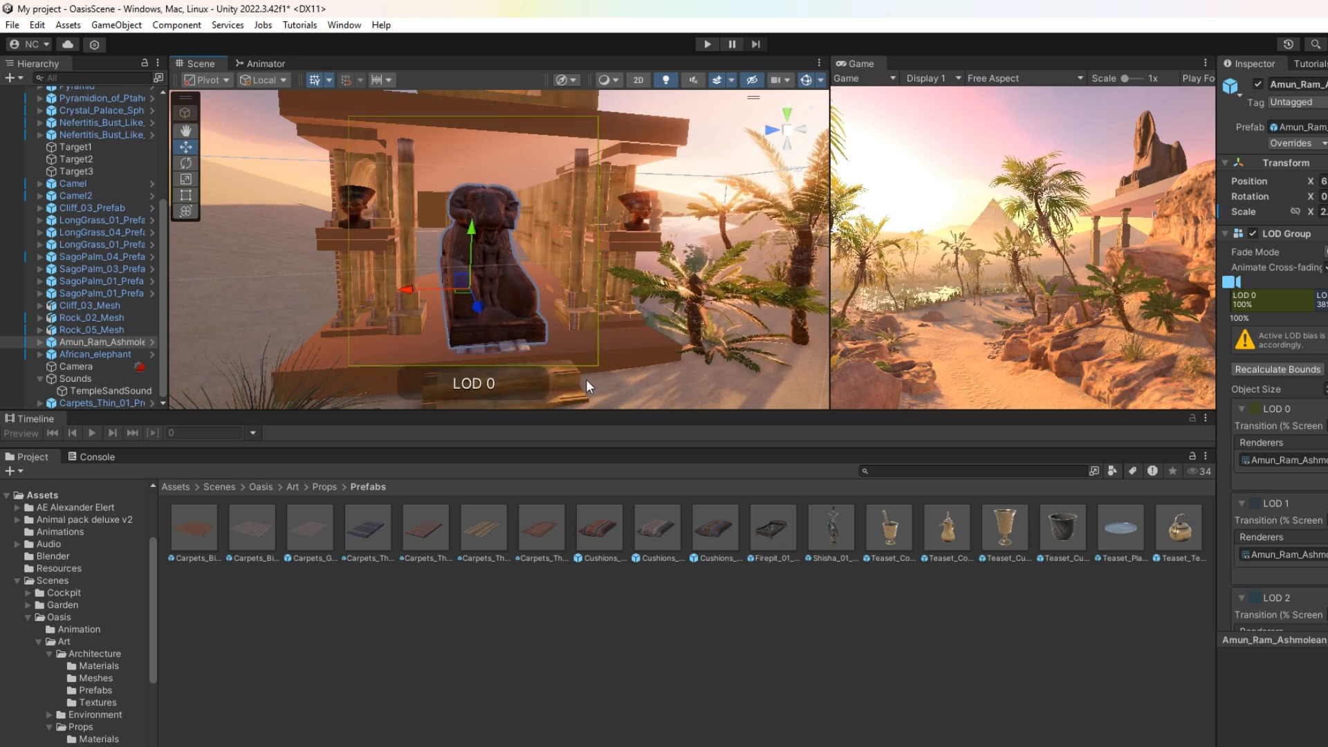
scroll(640, 354, "down", 1)
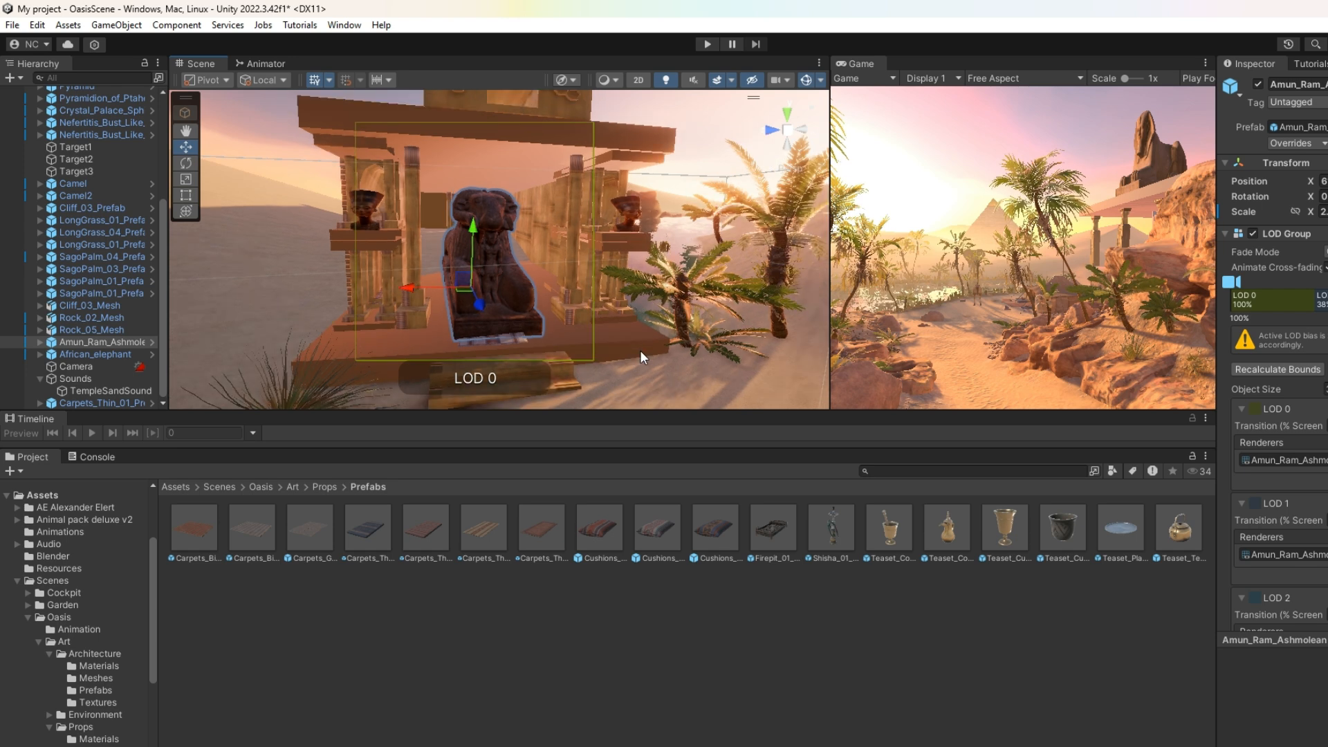
Step: Turn the carpet a quarter turn so it lies crosswise under the sphinx, and slide it forward toward the temple steps
left_click(496, 339)
left_click_drag(483, 303, 485, 303)
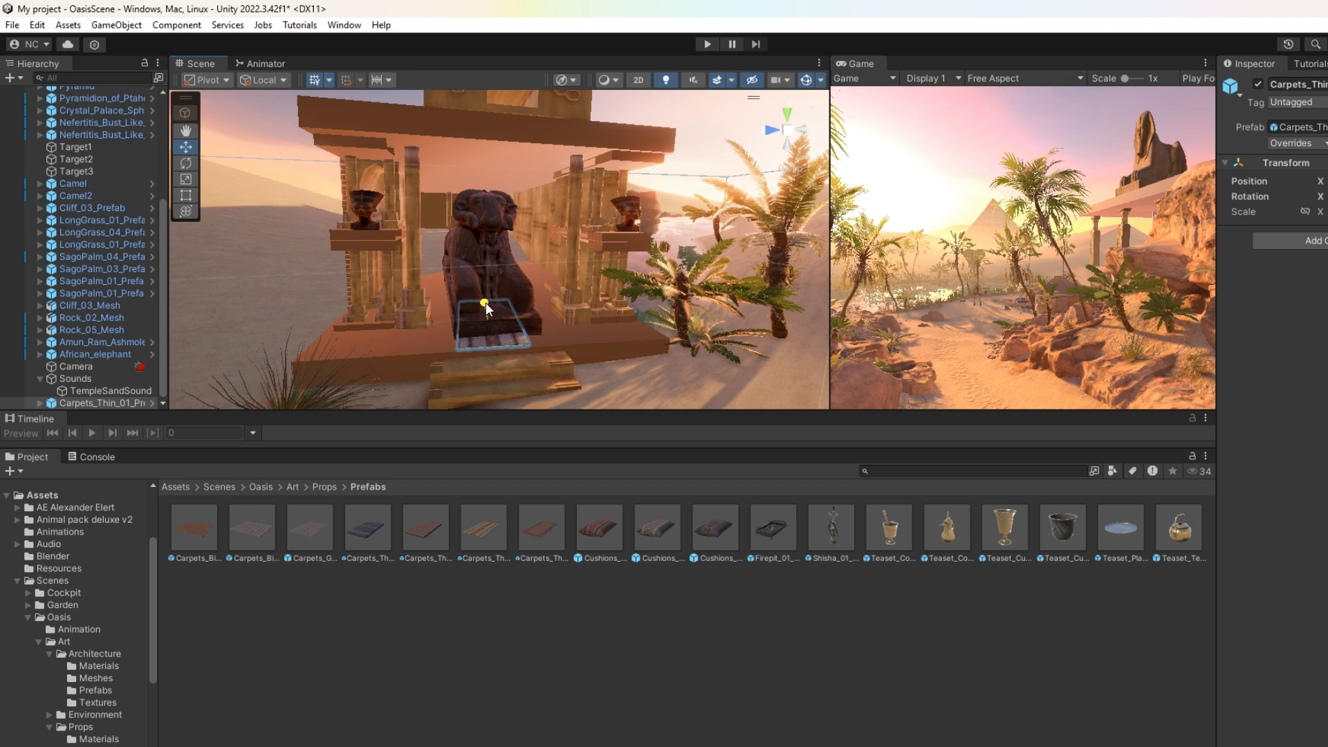
left_click(788, 603)
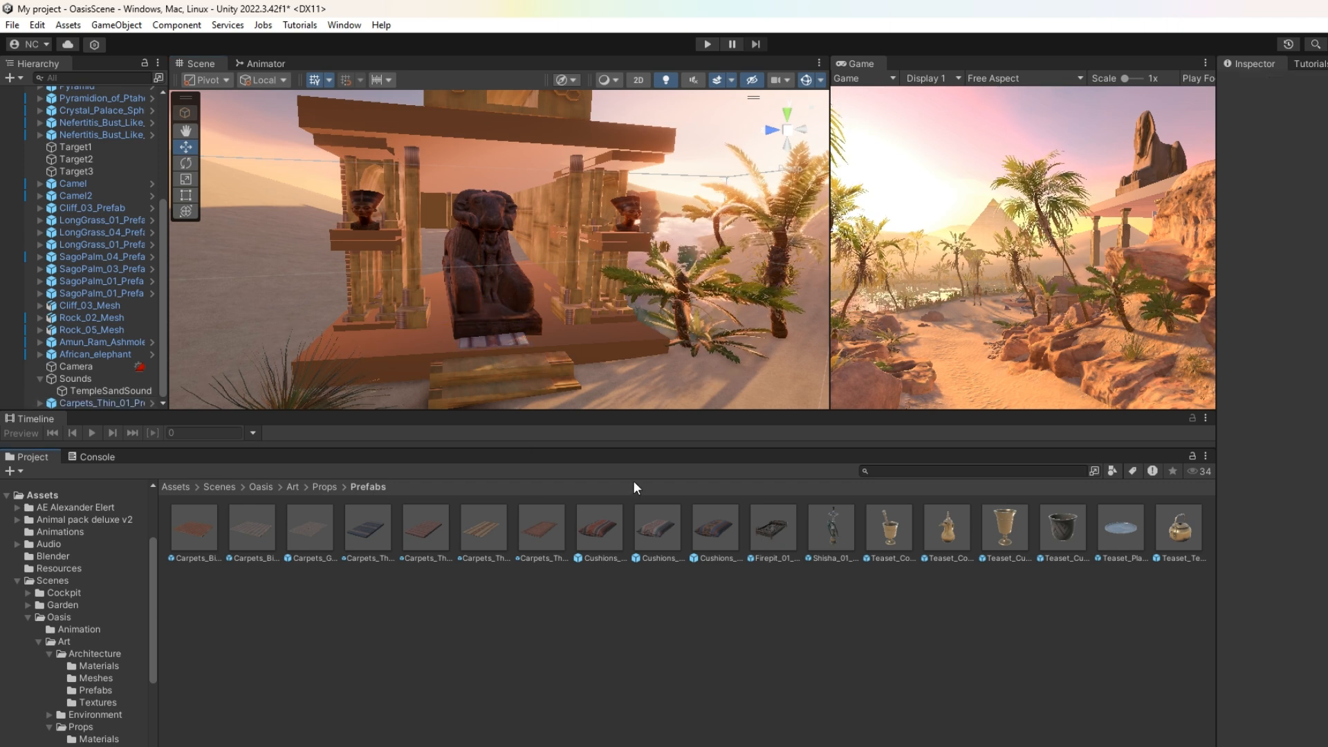
left_click(505, 346)
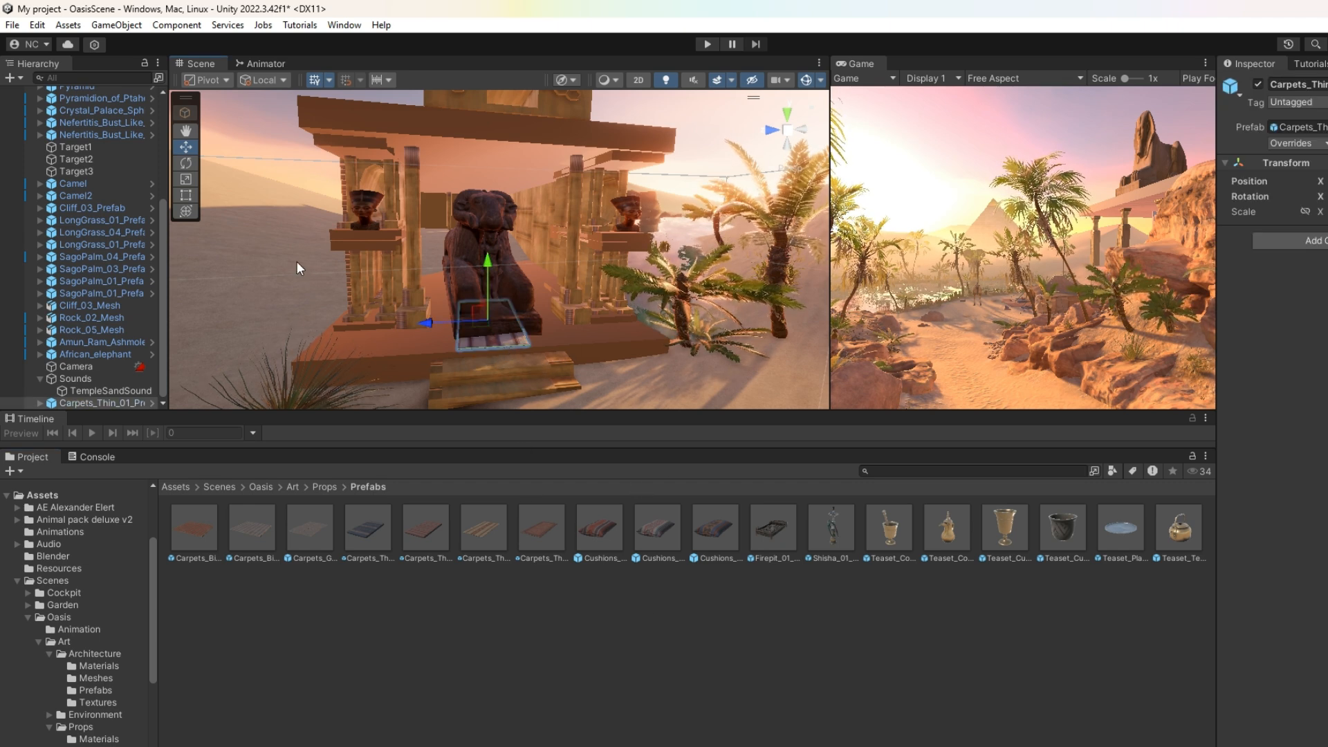
key("e")
left_click_drag(524, 343, 338, 350)
key("w")
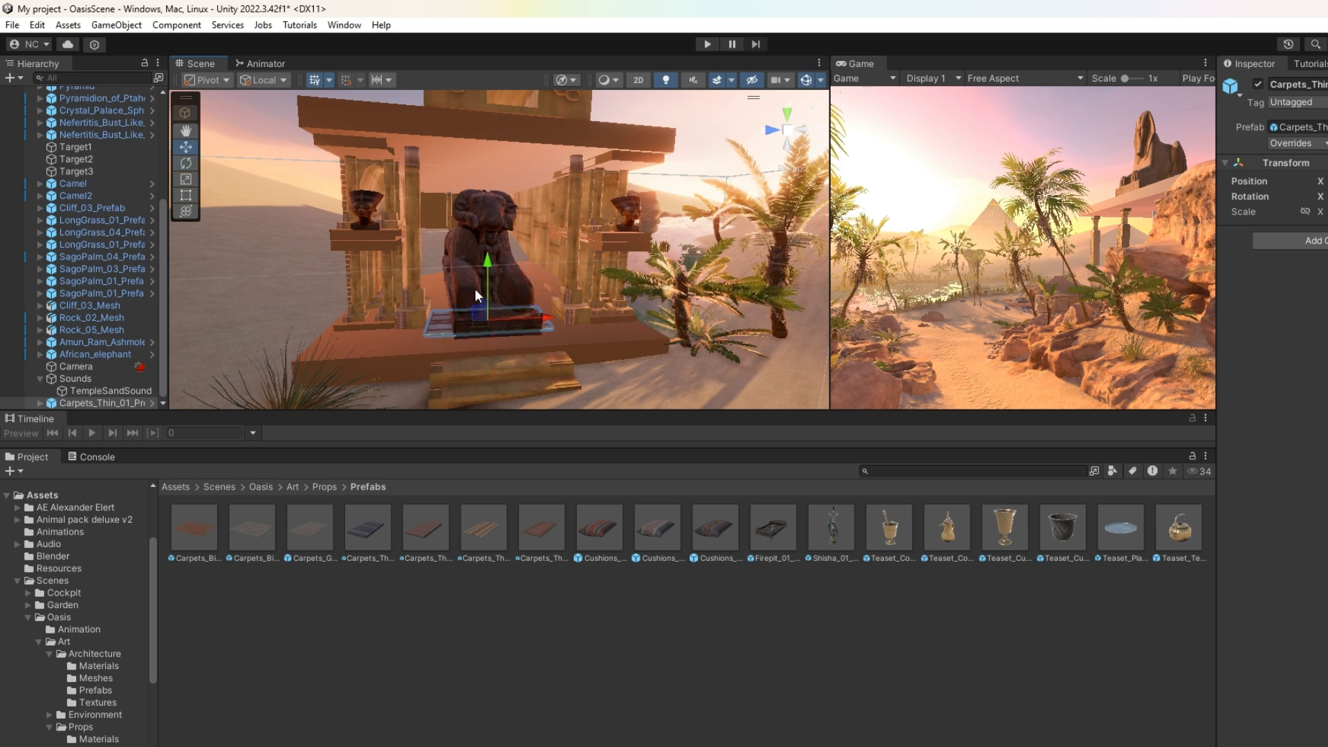
left_click_drag(480, 302, 494, 313)
Step: Stretch the crosswise carpet under the sphinx along its X axis with the Scale tool so it extends past both sides of the statue
left_click(589, 557)
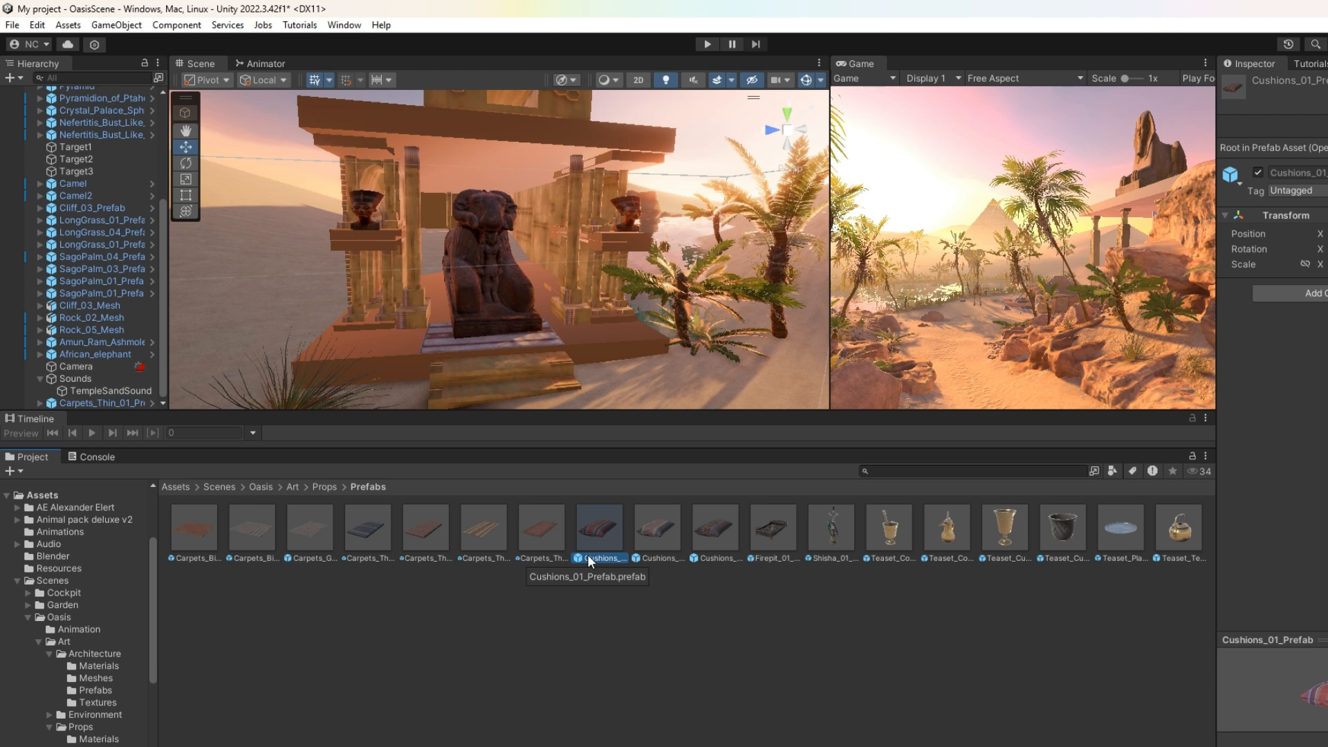
left_click(483, 336)
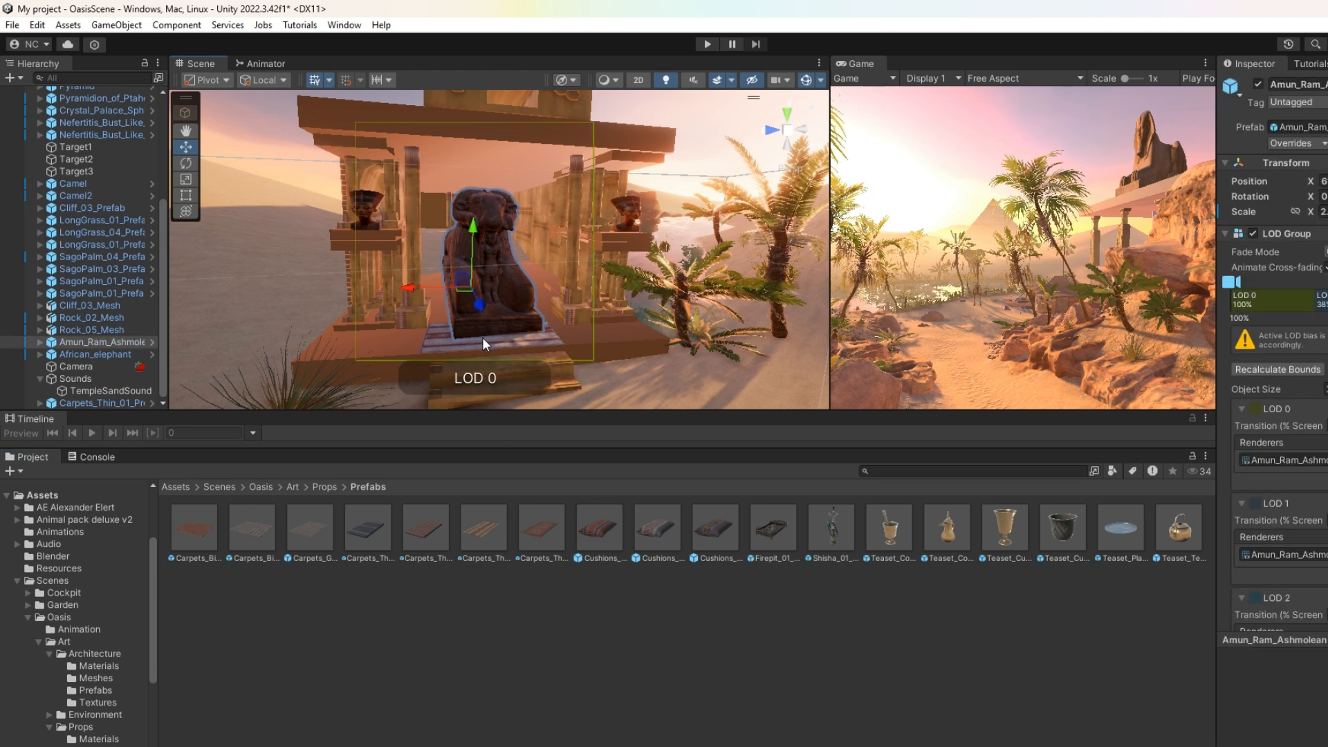
left_click(482, 341)
left_click(185, 179)
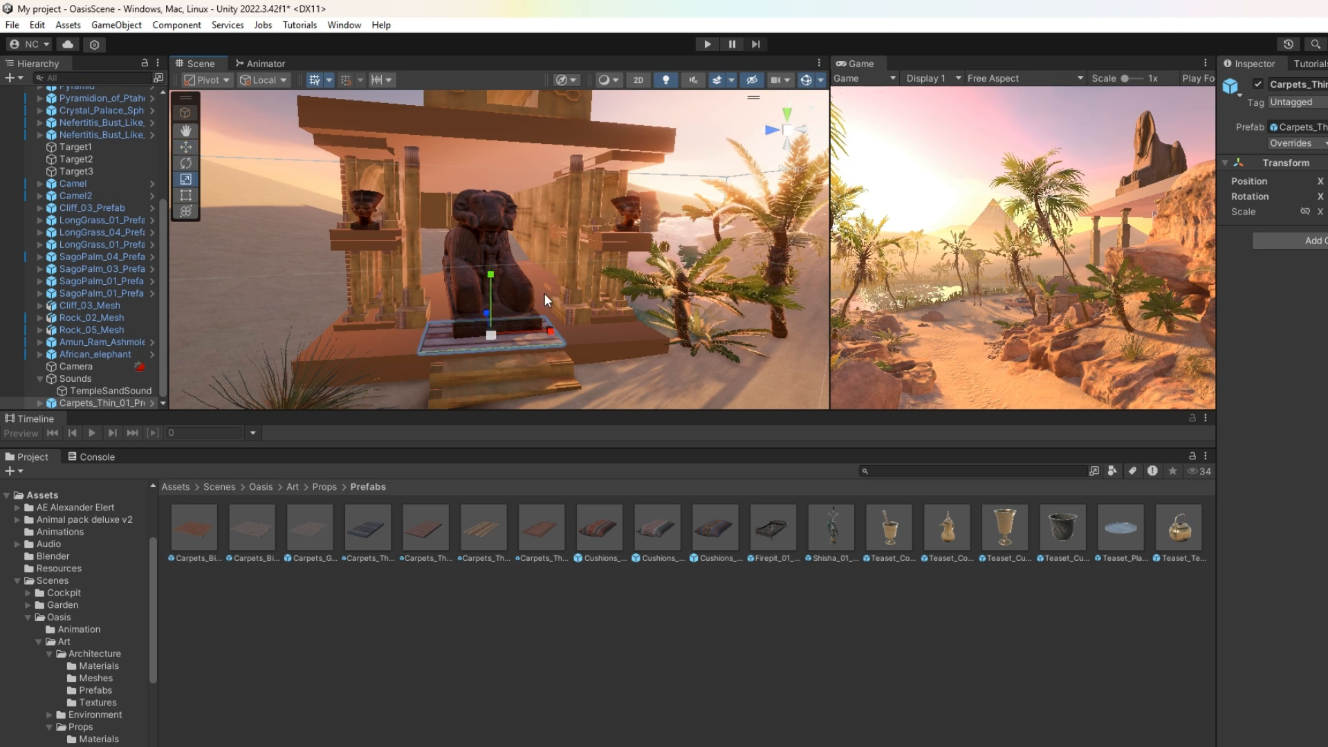
mouse_move(551, 331)
left_mouse_down()
mouse_move(579, 333)
mouse_move(567, 333)
left_mouse_up()
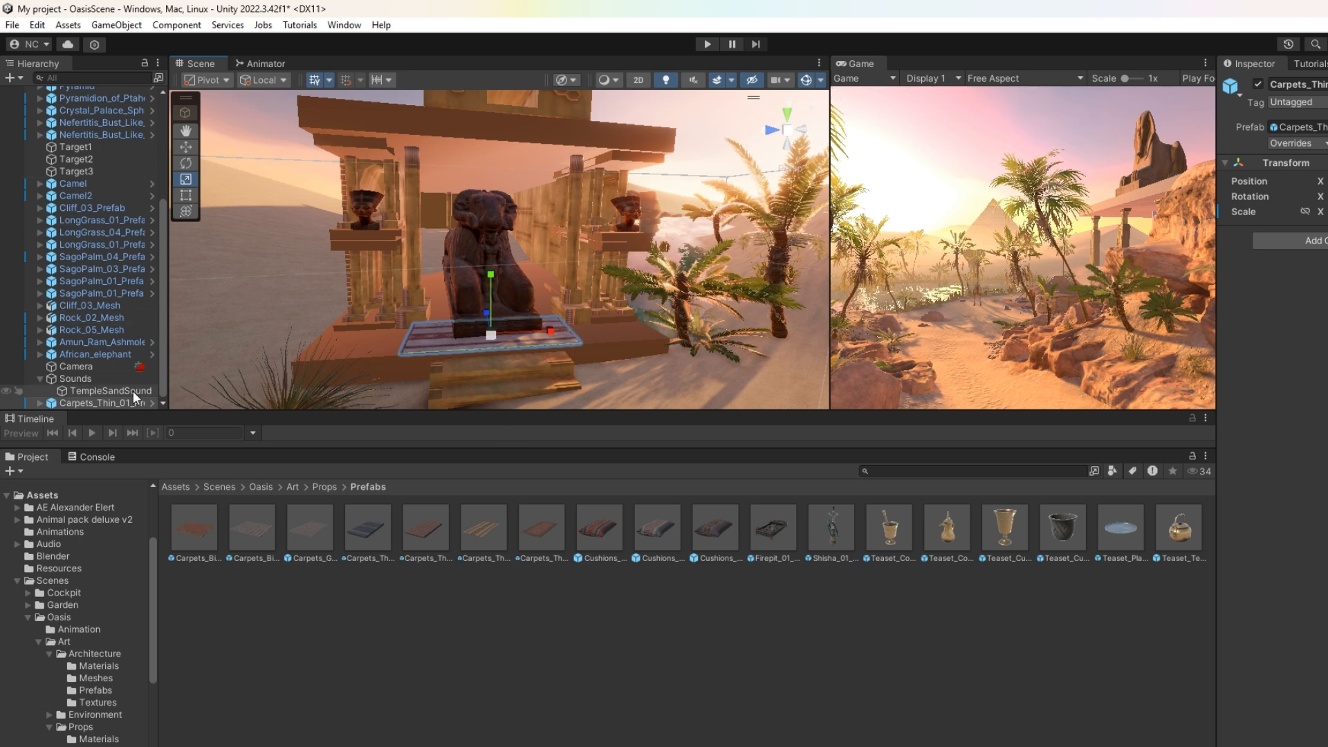
left_click_drag(160, 288, 158, 141)
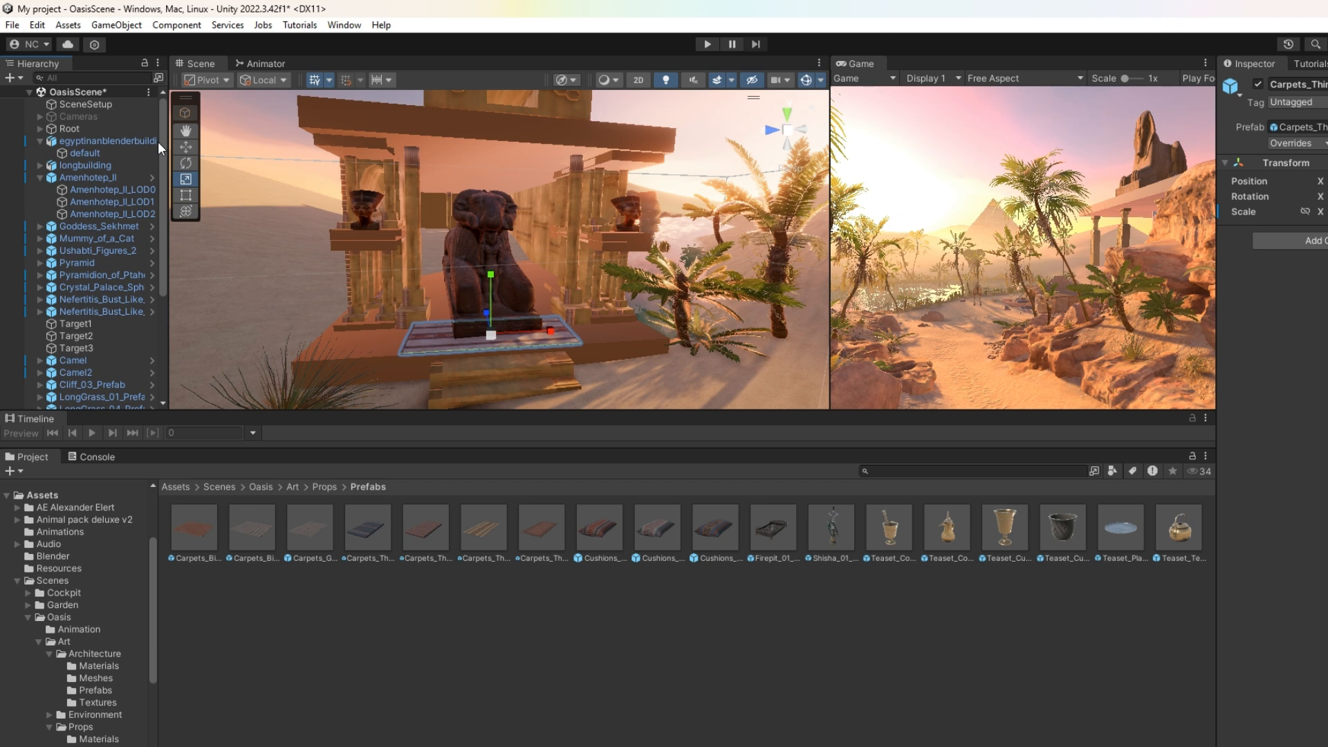
left_click_drag(163, 147, 163, 276)
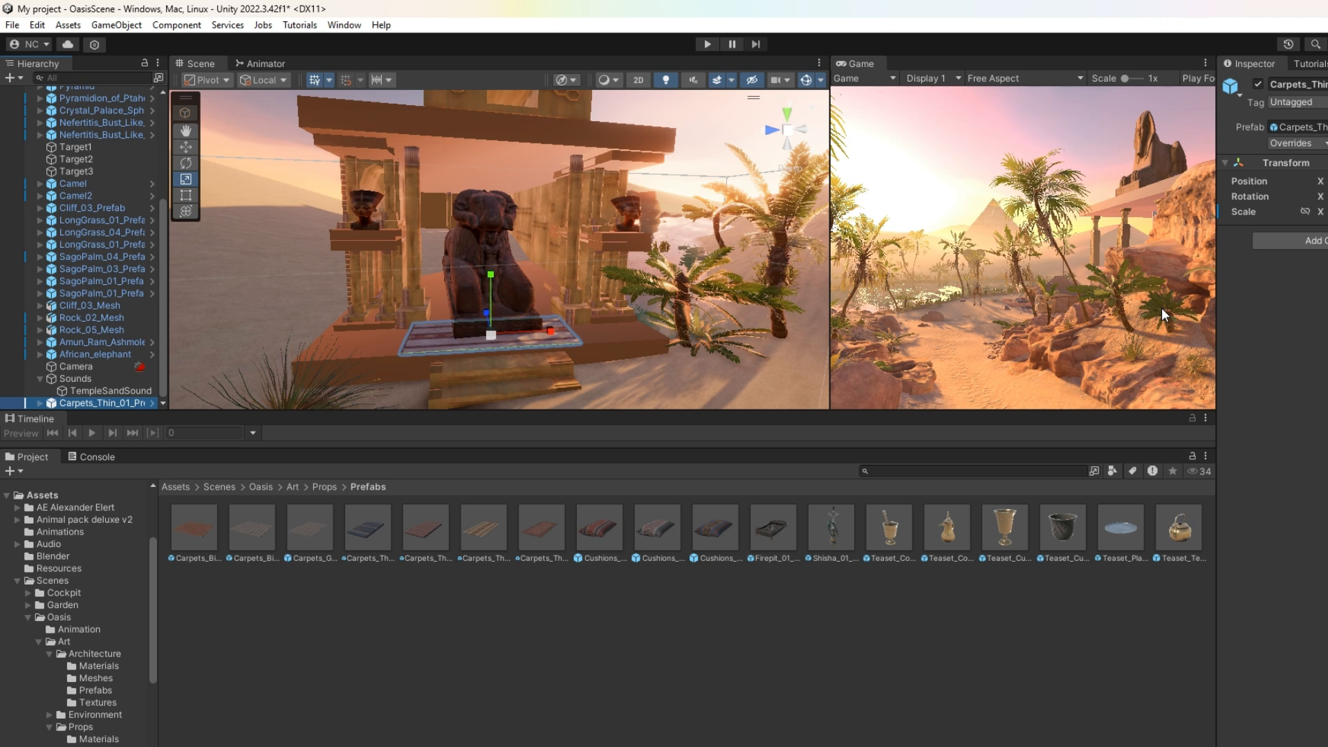
Step: Enlarge the scene area to examine the temple and surrounding terrain from a distance, and maximize the Game view to inspect the oasis
left_click(240, 289)
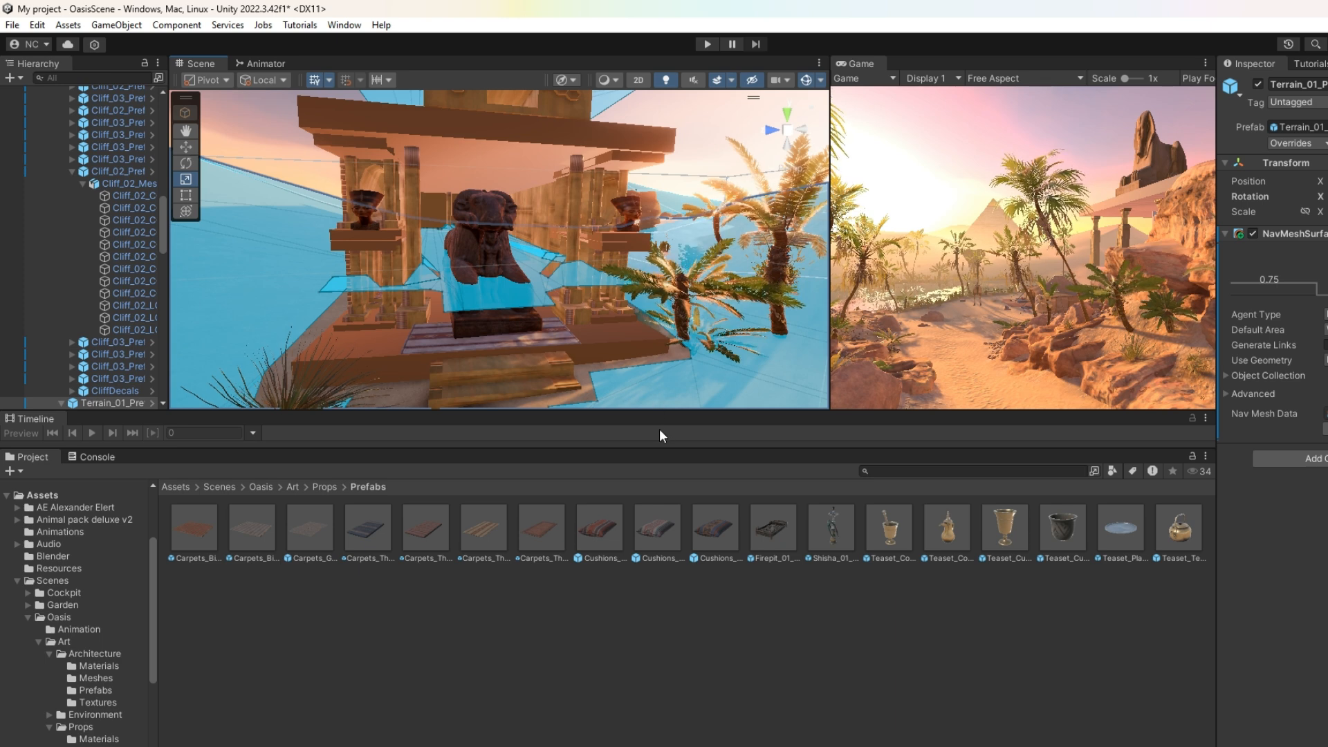
left_click_drag(666, 412, 666, 624)
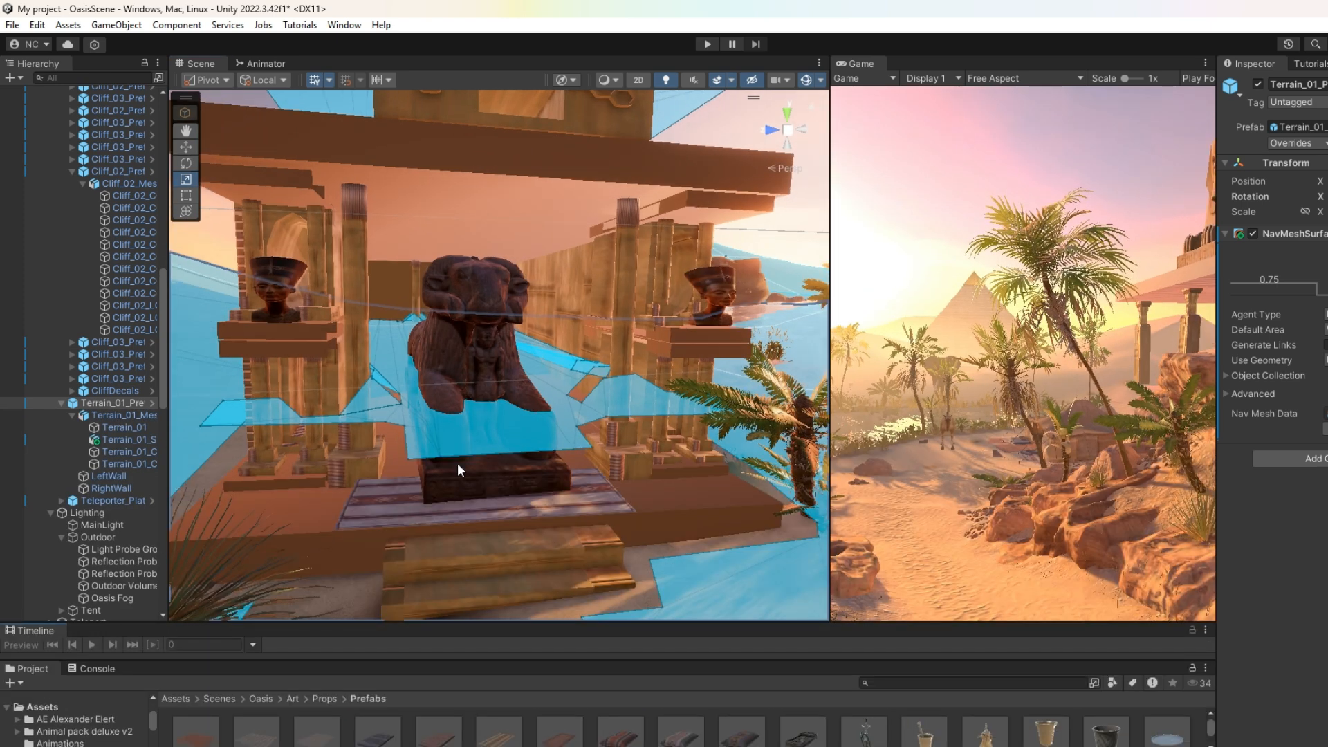
scroll(510, 537, "down", 5)
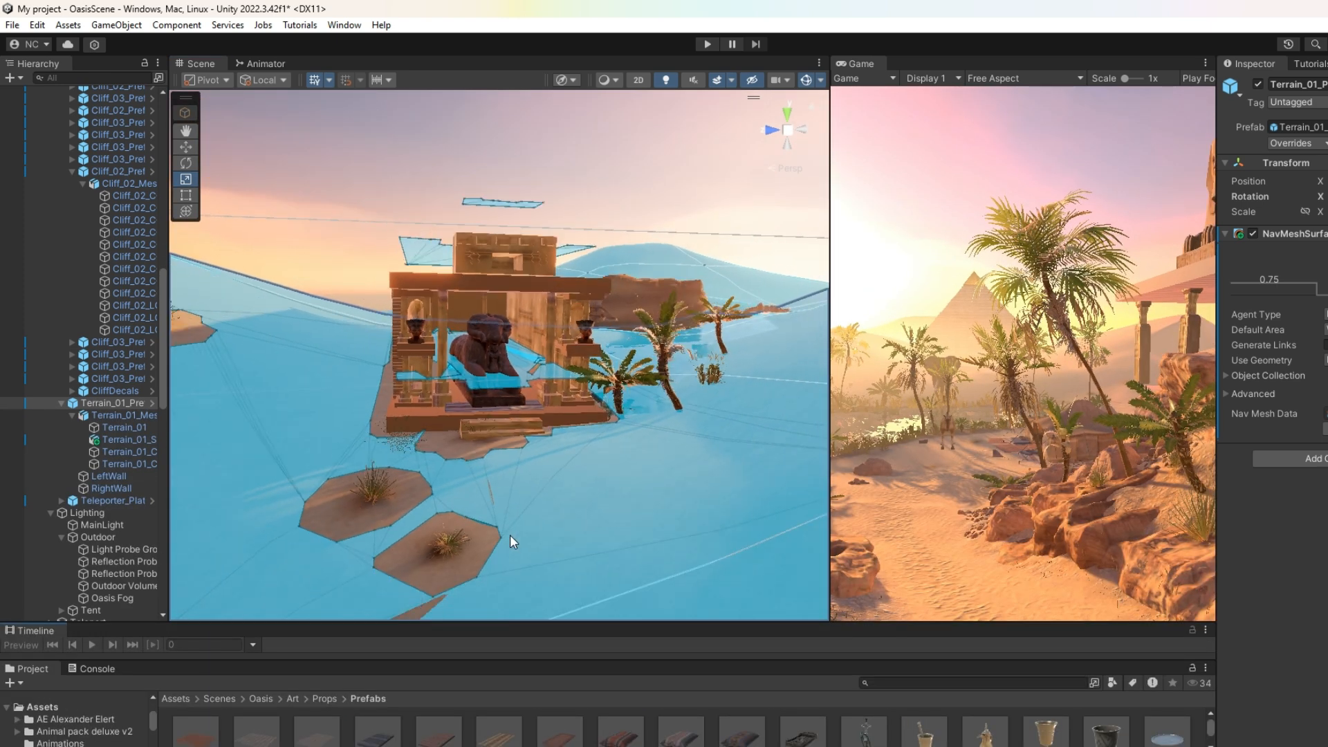
scroll(508, 533, "down", 6)
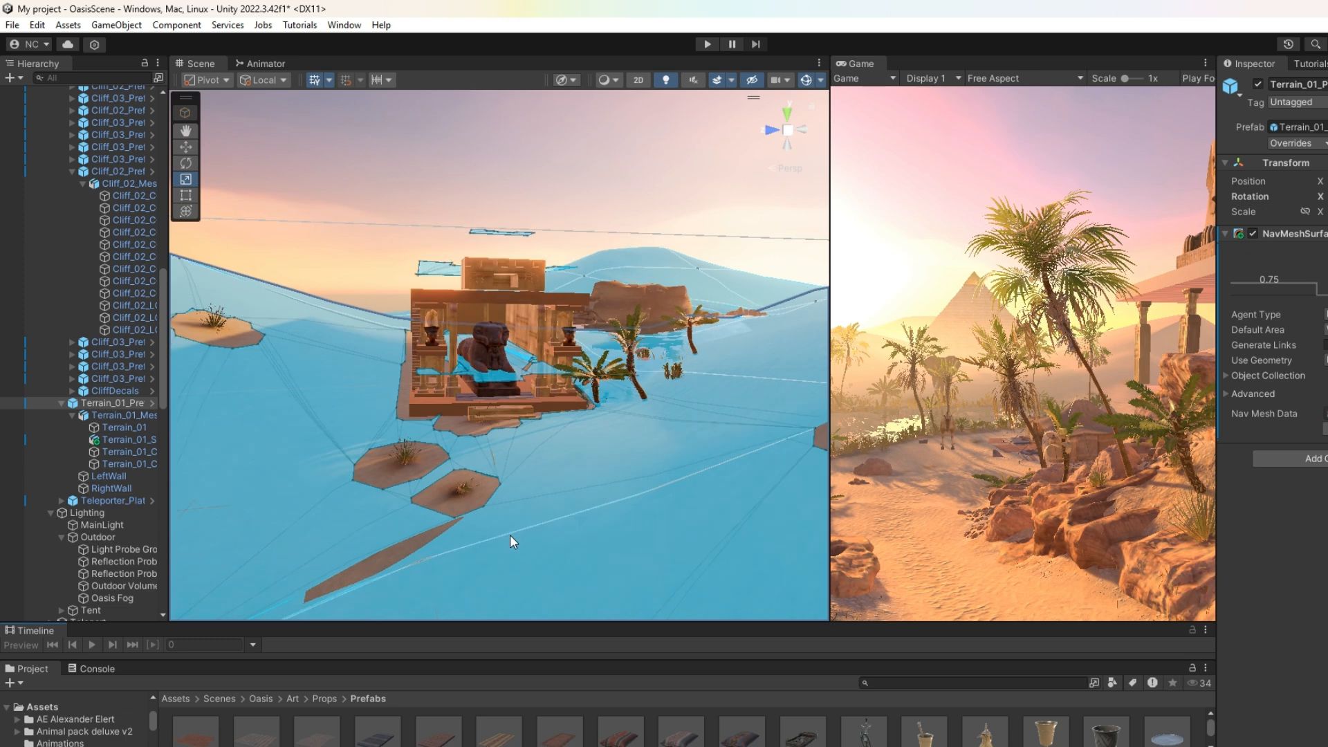
scroll(509, 534, "up", 3)
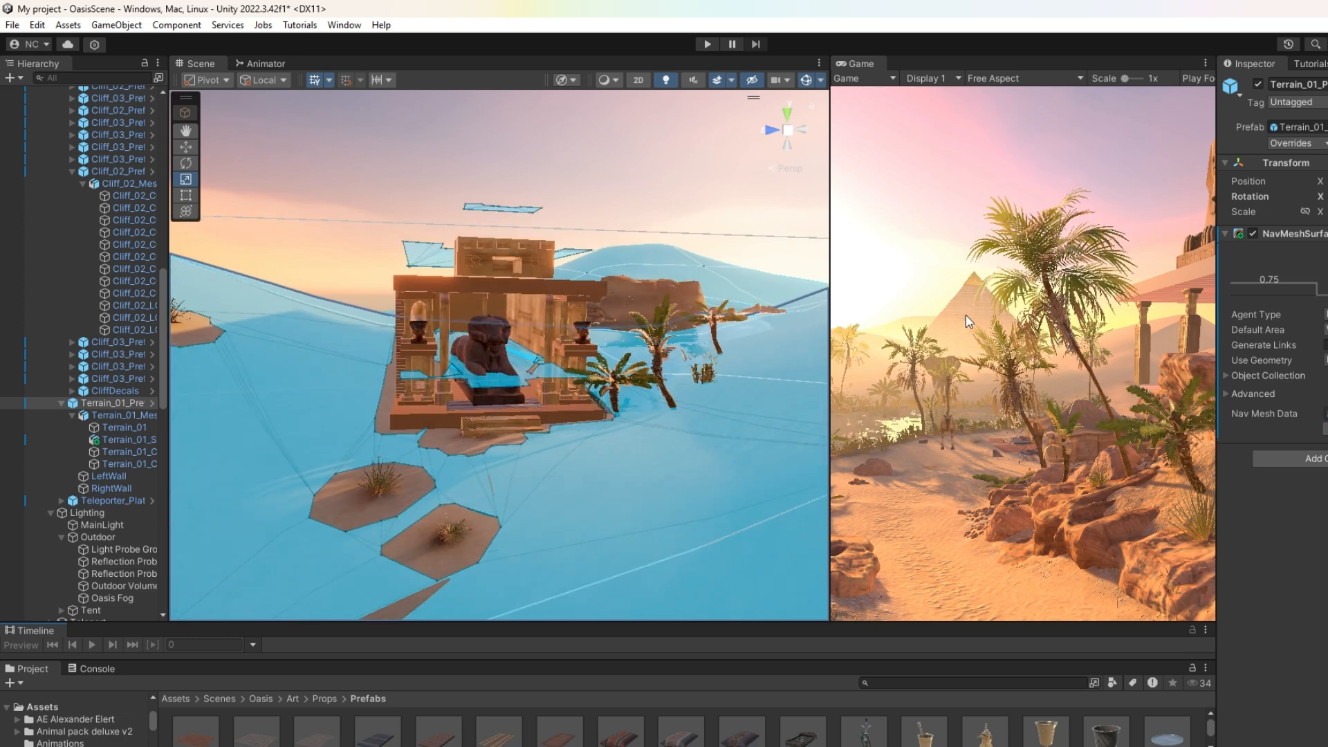
left_click(1205, 63)
left_click(1245, 119)
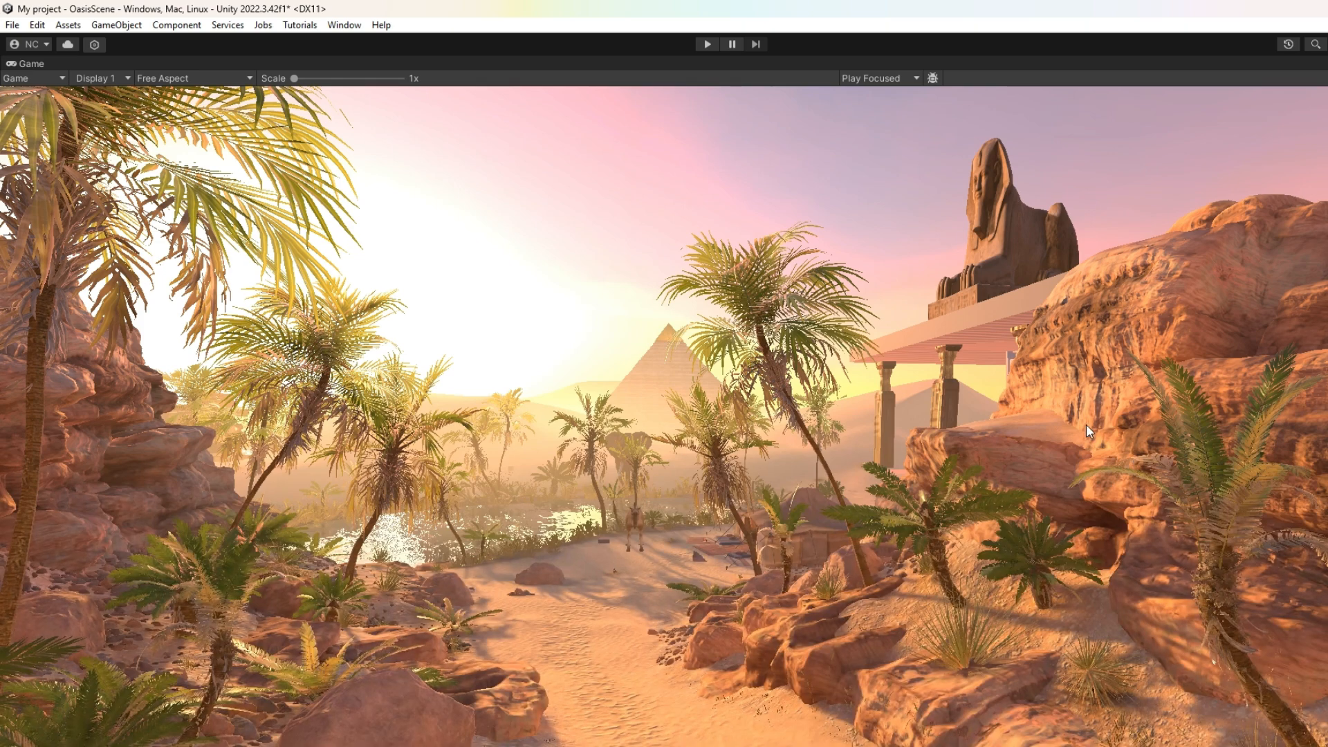
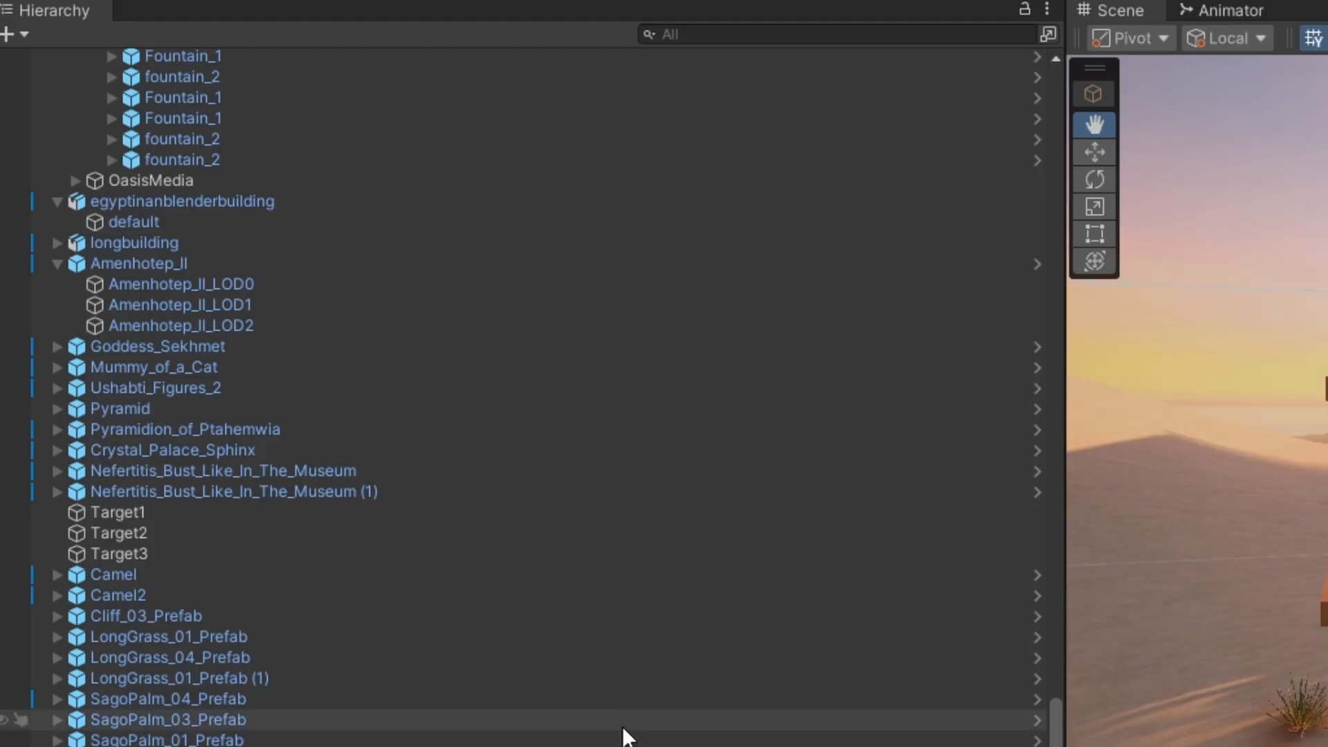
Step: Collapse the Root object's contents in the OasisScene hierarchy
scroll(623, 733, "up", 20)
scroll(626, 736, "up", 3)
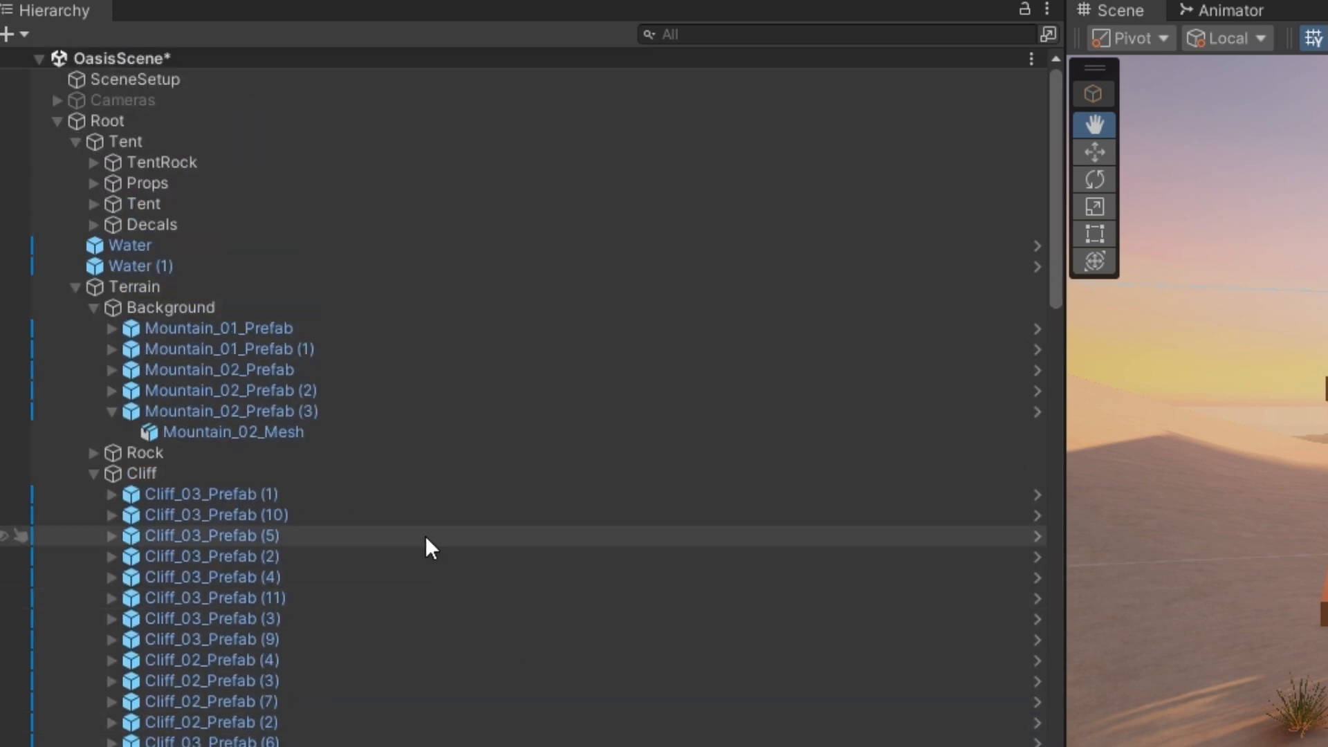
left_click(63, 120)
left_click(56, 120)
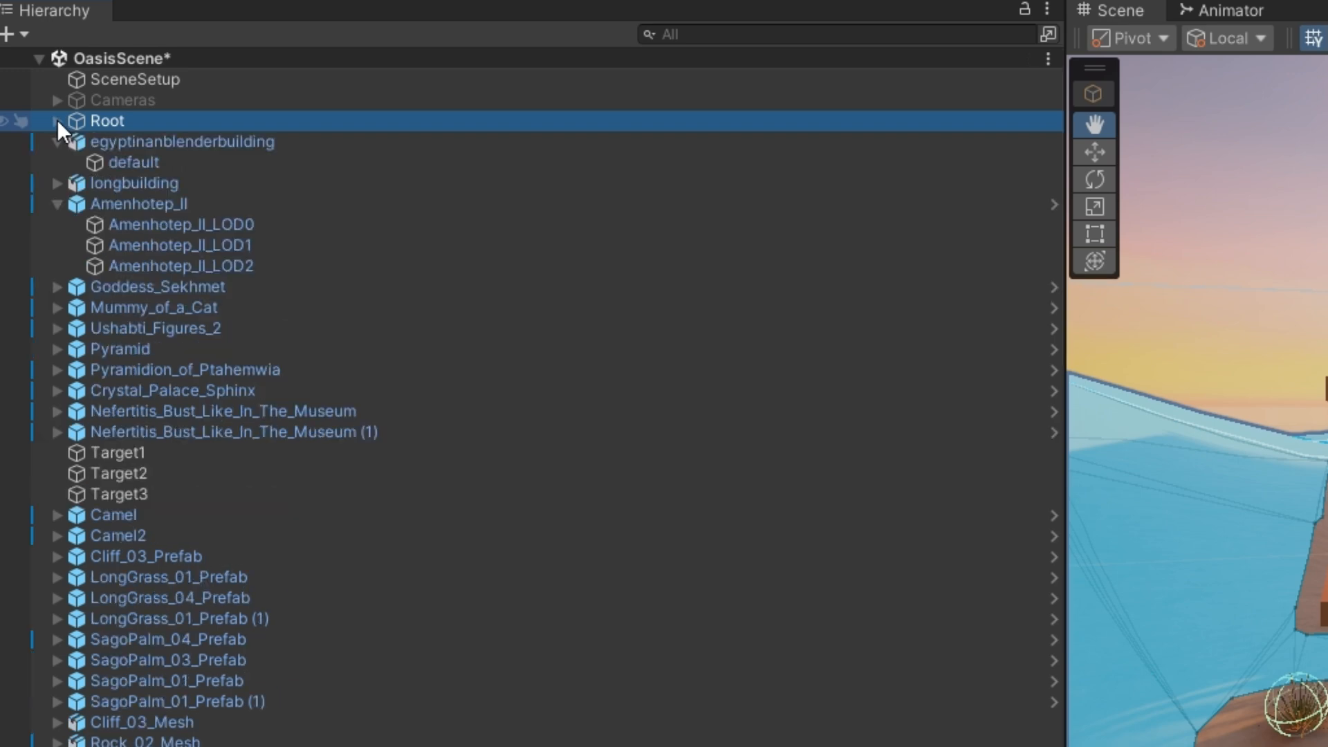
Step: Expand the Cameras object to show its FPS_Controller and activate Cameras in the scene
left_click(90, 102)
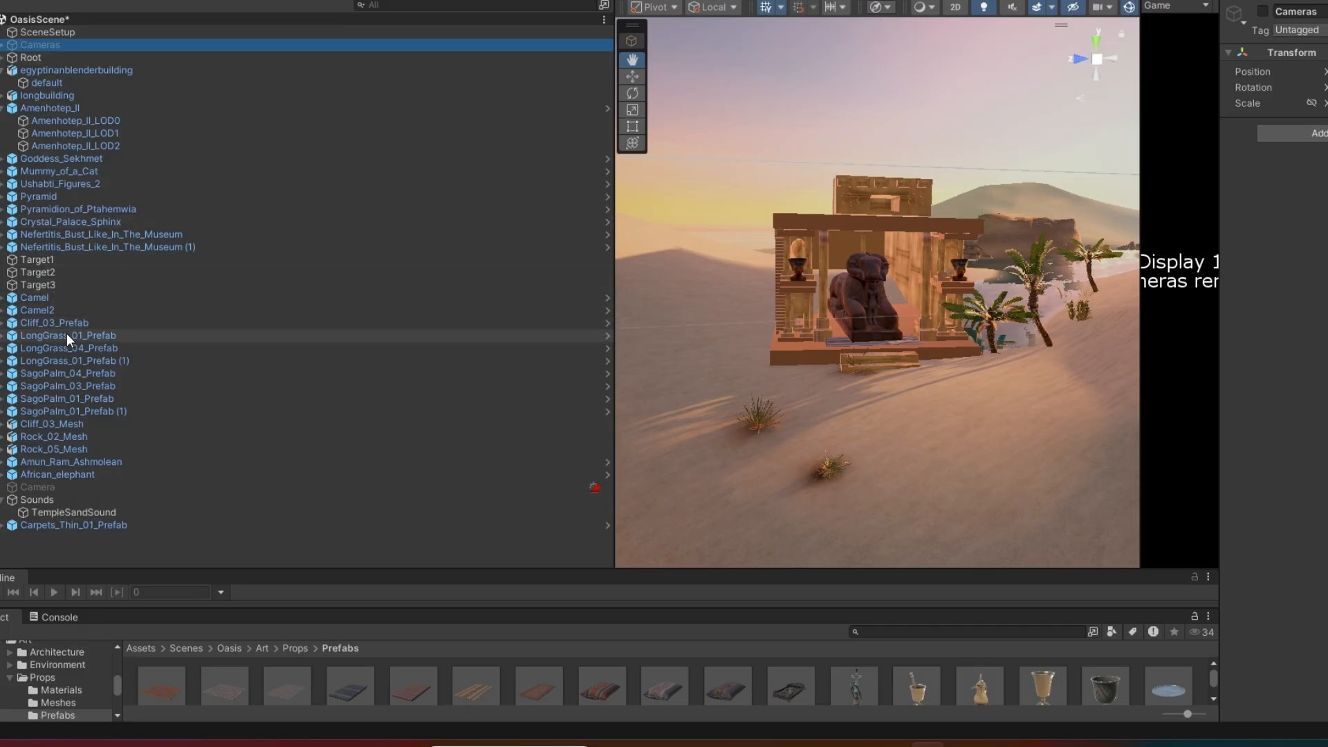
left_click(2, 46)
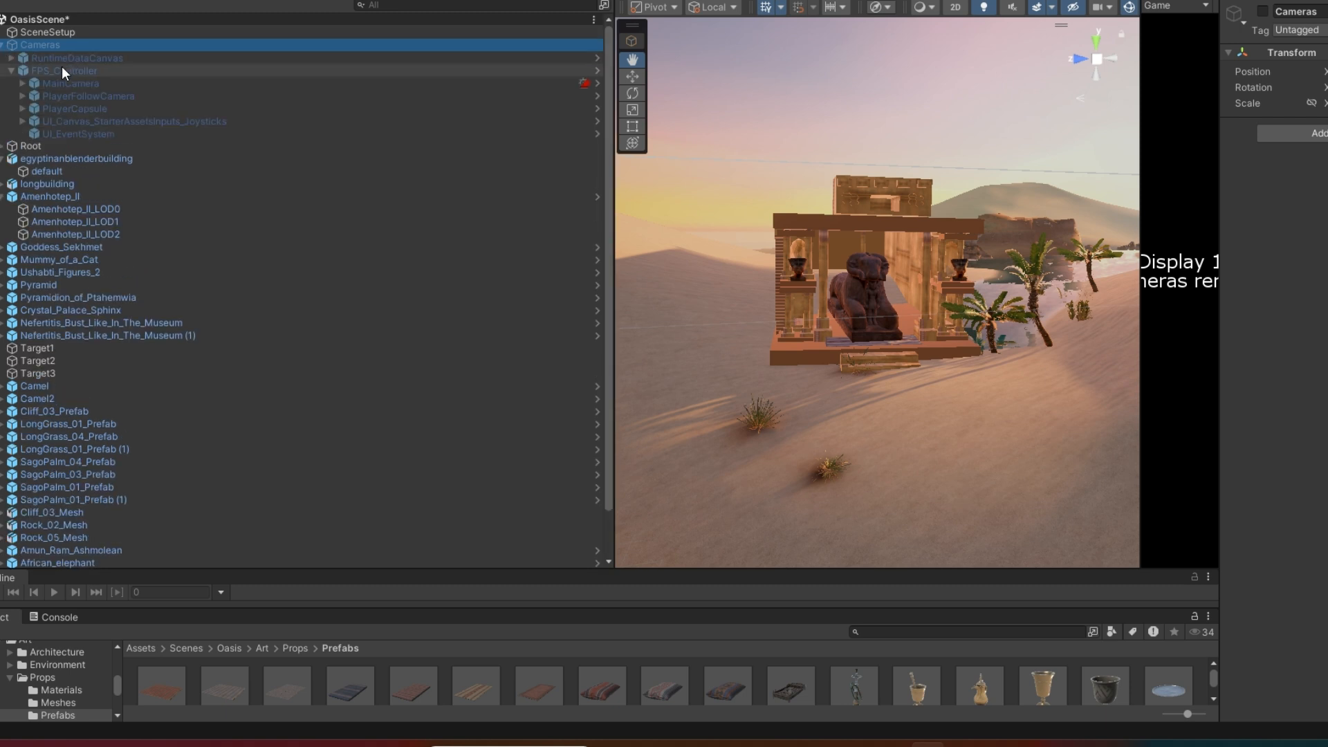
left_click(1263, 12)
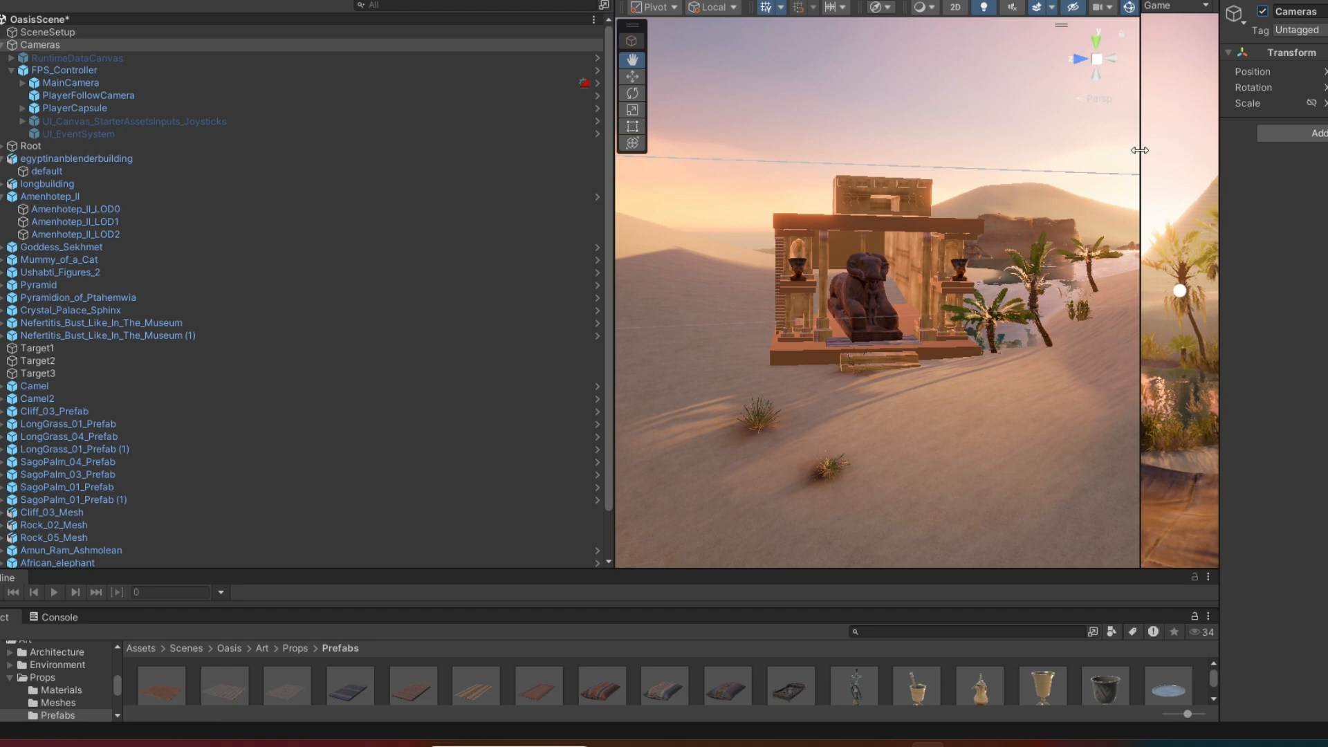
Step: Widen the Game view and maximize it to inspect the oasis through the first-person camera
left_click_drag(1137, 150, 789, 148)
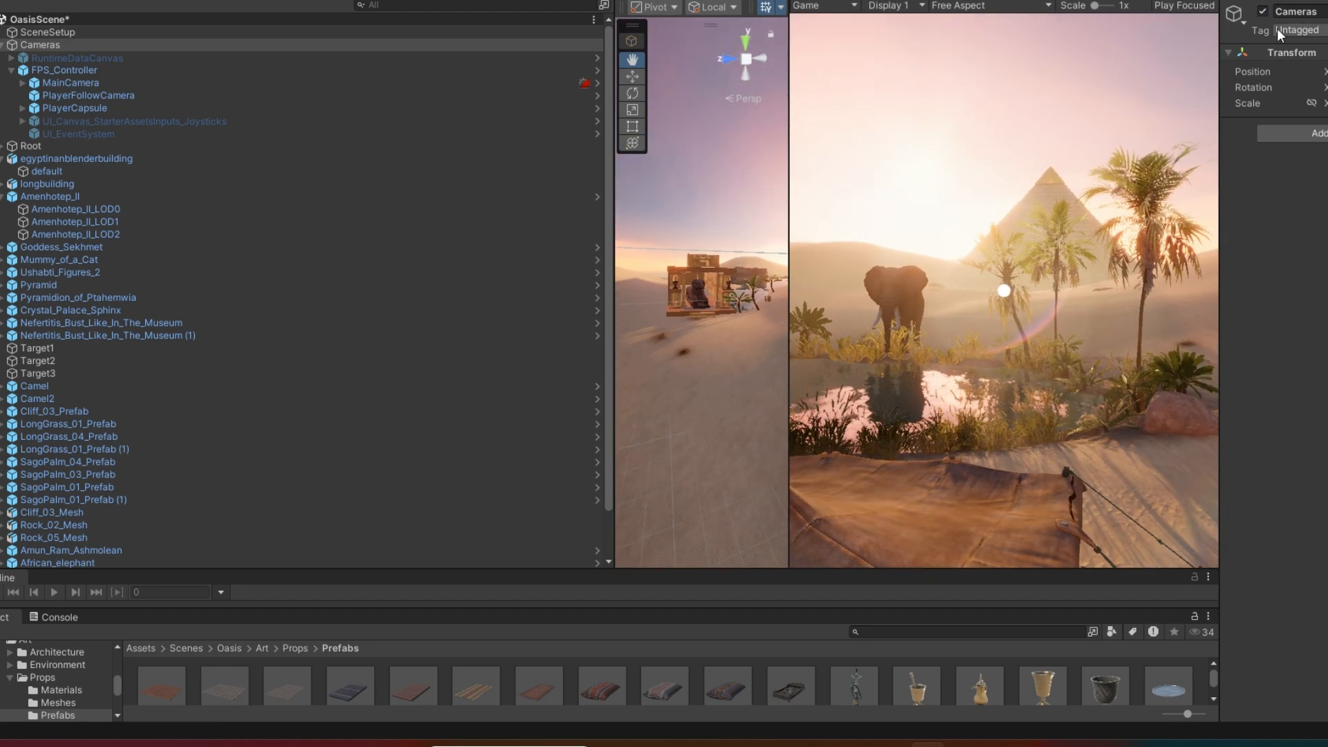
left_click(1218, 3)
left_click(1248, 50)
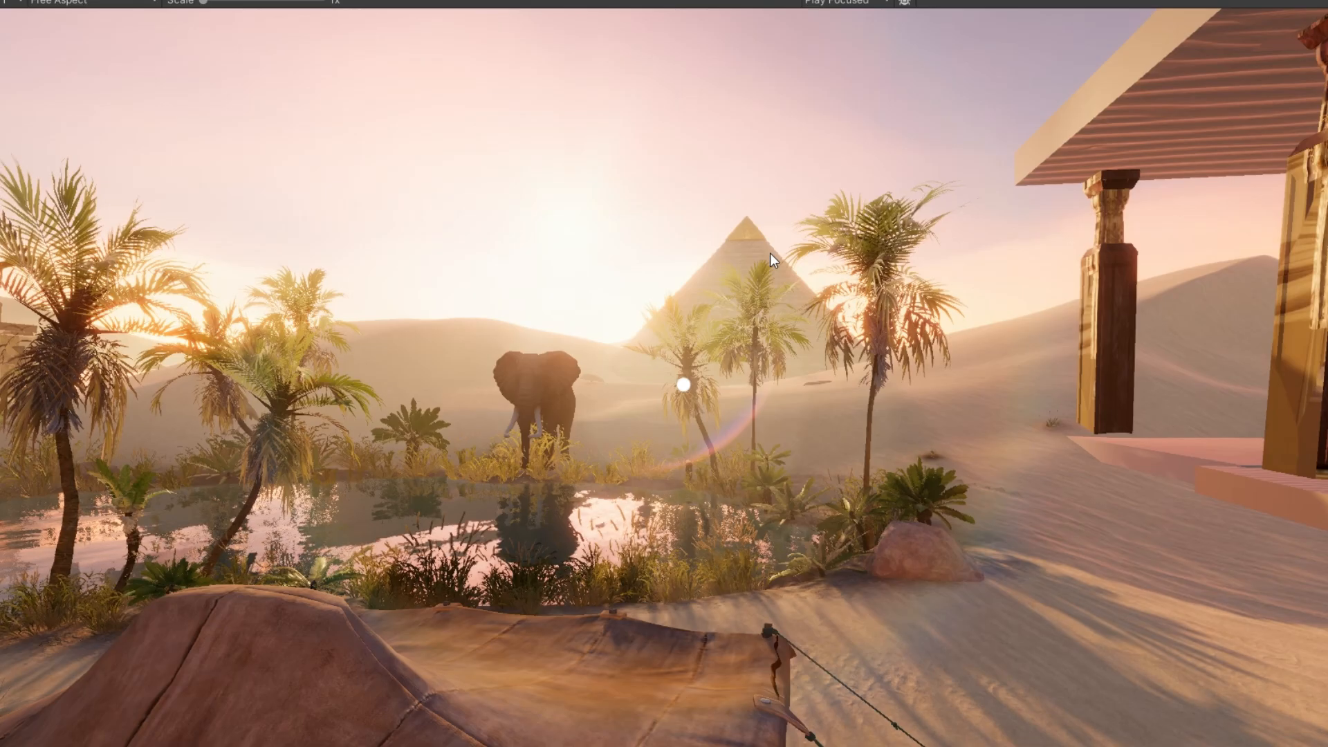
Step: Restore the maximized Game view and widen the Scene view over the Game view and the Hierarchy
left_click(1318, 2)
left_click(1285, 45)
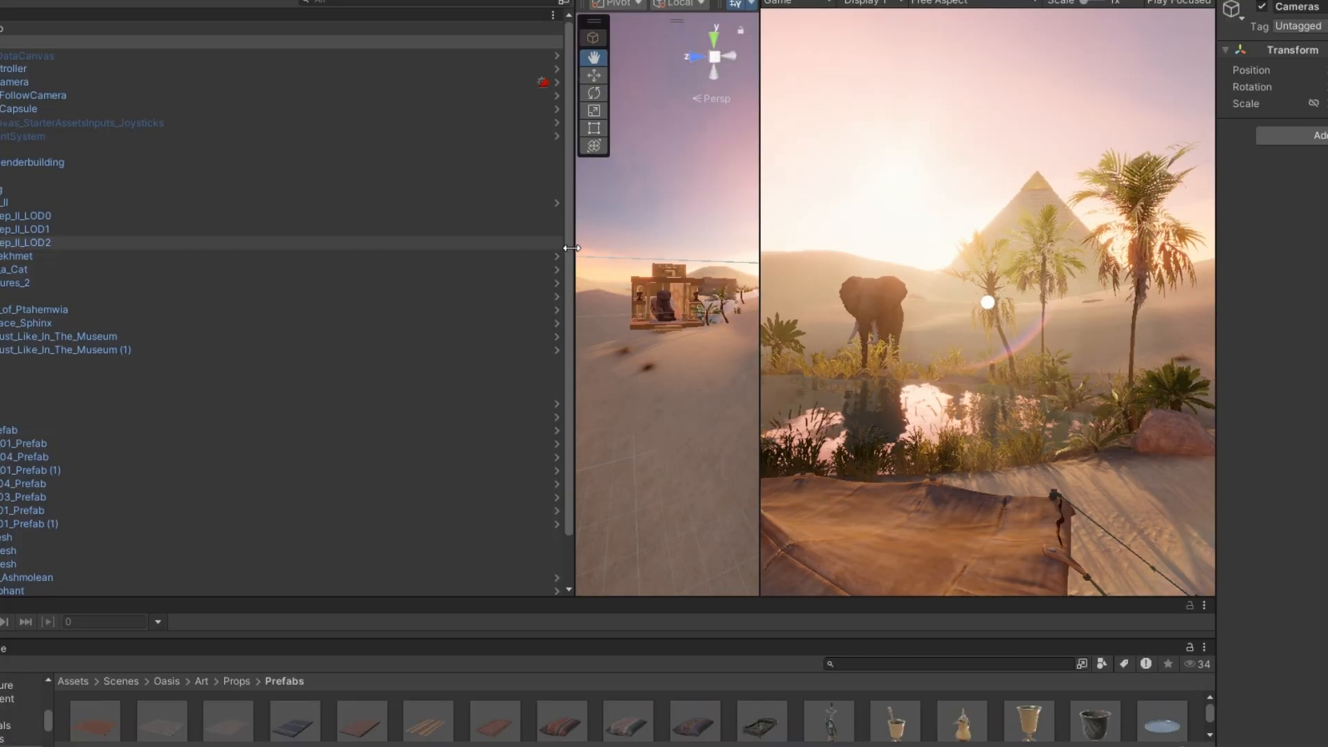
left_click_drag(758, 227, 1132, 228)
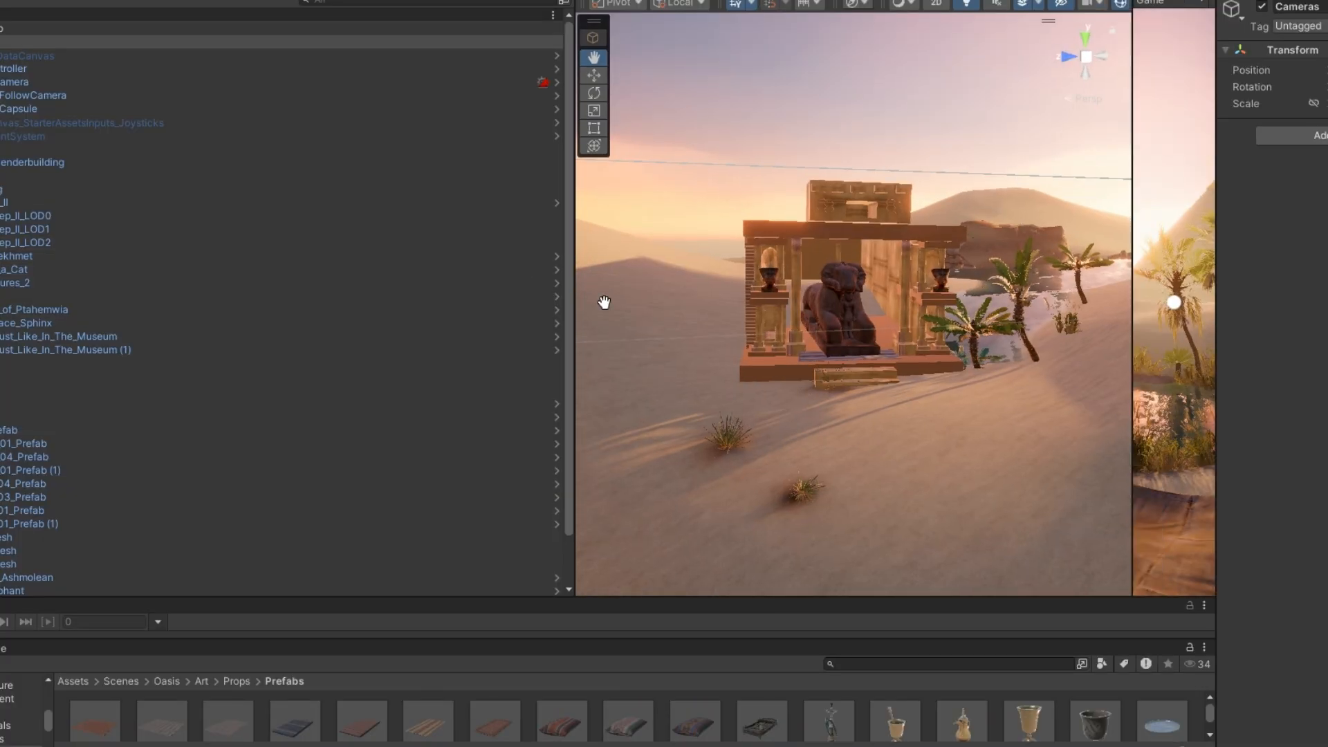
left_click_drag(579, 299, 122, 304)
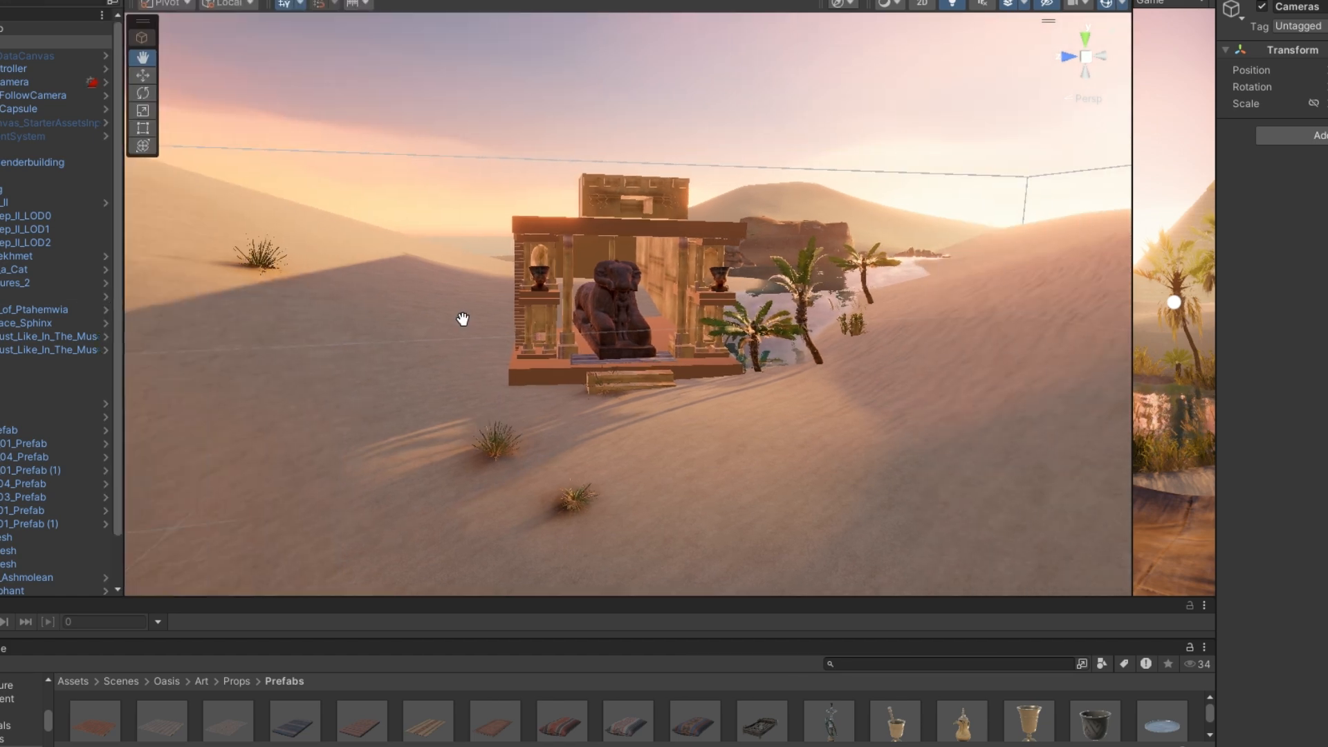
Step: Examine the scene from the sphinx temple and the pyramid back to the rocky, palm-lined path leading to the oasis
scroll(883, 462, "down", 10)
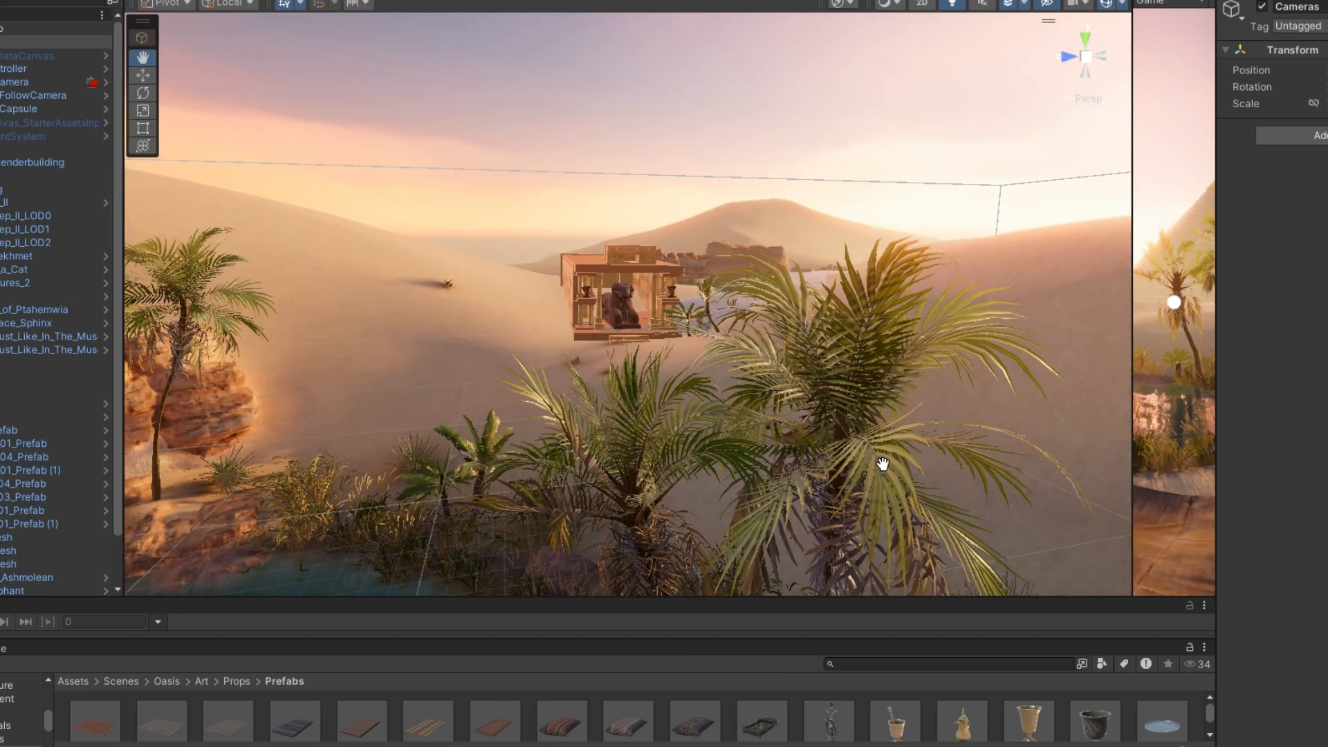
scroll(882, 467, "down", 8)
scroll(882, 470, "up", 5)
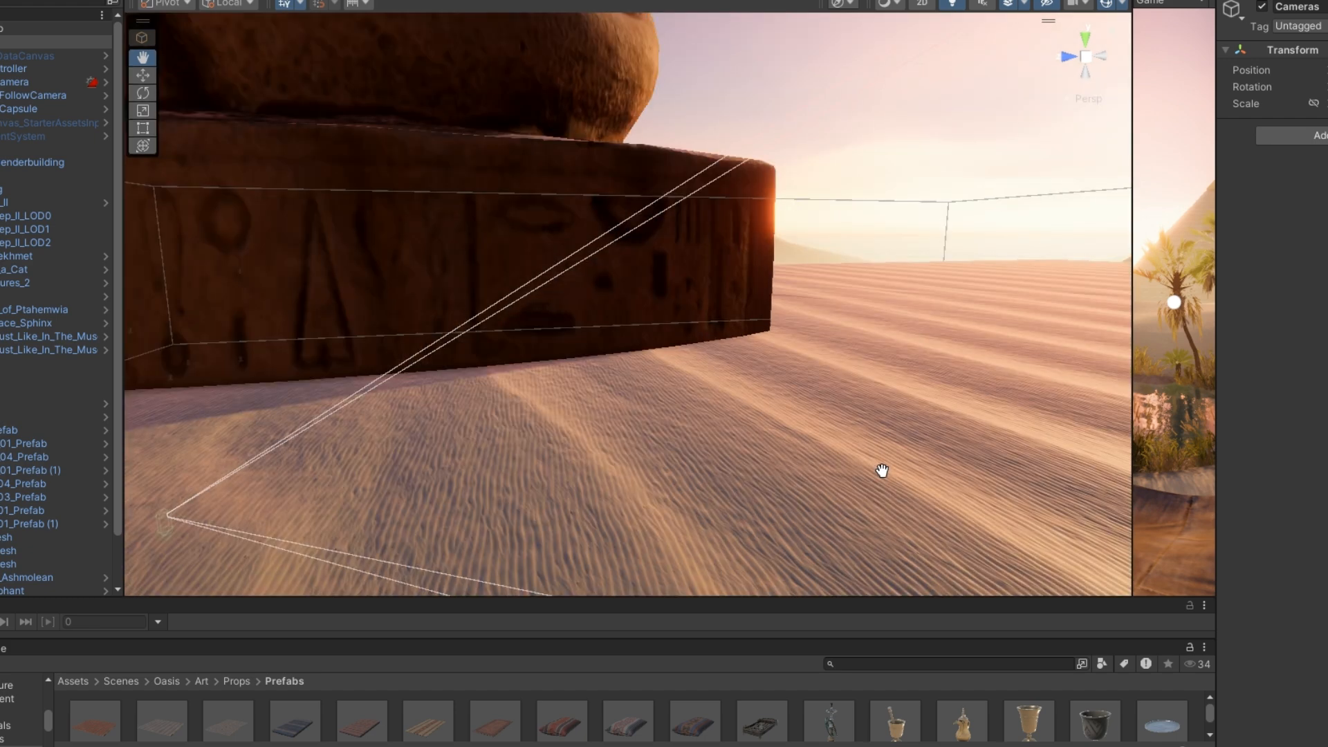
scroll(876, 450, "up", 4)
right_click_drag(870, 454, 1099, 502)
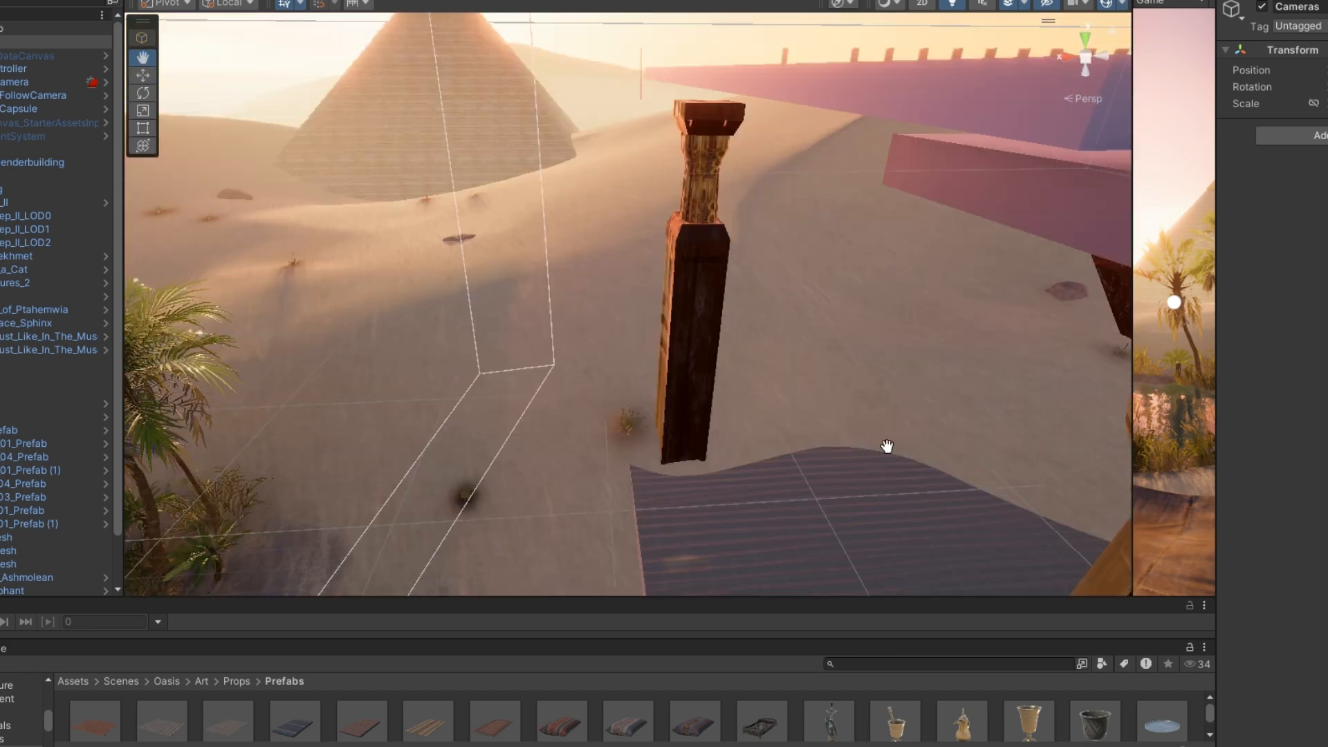
scroll(887, 446, "down", 6)
scroll(877, 455, "down", 4)
right_click_drag(772, 519, 271, 544)
right_click_drag(498, 531, 782, 517)
middle_click_drag(752, 487, 845, 434)
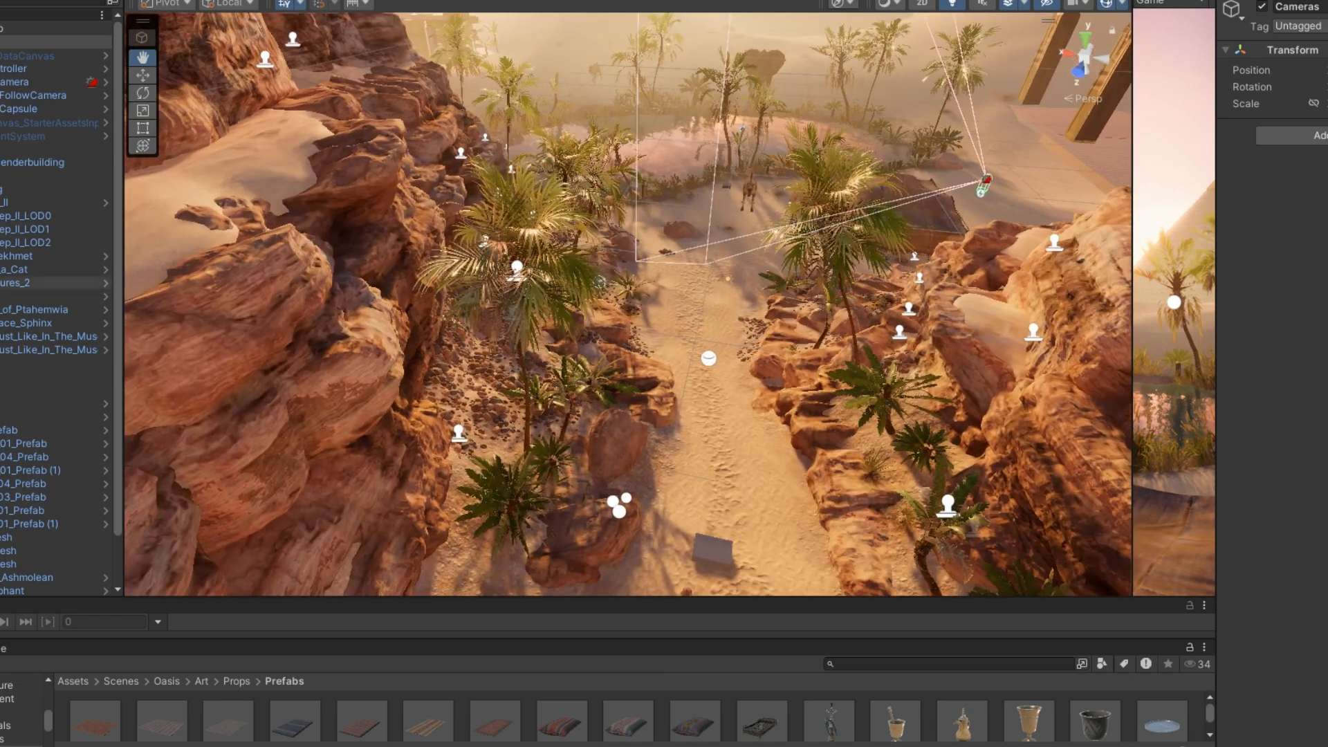
Step: Move FPS_Controller sideways with the Move tool to the sandy path's centreline, beside the camel near the pool
left_click(10, 68)
left_click(142, 75)
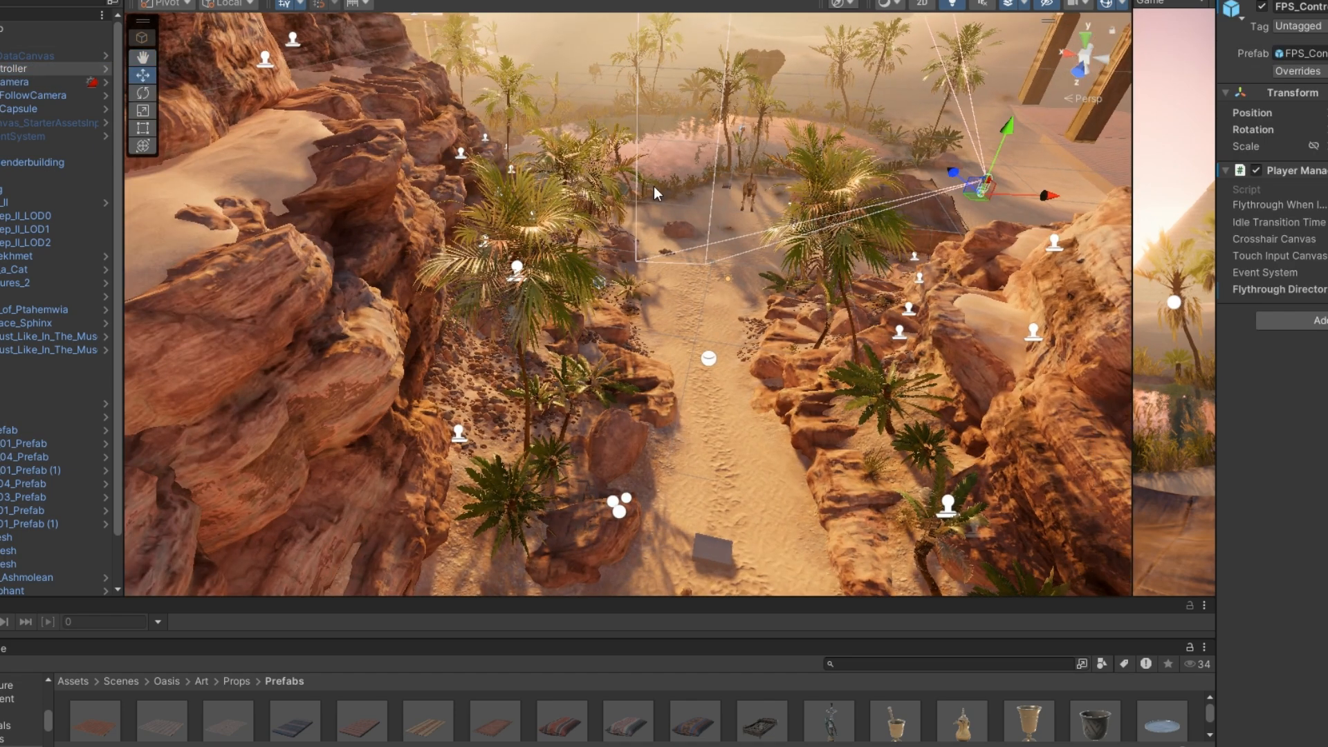
left_click_drag(968, 199, 790, 188)
left_click(747, 200)
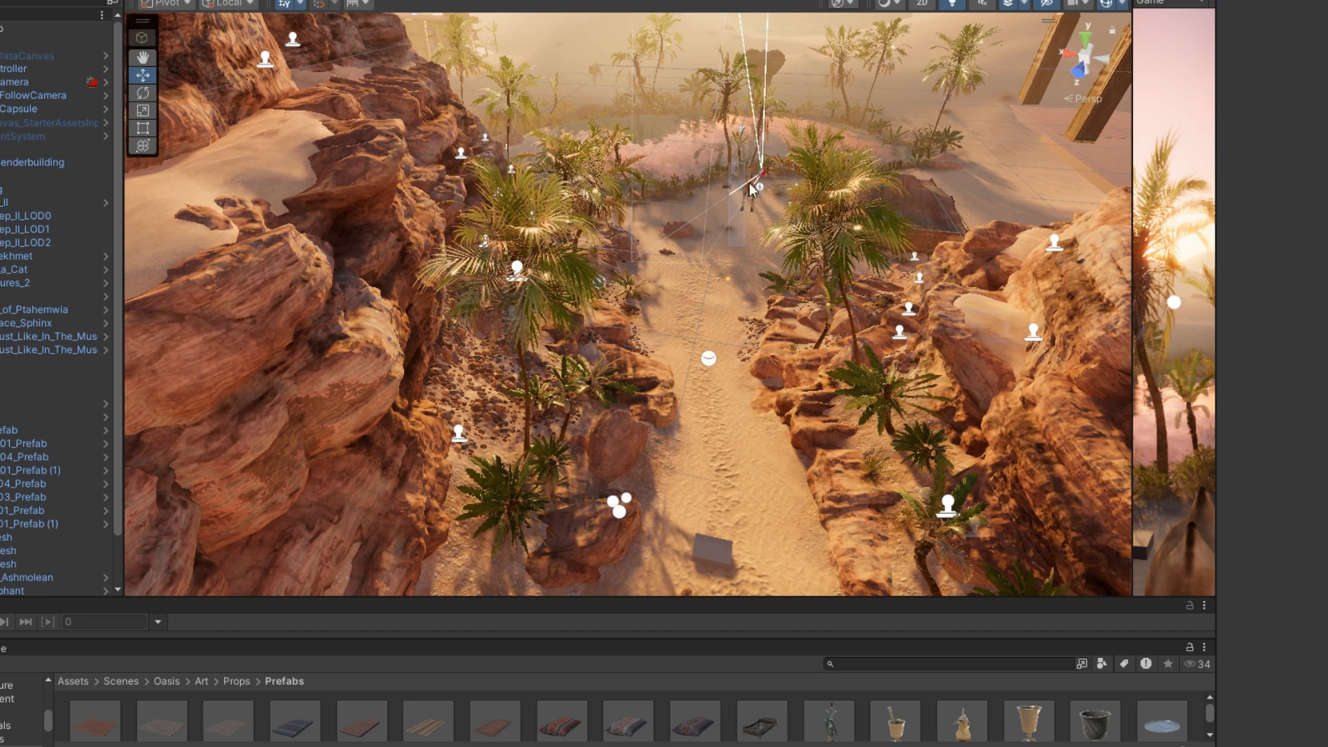
Step: Move FPS_Controller back along the sandy path between the rocks, close to the grey box, and widen the Game view
left_click(38, 69)
left_click_drag(752, 193, 760, 331)
left_click_drag(885, 354, 780, 354)
left_click_drag(1134, 271, 737, 271)
left_click_drag(513, 310, 517, 453)
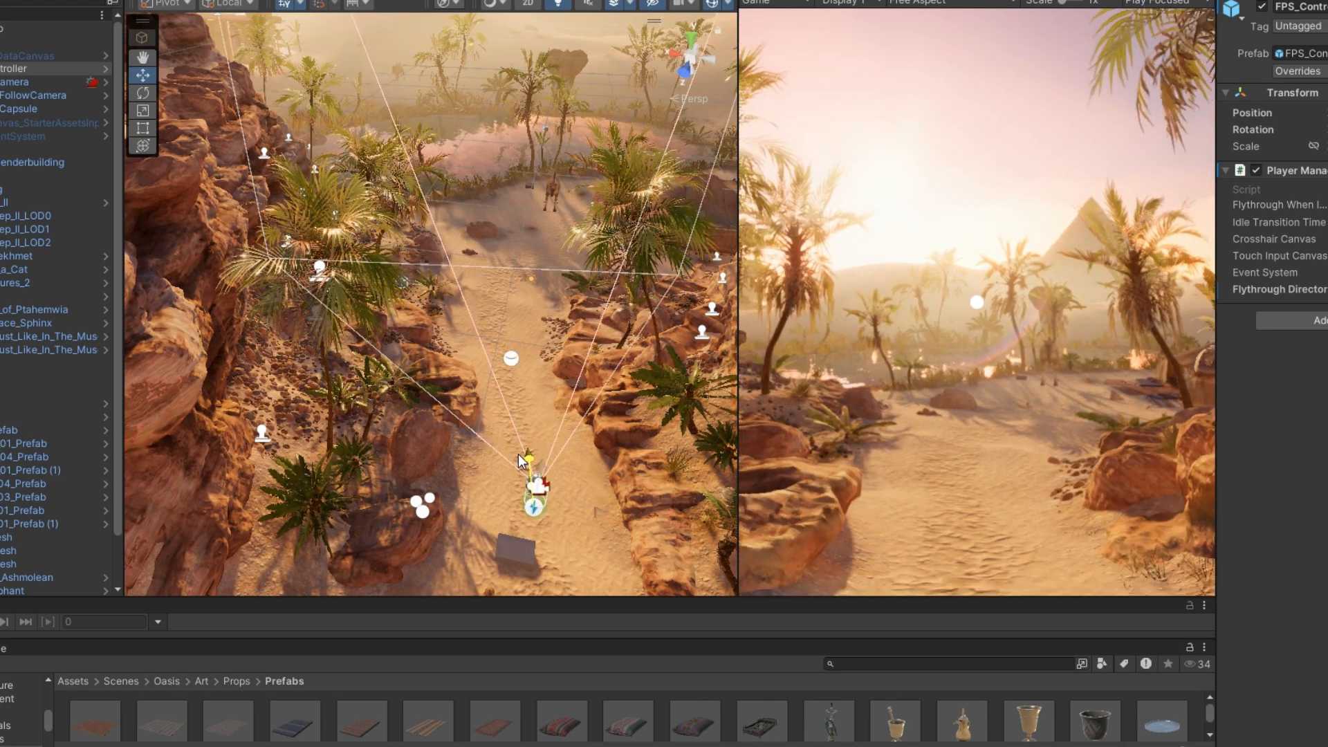
Step: Shift FPS_Controller slightly farther back towards the stone ring at the path's start, and maximize the Game view
scroll(569, 532, "down", 4)
scroll(570, 531, "up", 3)
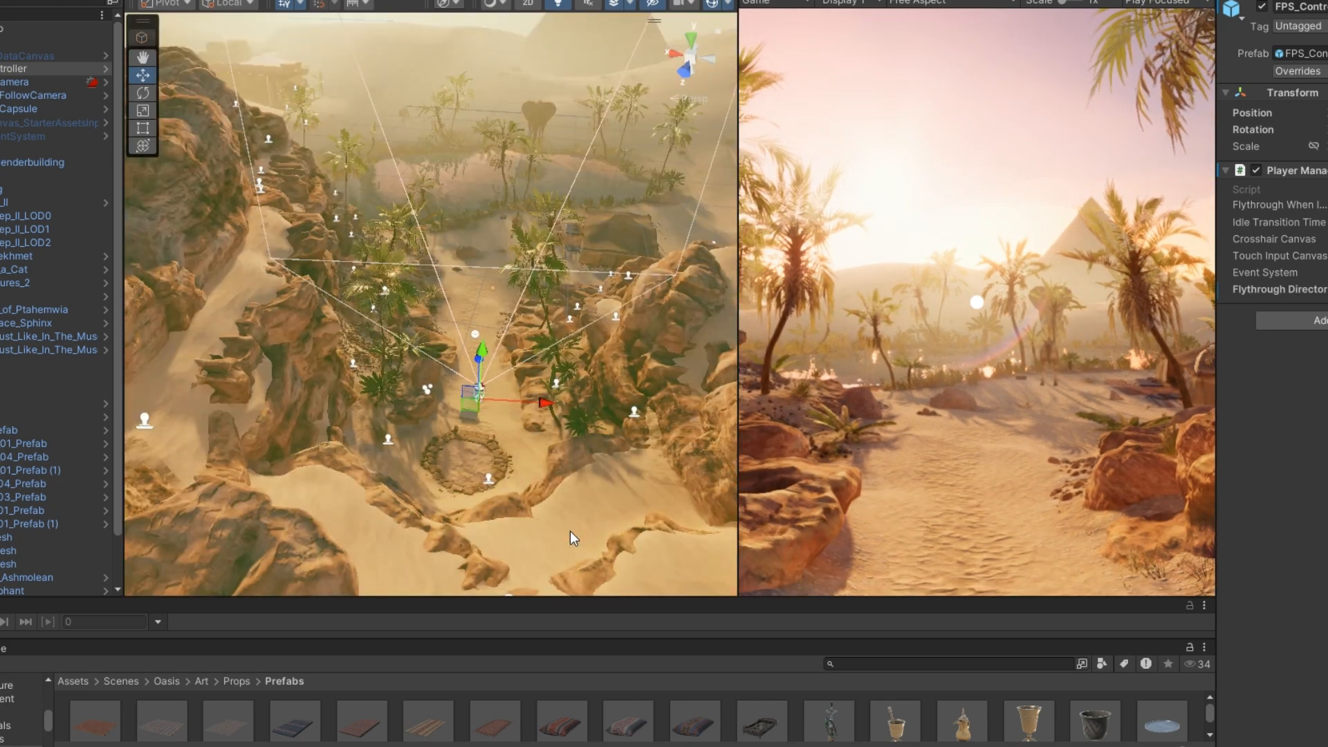
left_click_drag(481, 355, 479, 371)
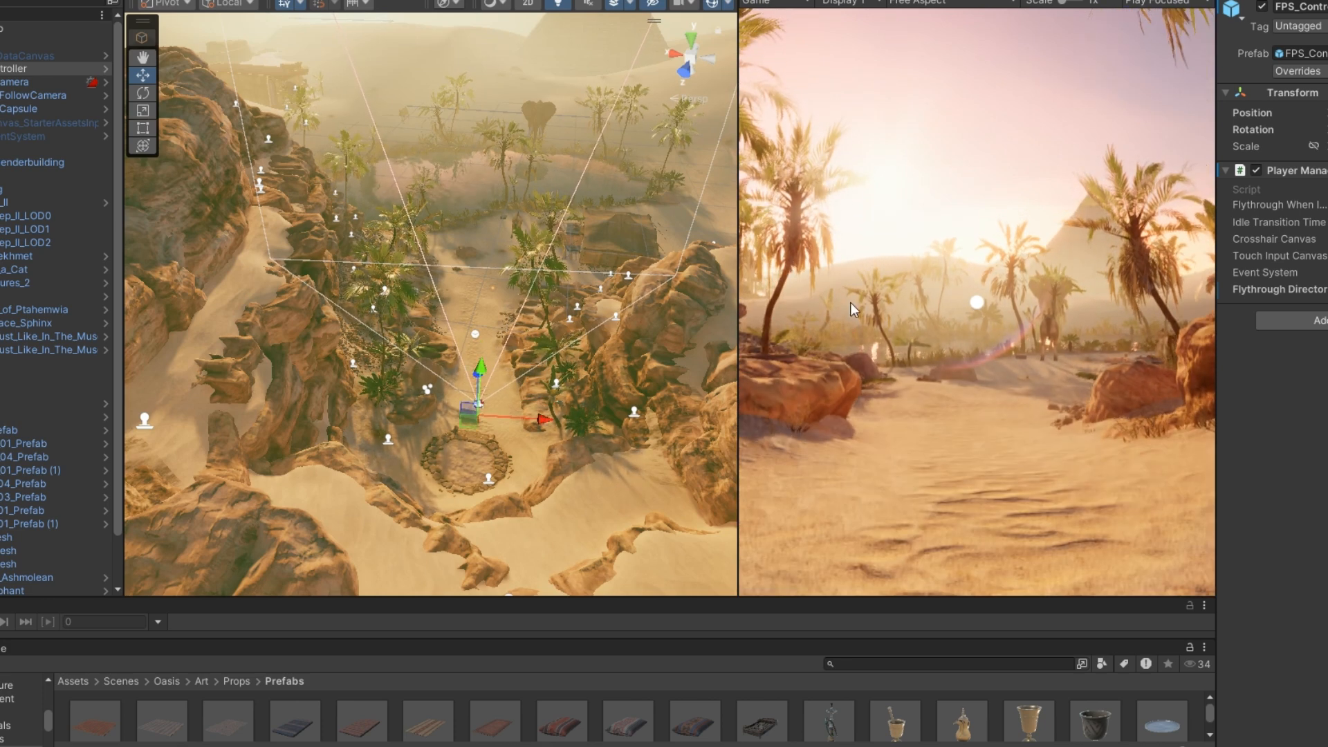
left_click(1208, 2)
left_click(1224, 43)
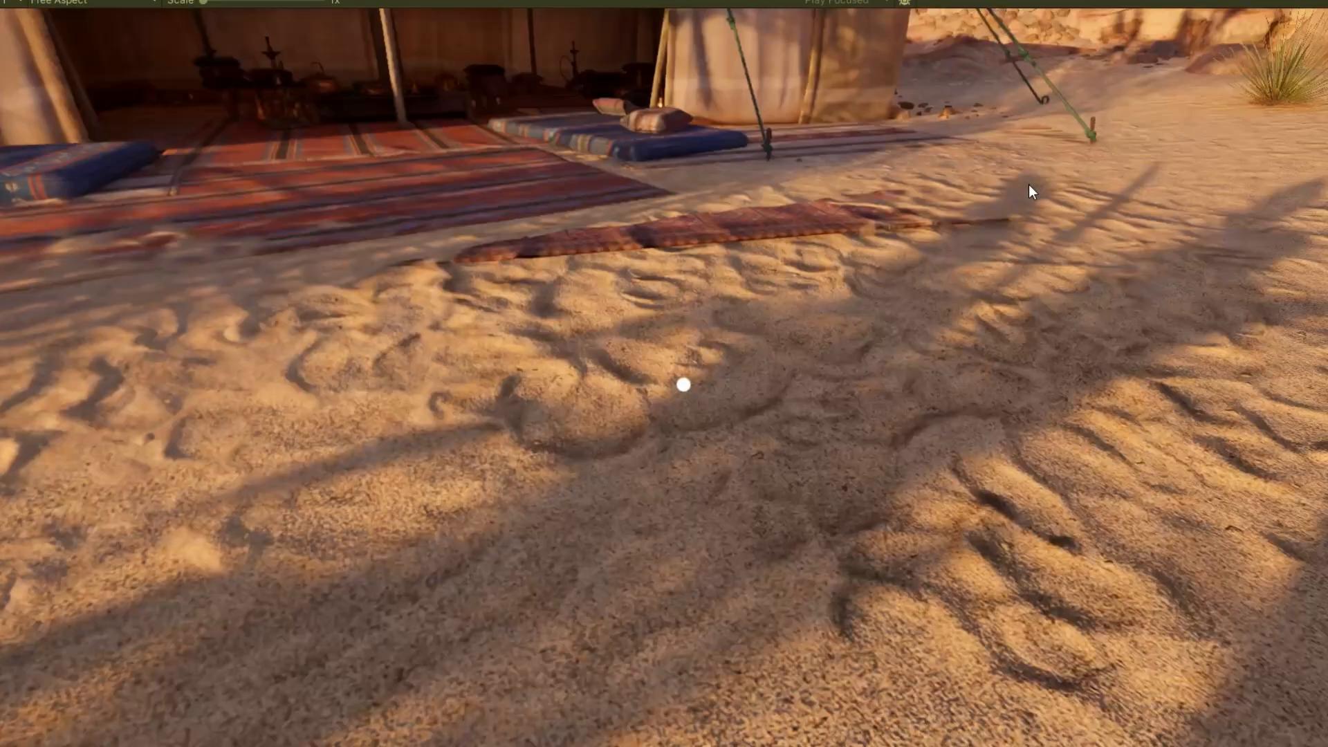
Step: Walk up to the tent and its carpets in Play mode, and strafe left across the sand towards the camel
key("w")
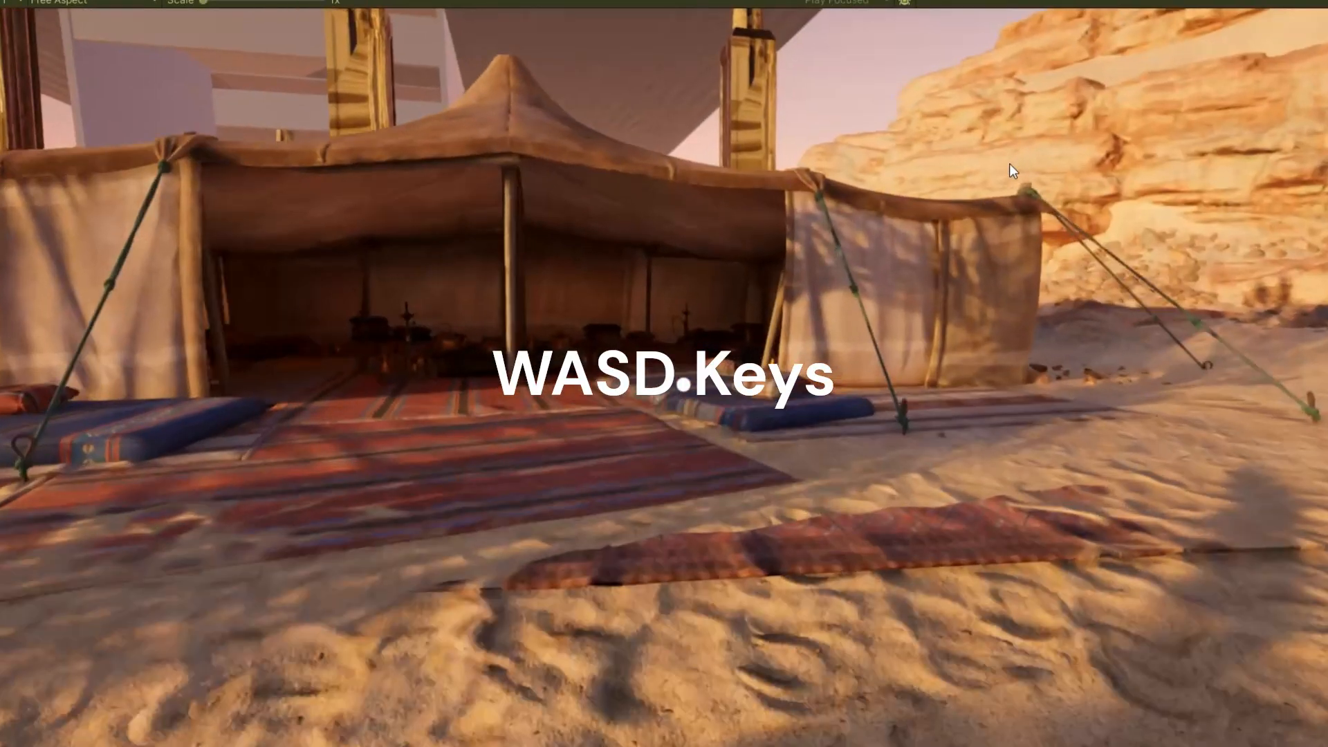
key("w")
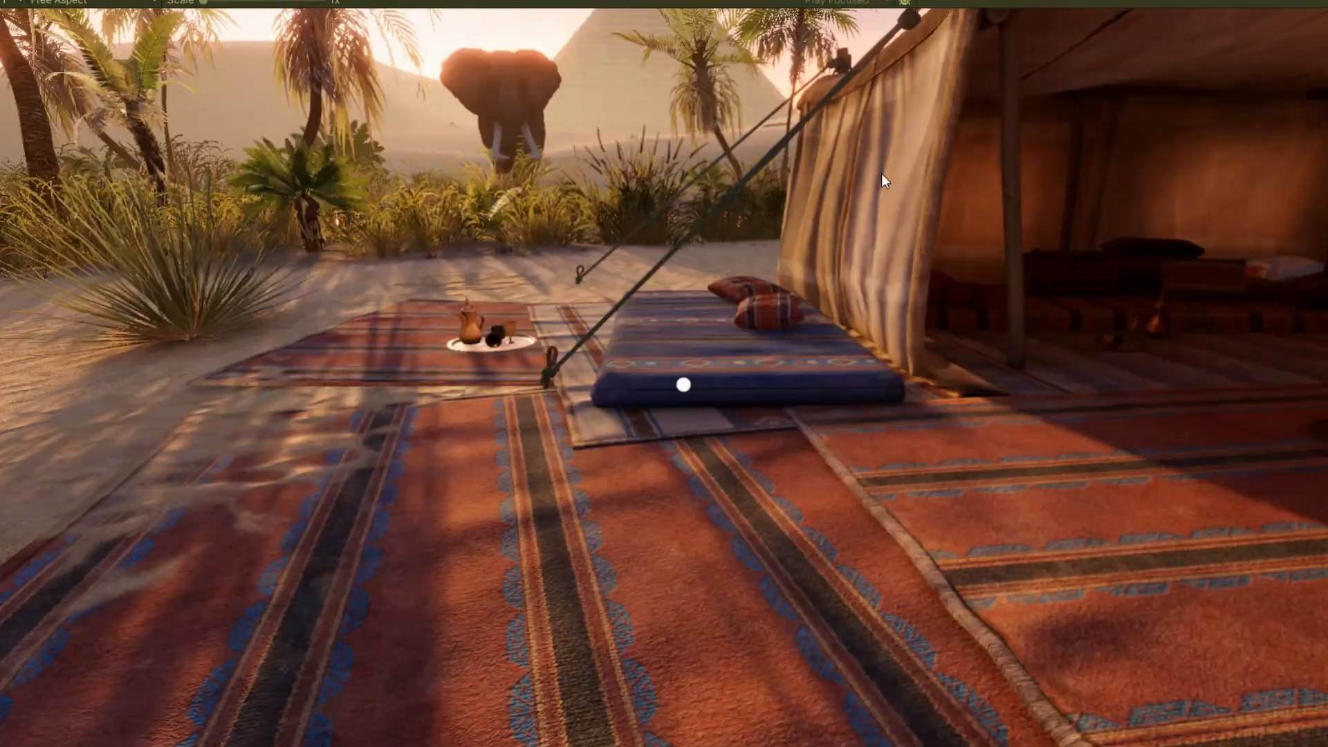
key("s")
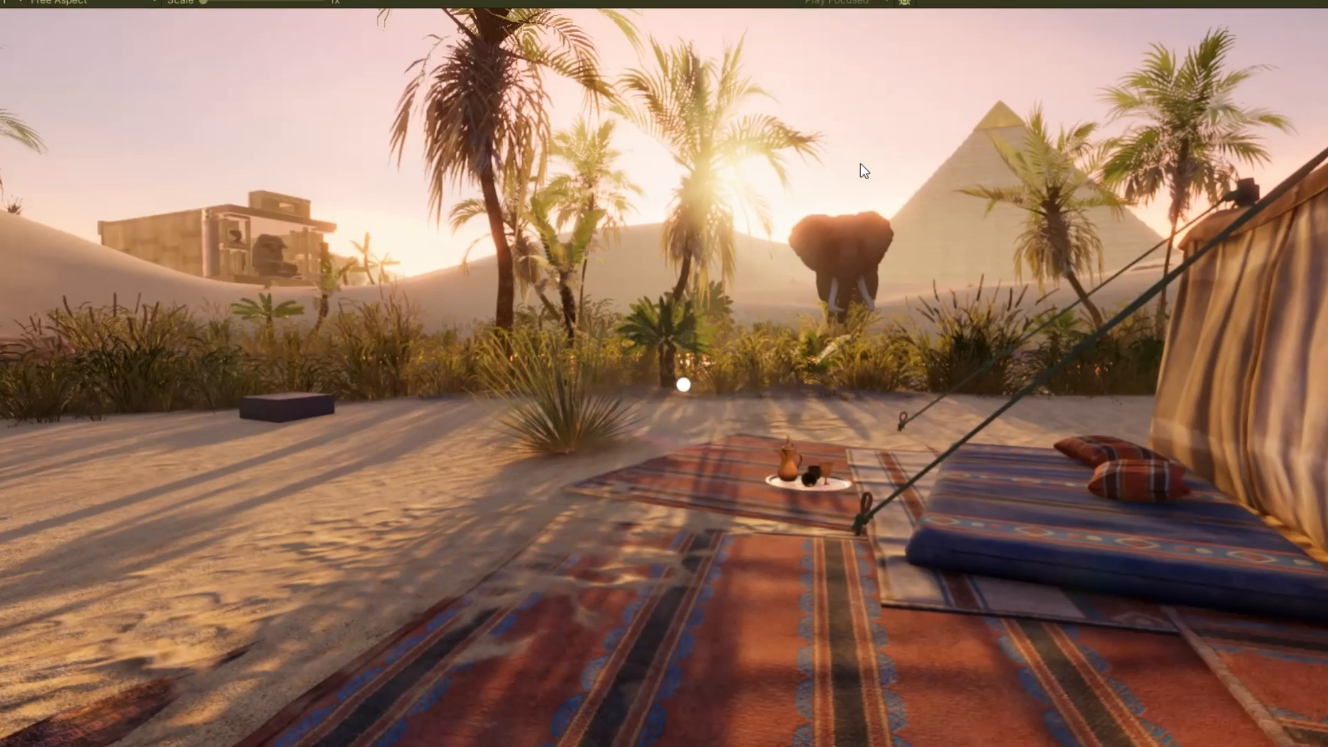
key("a")
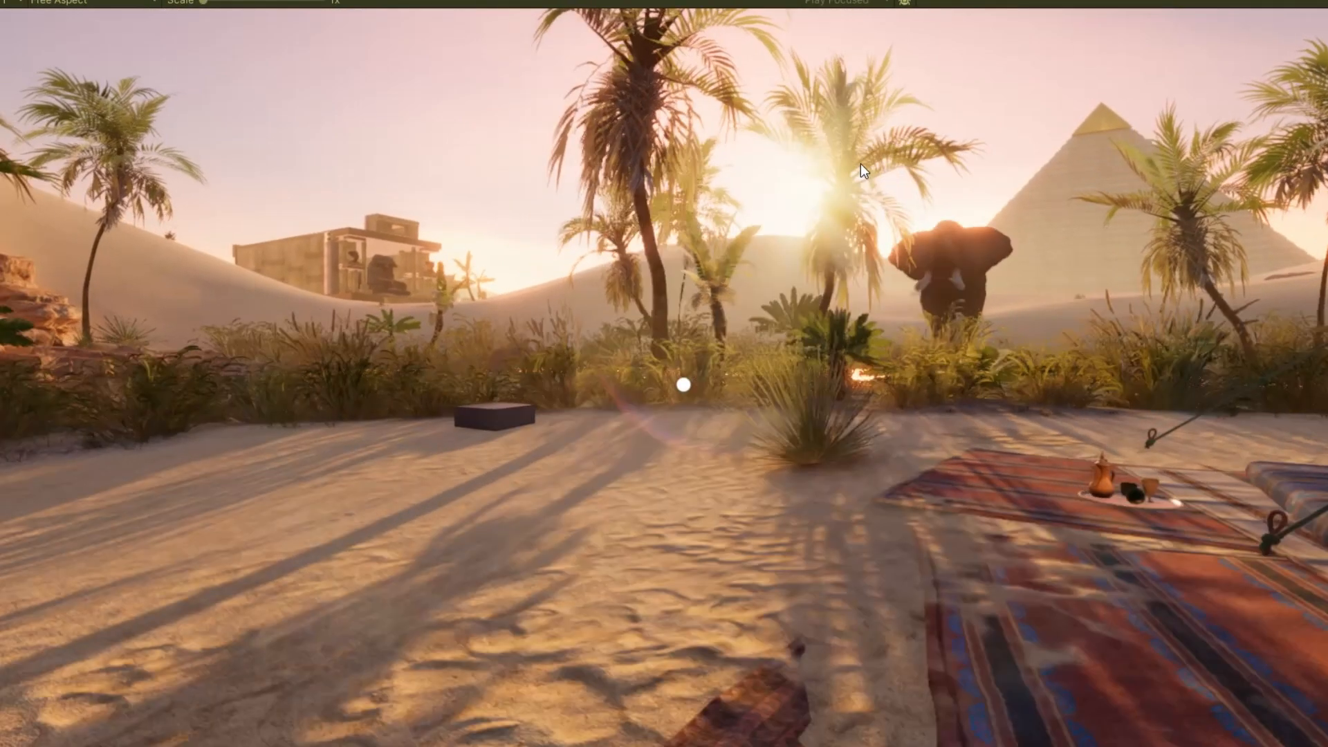
key("a")
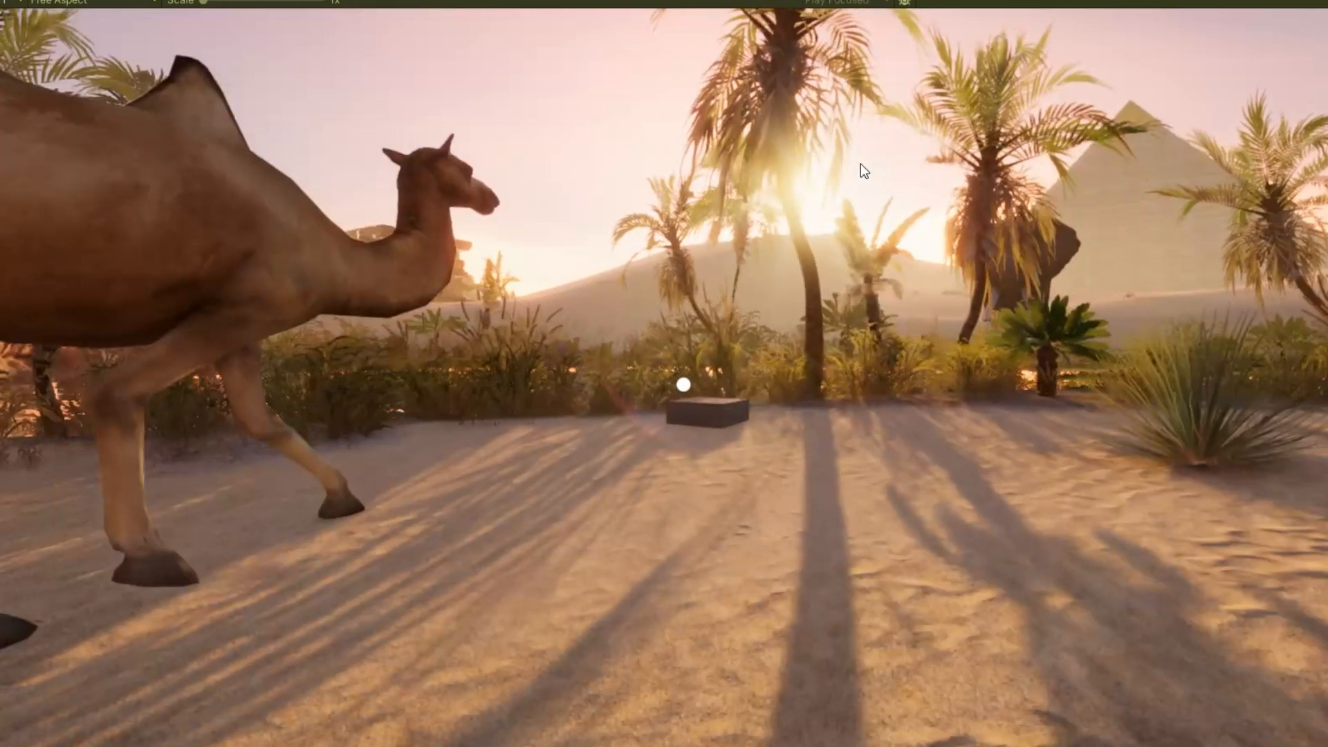
Step: Walk past the camel and the dark block and through the reeds to the water's edge in Play mode
key("w")
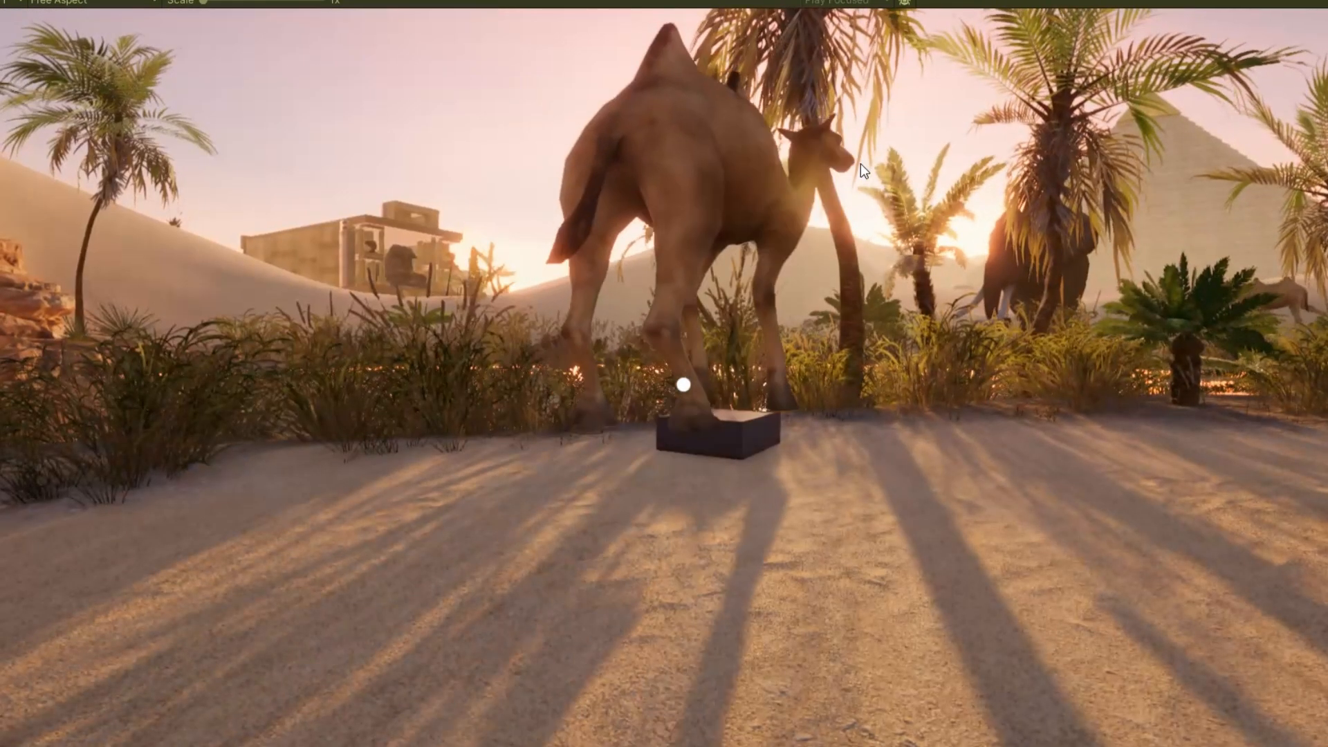
key("a")
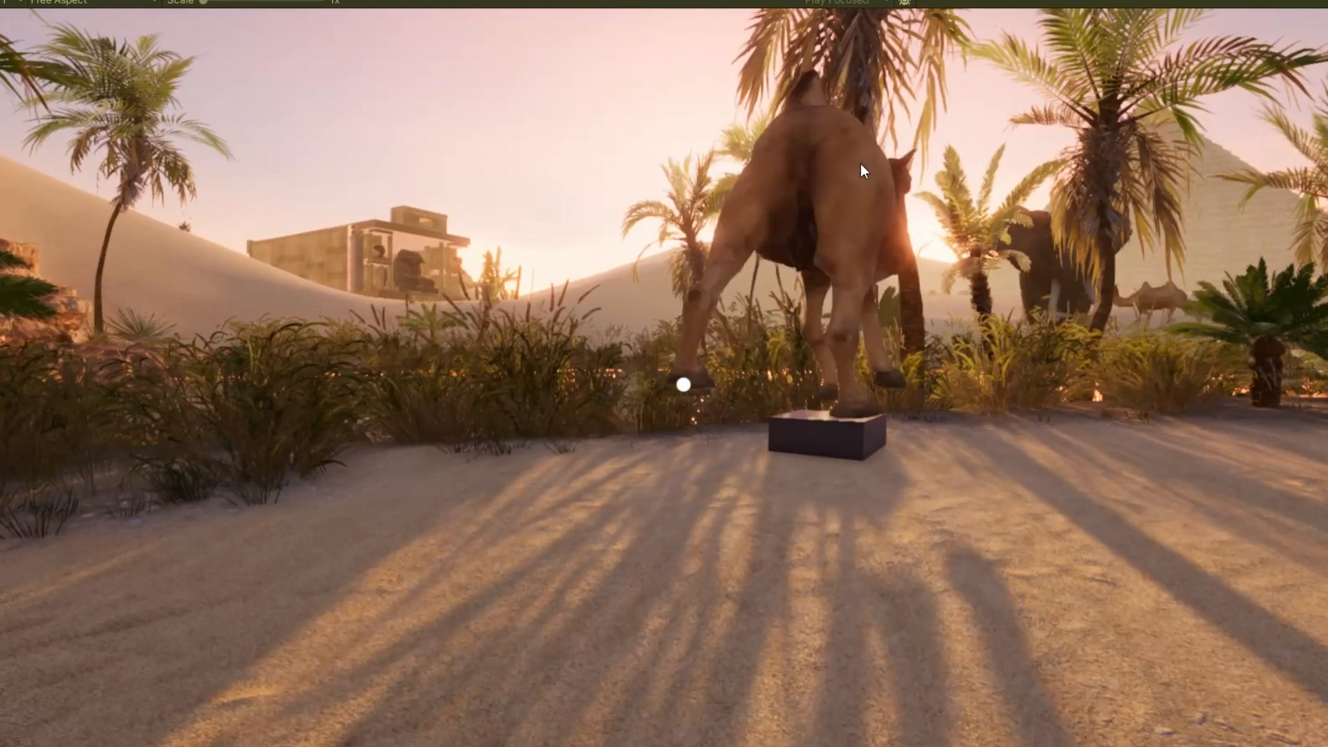
key("a")
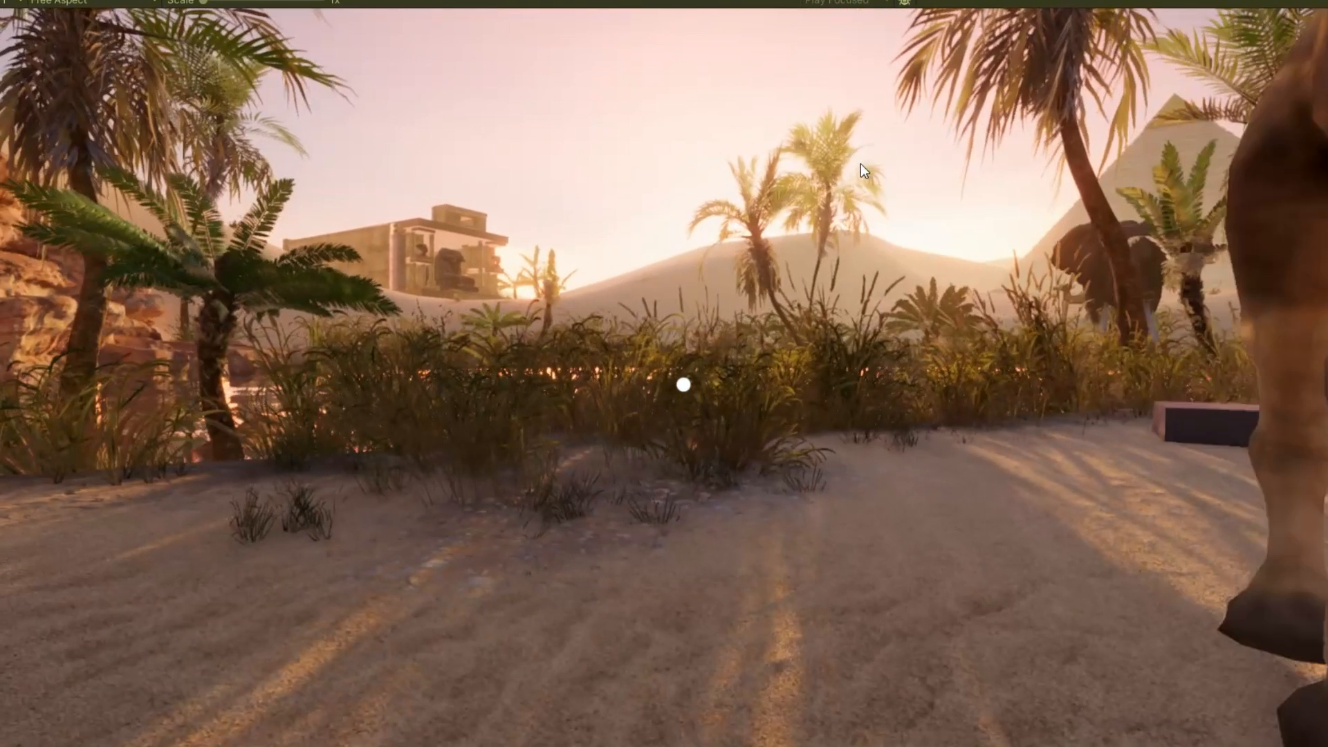
key("w")
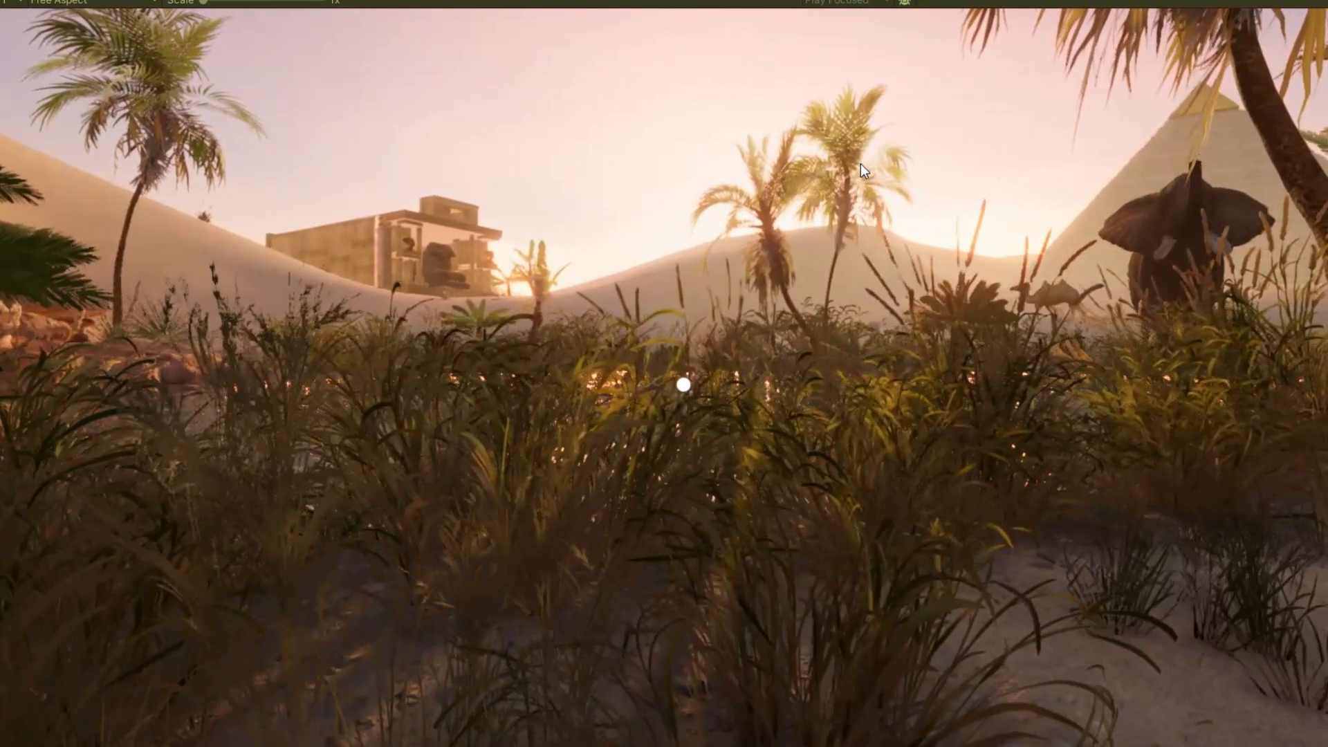
key("w")
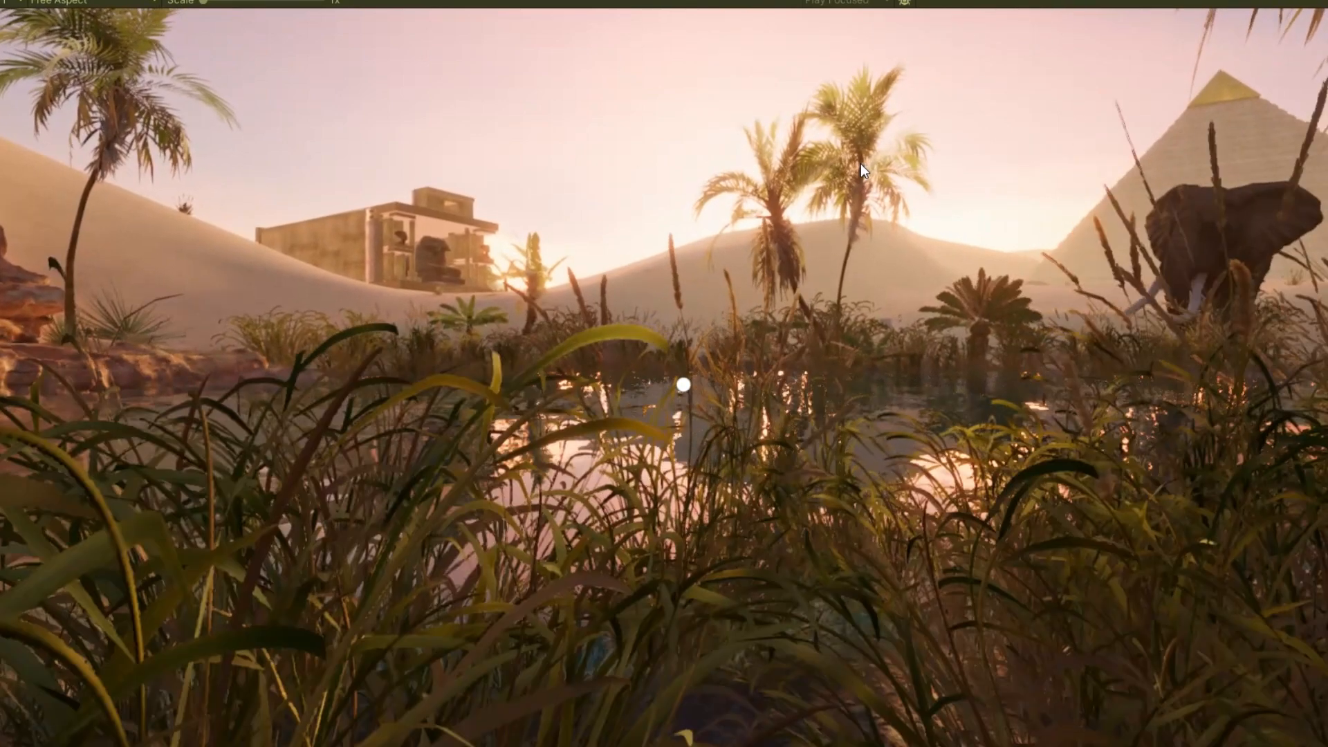
key("w")
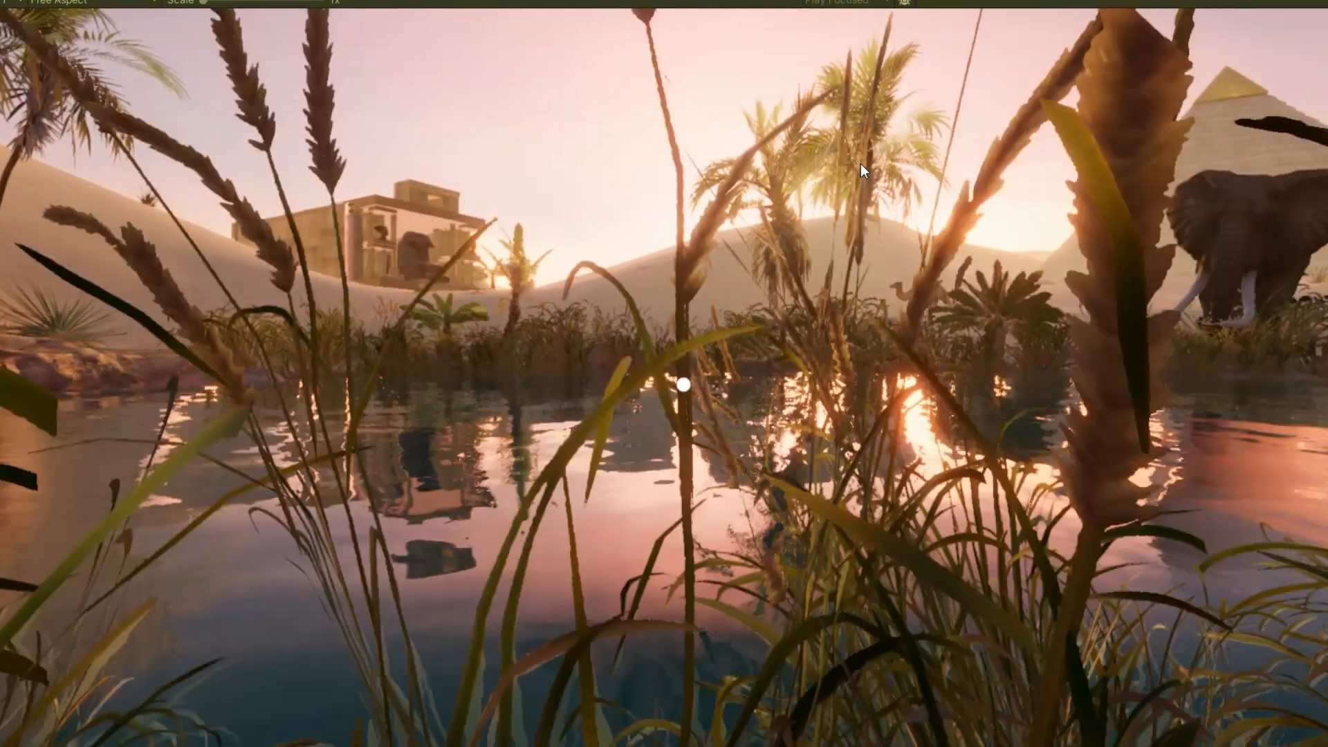
key("w")
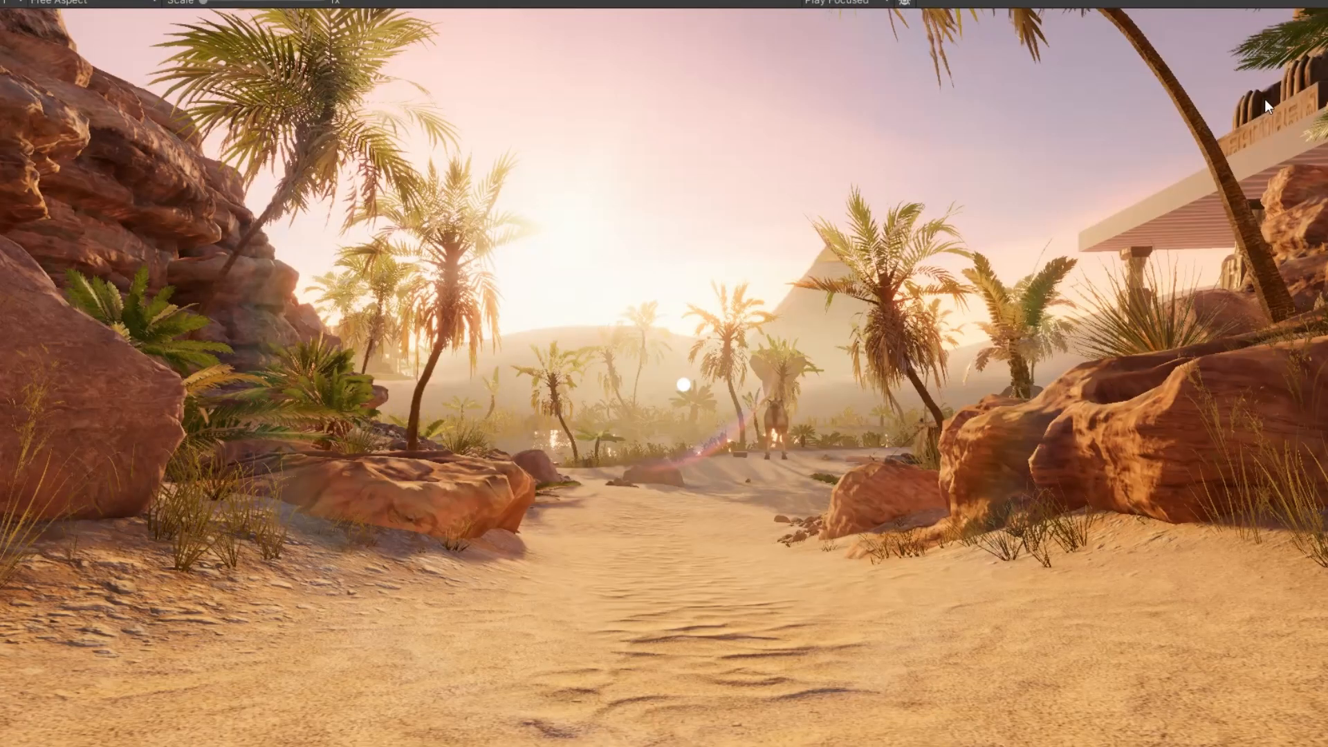
Step: Return the maximized Game view to its normal size in the editor layout
left_click(1326, 1)
left_click(1305, 51)
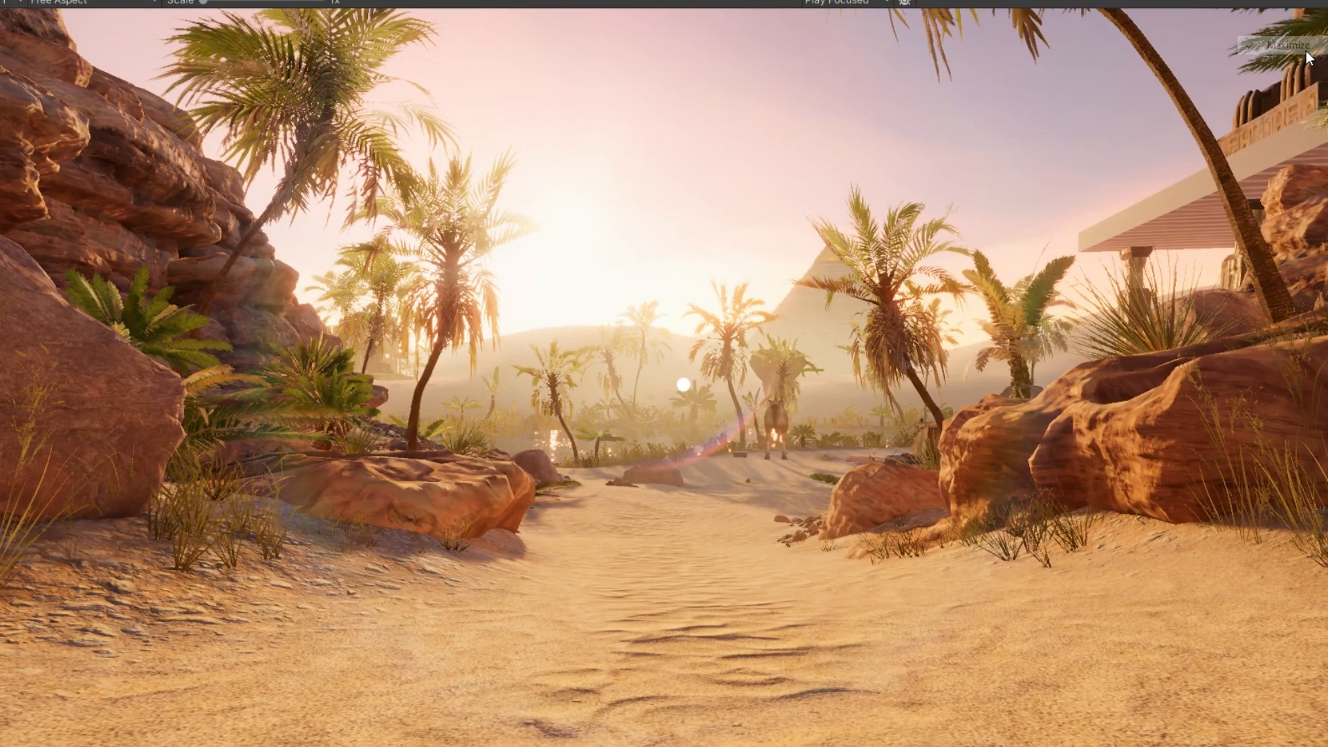